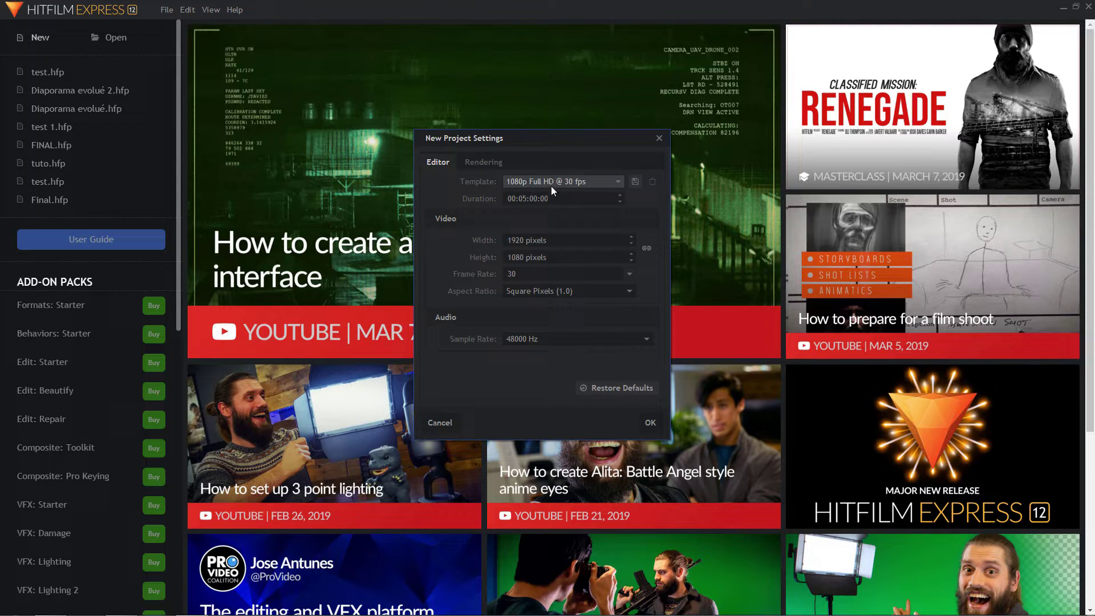
Create the project with the 1080p Full HD @ 30 fps template and import all seven media files from the Images folder
{"action": "left_click", "coordinate": [652, 426]}
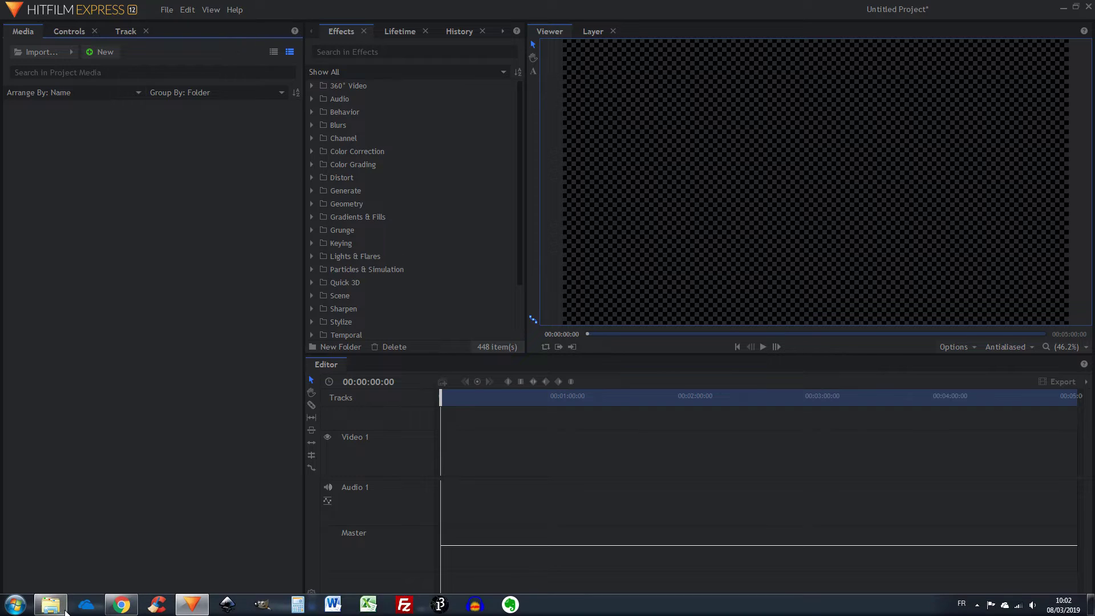
{"action": "left_click", "coordinate": [51, 606]}
{"action": "left_click_drag", "start_coordinate": [396, 476], "coordinate": [122, 214]}
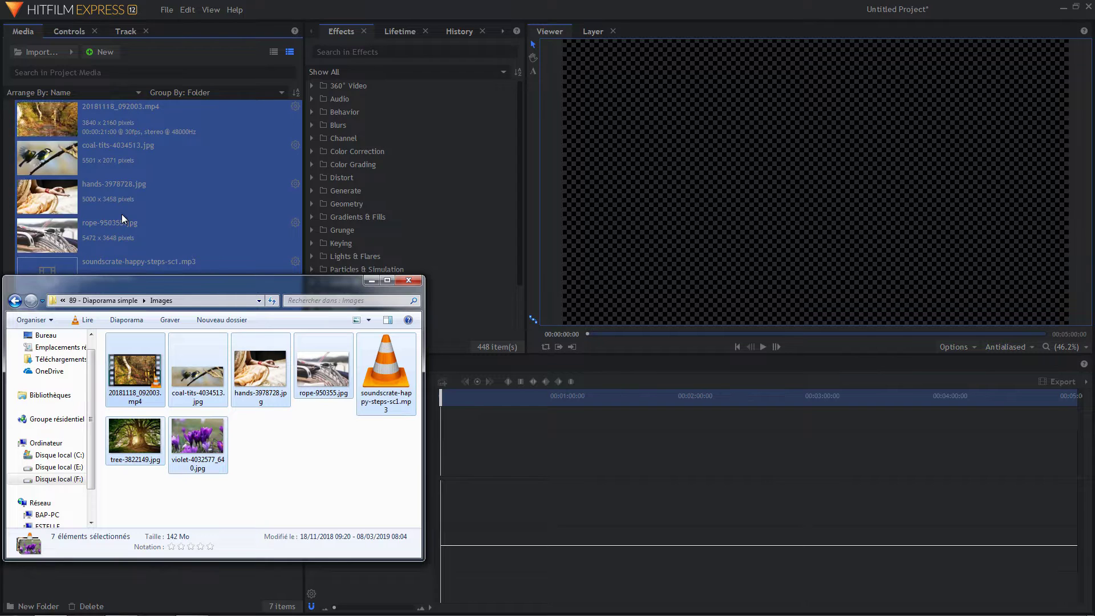
{"action": "left_click", "coordinate": [165, 55]}
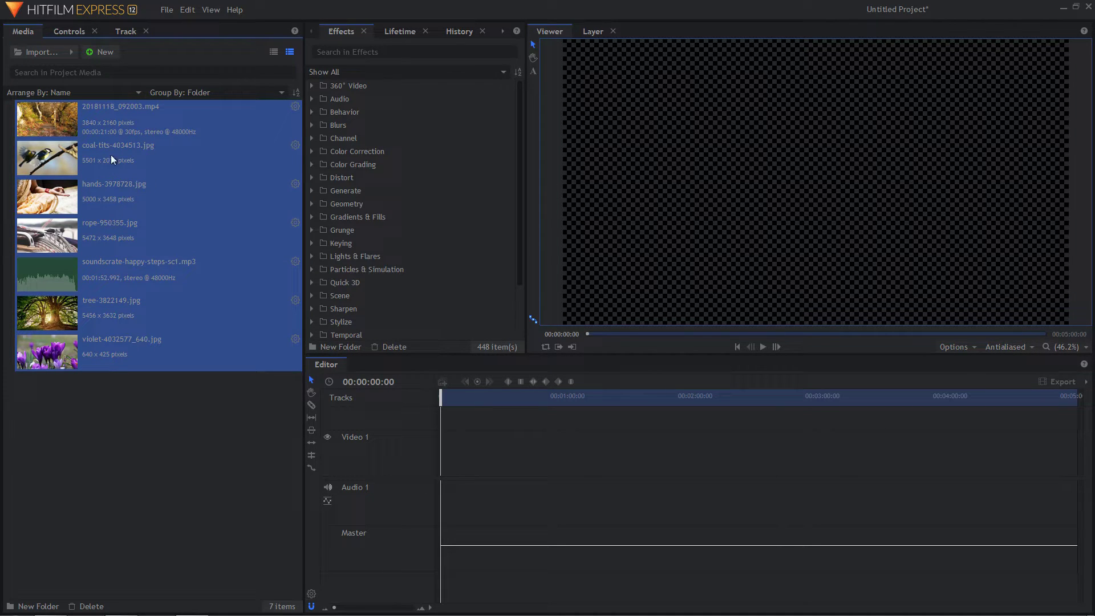
Place the five JPG images, coal-tits, hands, rope, tree and violet, one after another at the start of the Video 1 track
{"action": "left_click", "coordinate": [113, 128]}
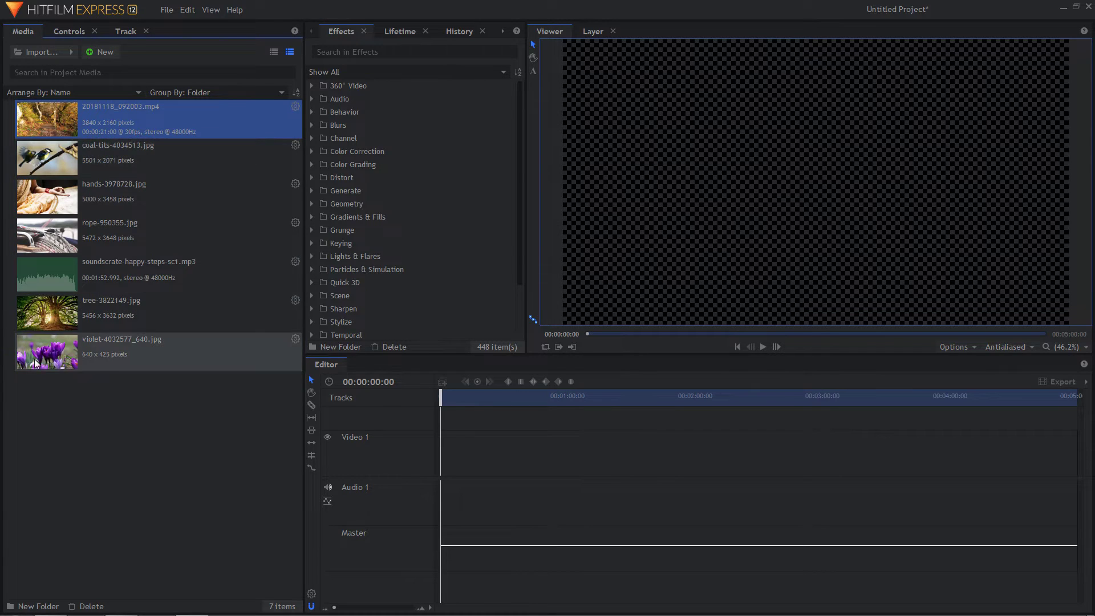
{"action": "left_click", "coordinate": [67, 272]}
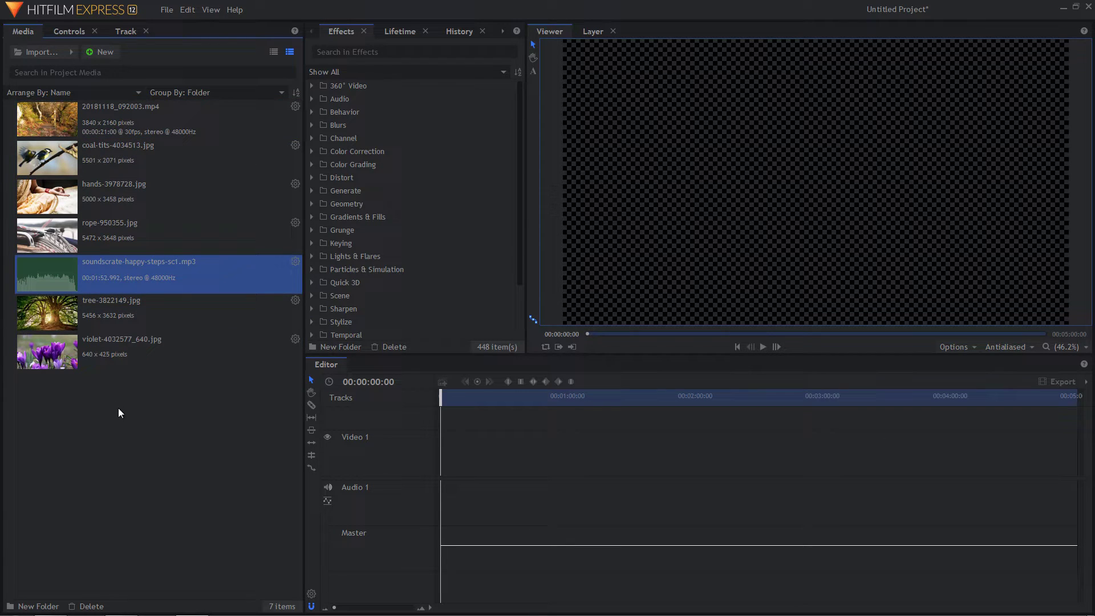
{"action": "left_click_drag", "start_coordinate": [125, 410], "coordinate": [53, 316]}
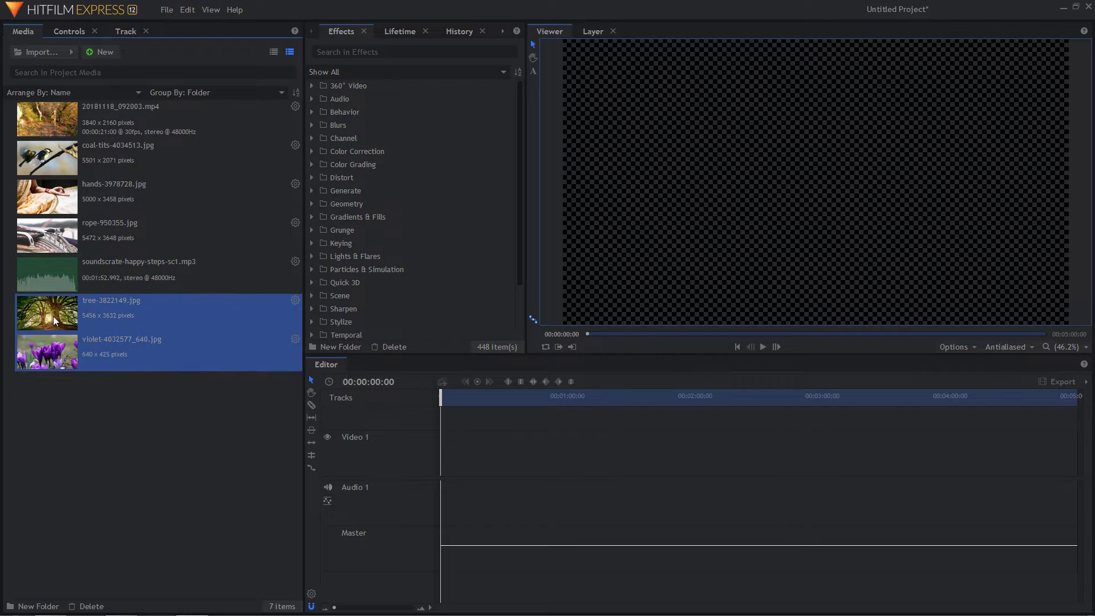
{"action": "left_click", "coordinate": [58, 236], "text": "ctrl"}
{"action": "left_click", "coordinate": [59, 201], "text": "ctrl"}
{"action": "left_click", "coordinate": [60, 151], "text": "ctrl"}
{"action": "left_click_drag", "start_coordinate": [56, 155], "coordinate": [447, 454]}
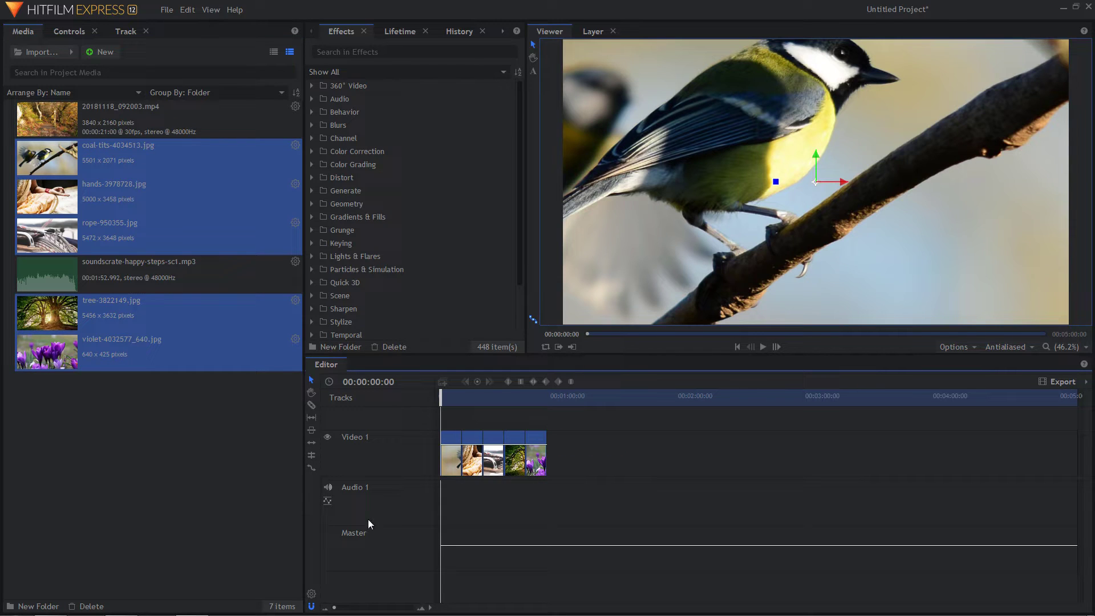
{"action": "left_click_drag", "start_coordinate": [335, 608], "coordinate": [338, 609]}
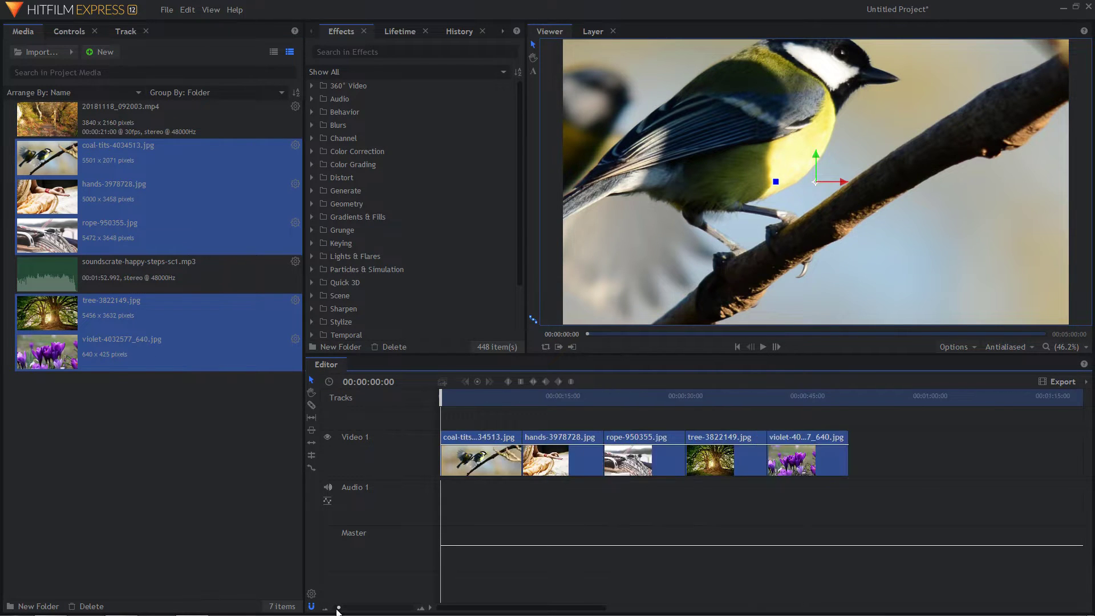
{"action": "left_click", "coordinate": [526, 528]}
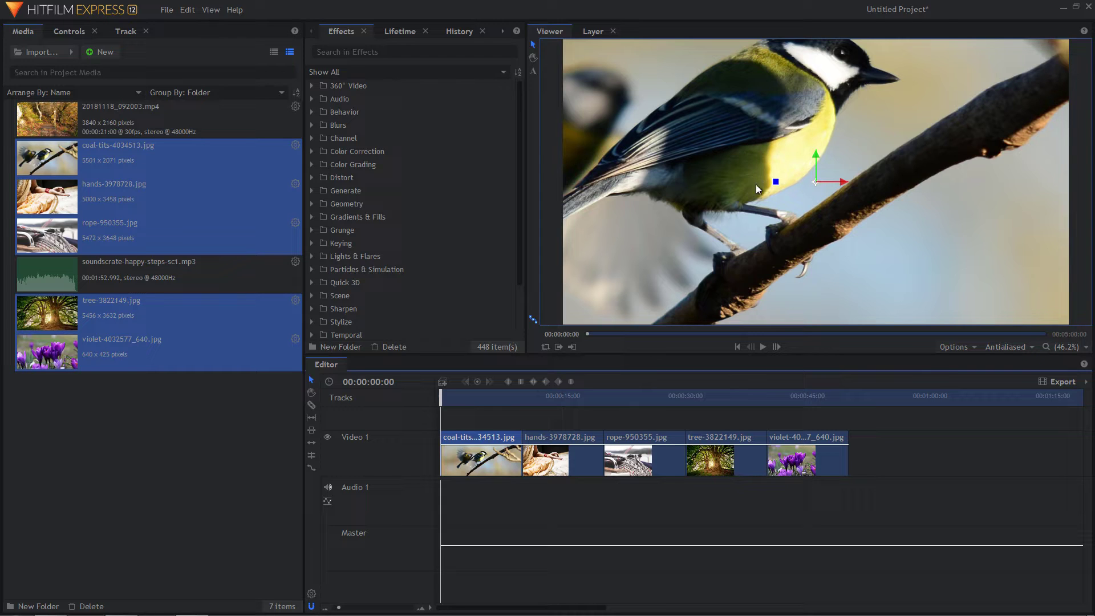
Compare the coal-tits image's pixel dimensions with the width and height in the project settings
{"action": "left_click", "coordinate": [103, 165]}
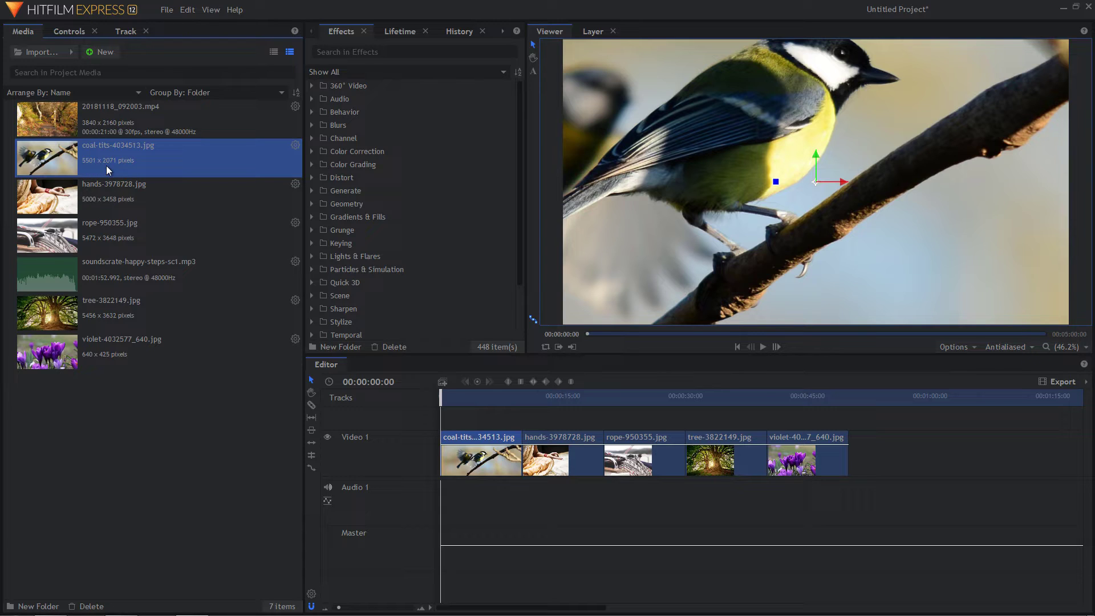
{"action": "left_click", "coordinate": [312, 595]}
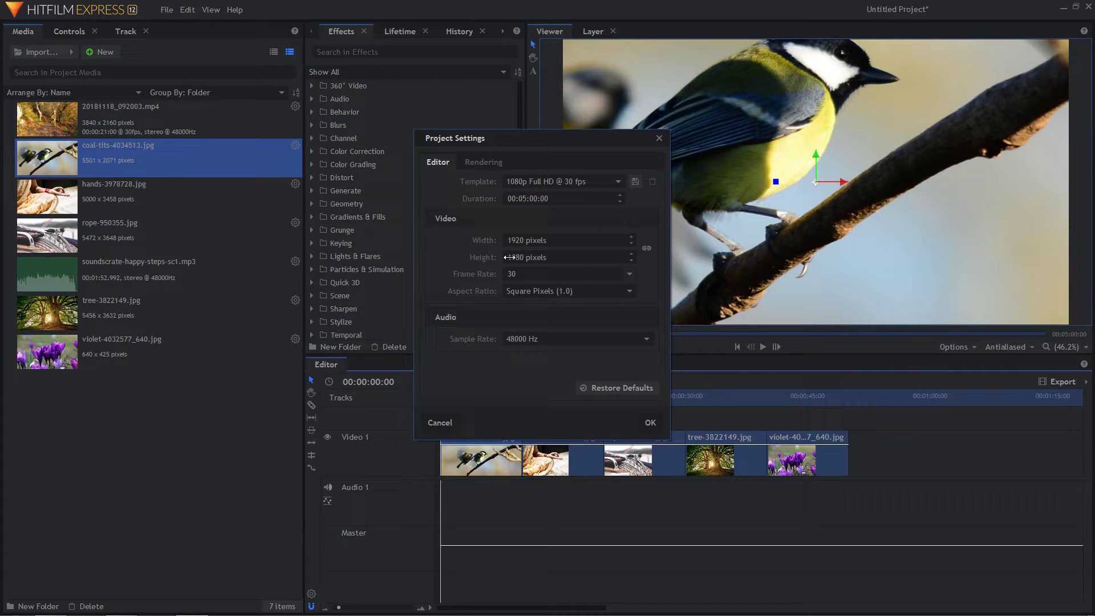
{"action": "left_click", "coordinate": [659, 139]}
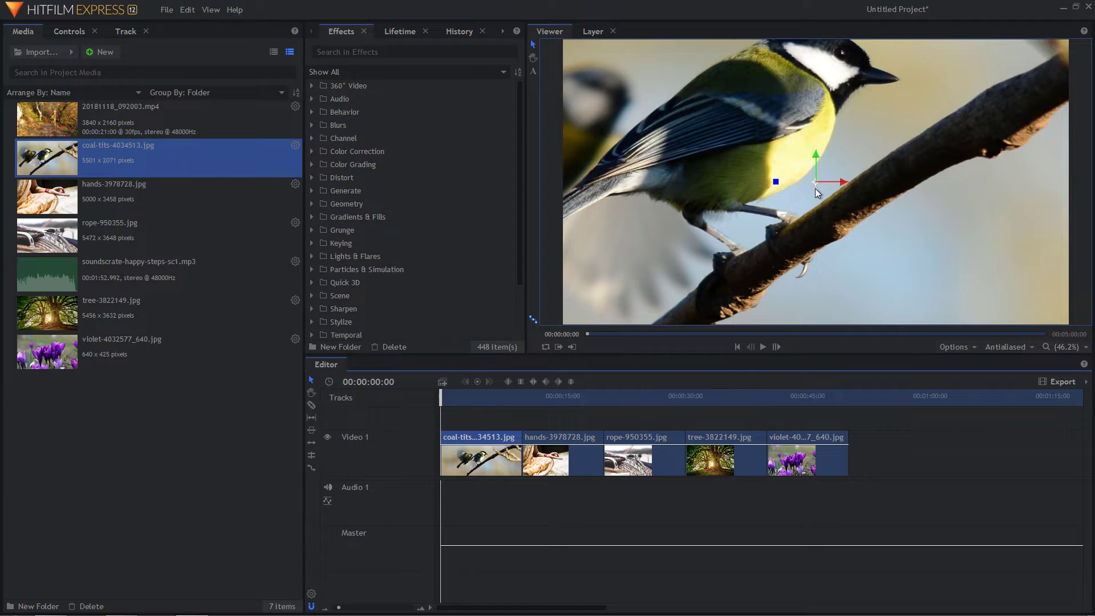
Scale the coal-tits image down so it just covers the frame height, and shift it slightly along the horizontal axis
{"action": "scroll", "coordinate": [816, 188], "scroll_direction": "down", "scroll_amount": 5}
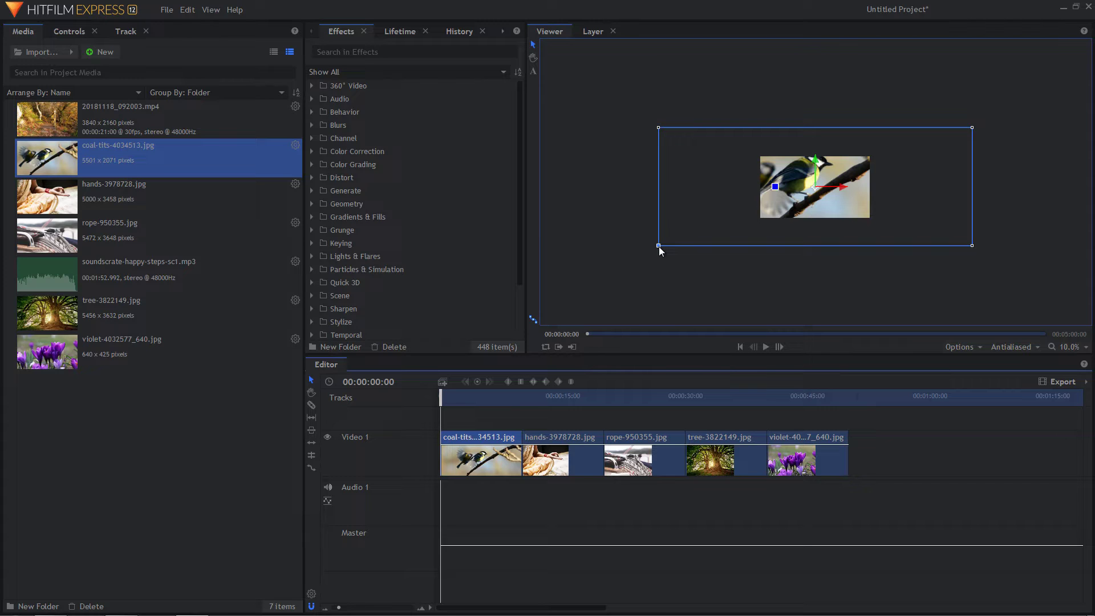
{"action": "left_click_drag", "start_coordinate": [659, 246], "coordinate": [748, 203]}
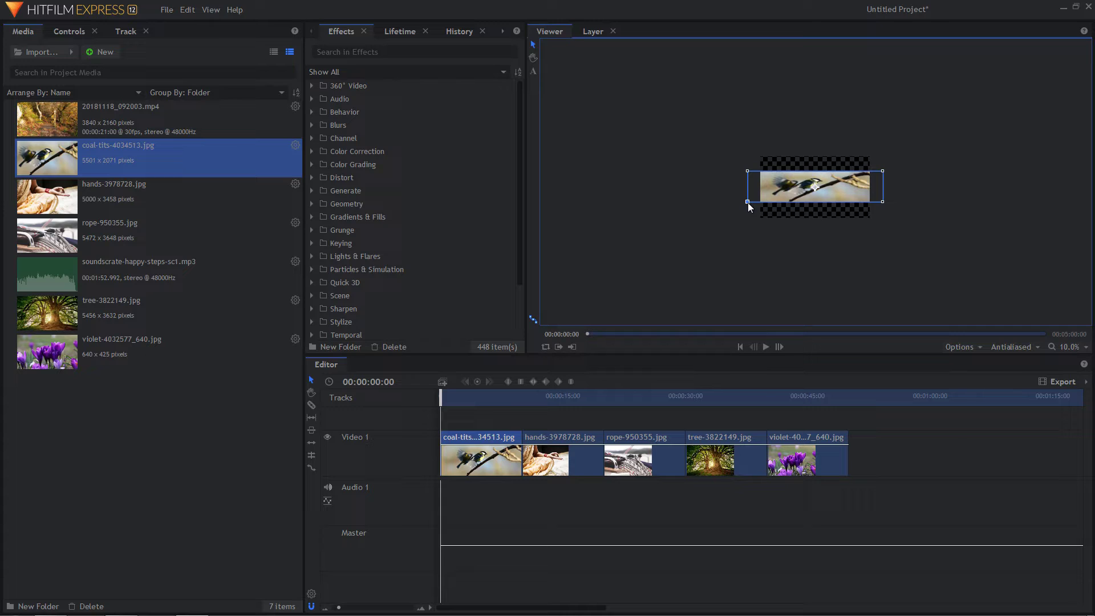
{"action": "left_click_drag", "start_coordinate": [747, 203], "coordinate": [768, 224]}
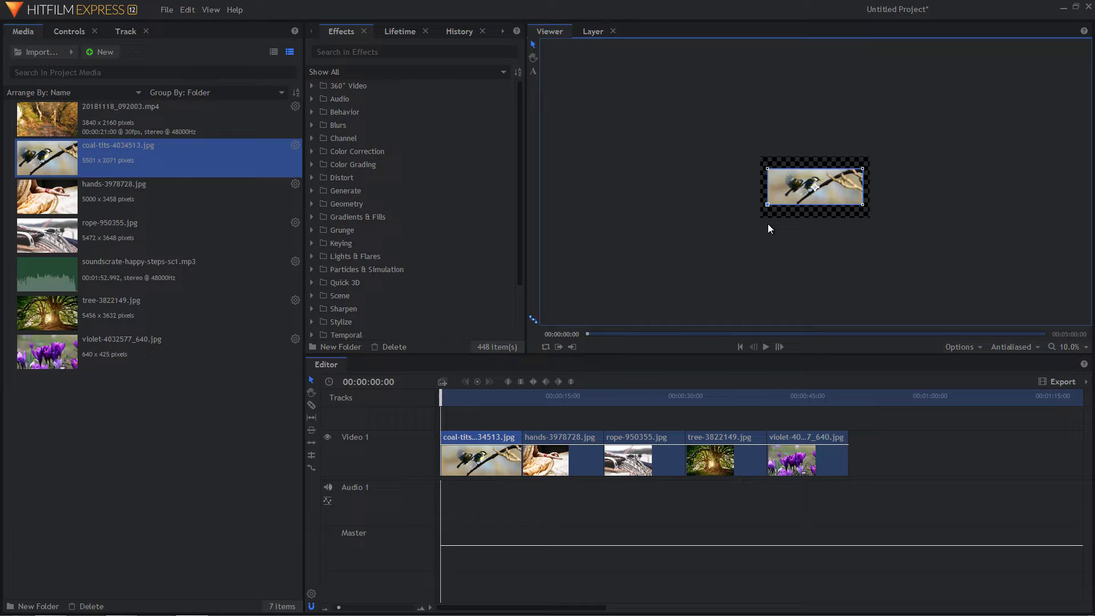
{"action": "left_click_drag", "start_coordinate": [768, 225], "coordinate": [762, 224]}
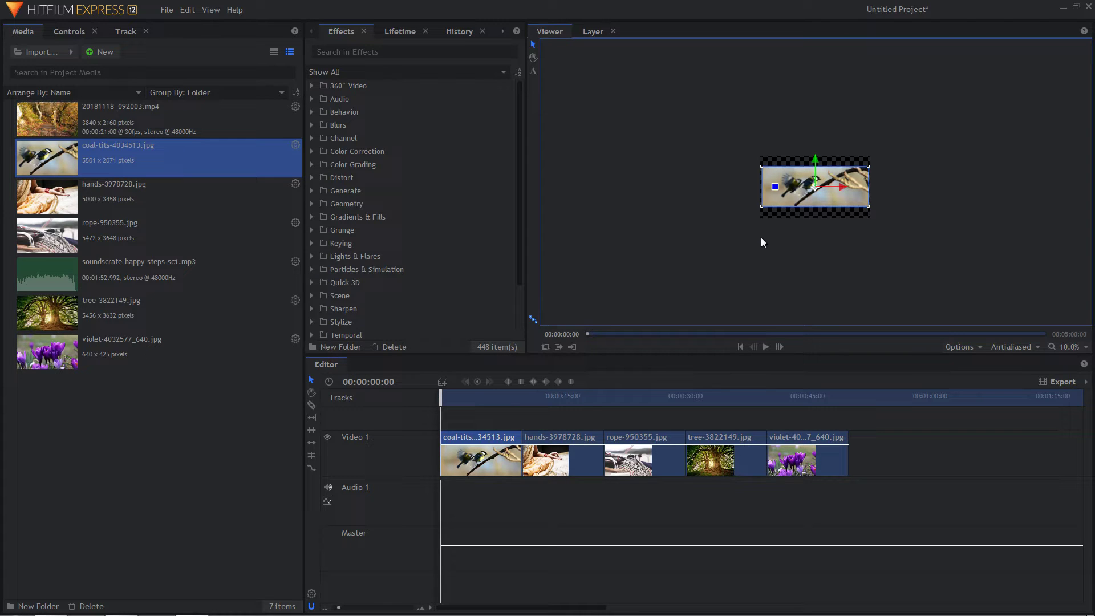
{"action": "left_click_drag", "start_coordinate": [762, 206], "coordinate": [731, 228]}
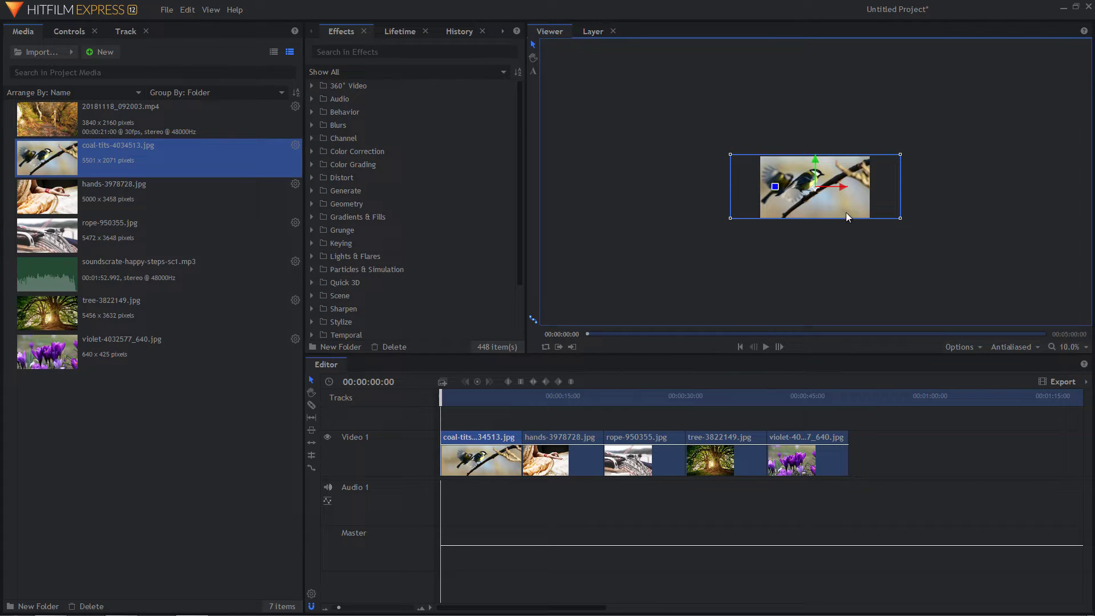
{"action": "left_click_drag", "start_coordinate": [844, 188], "coordinate": [845, 188]}
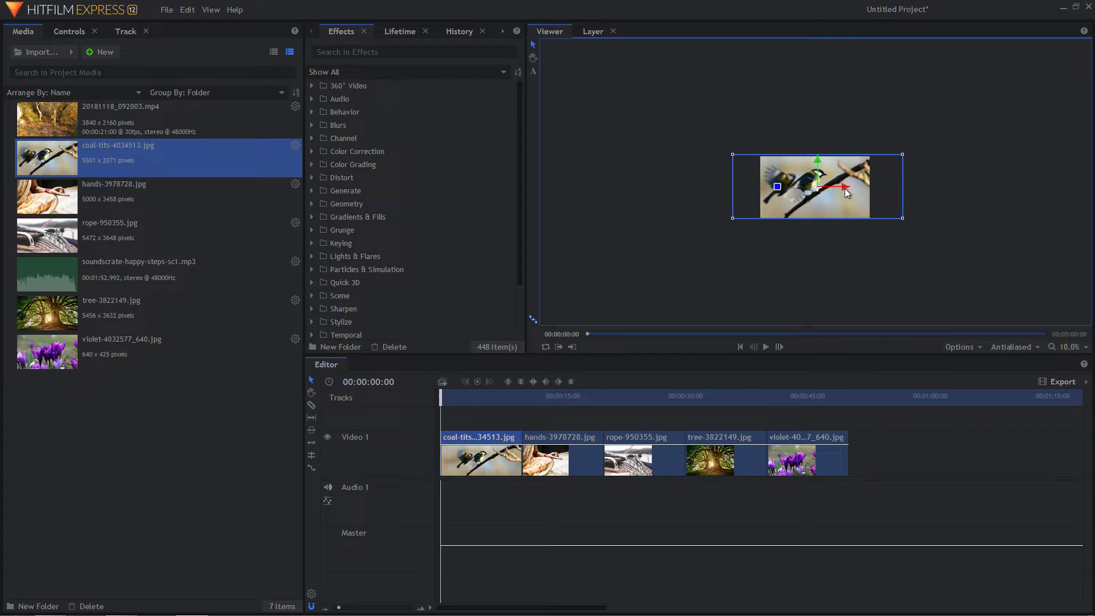
Set the hands image's scale to 41% and its vertical position to -120 so it fills the frame
{"action": "left_click", "coordinate": [566, 463]}
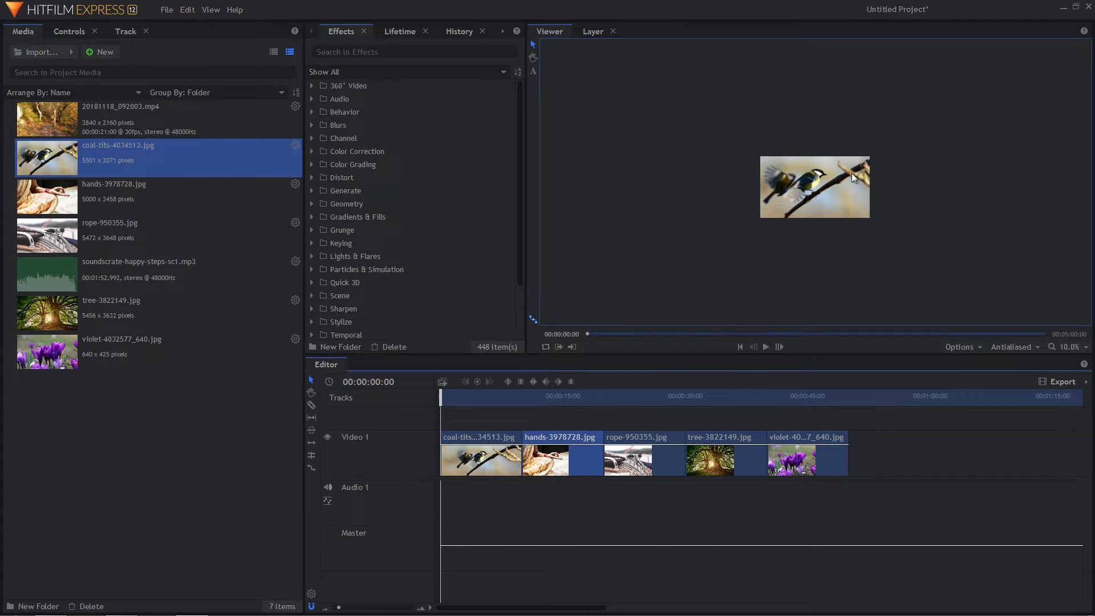
{"action": "left_click", "coordinate": [540, 396]}
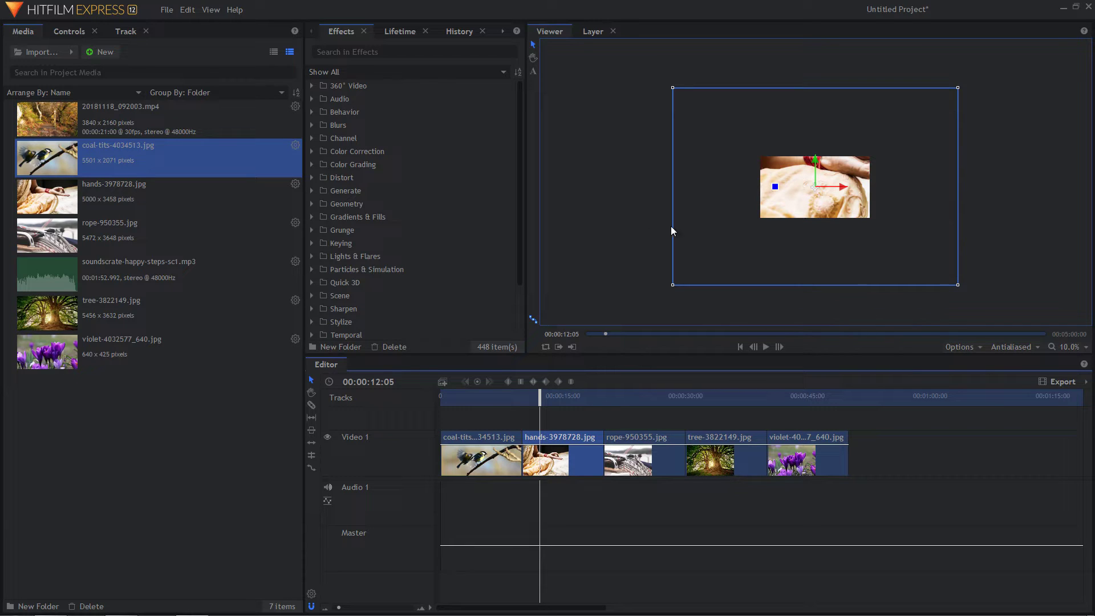
{"action": "left_click", "coordinate": [70, 32]}
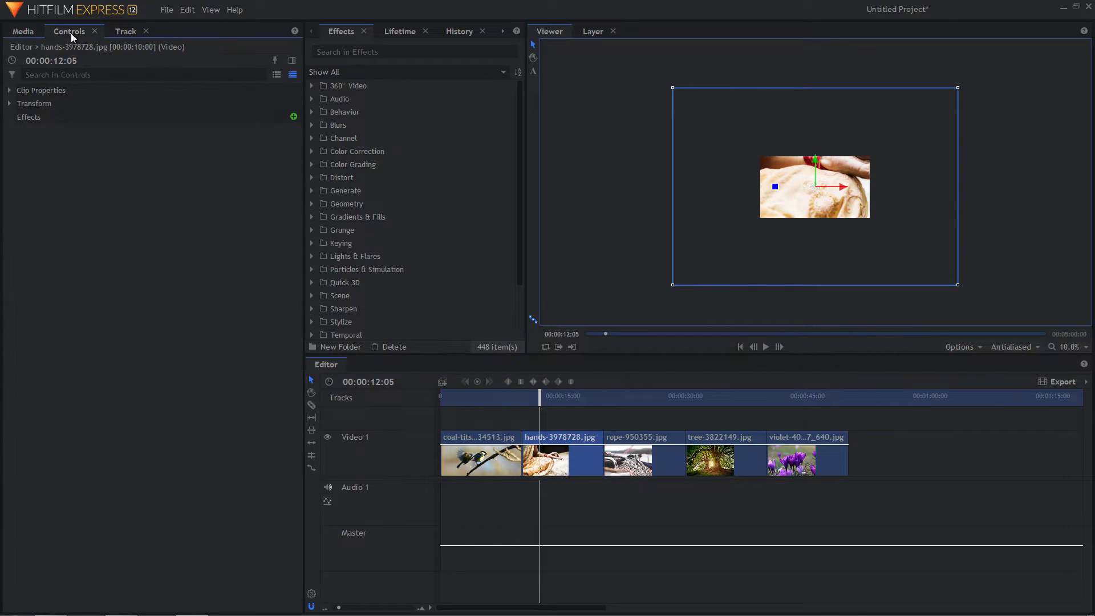
{"action": "left_click", "coordinate": [9, 104]}
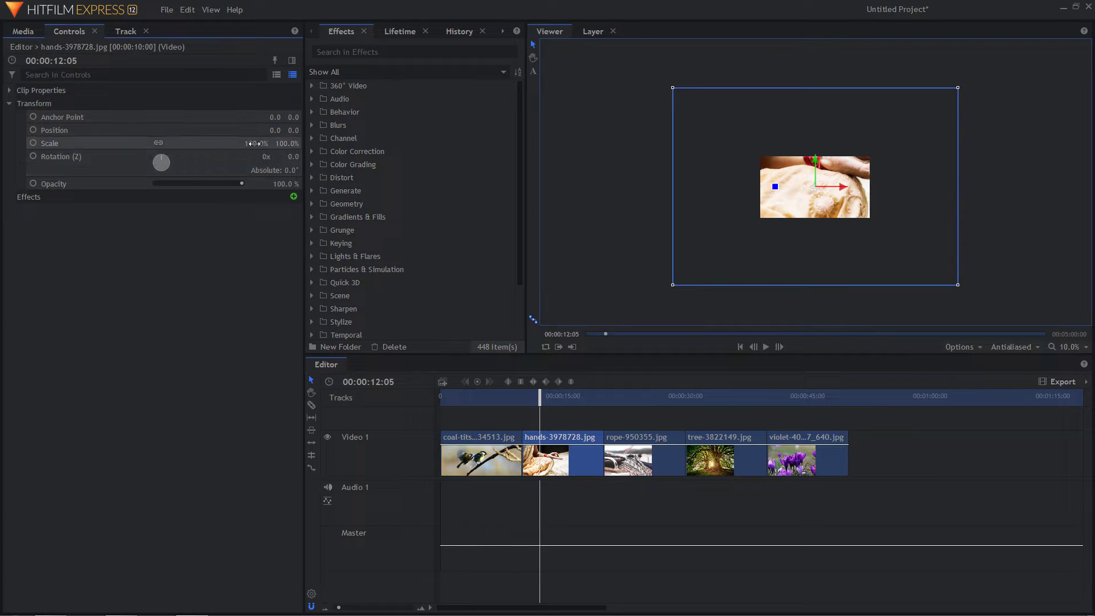
{"action": "left_click_drag", "start_coordinate": [260, 143], "coordinate": [225, 143]}
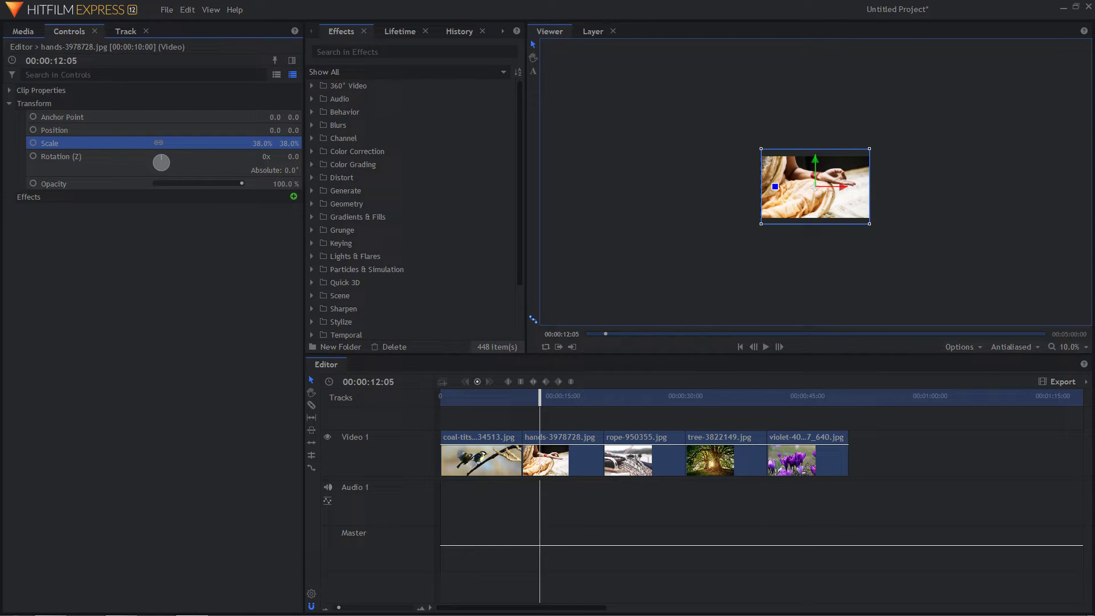
{"action": "left_click_drag", "start_coordinate": [225, 143], "coordinate": [226, 143]}
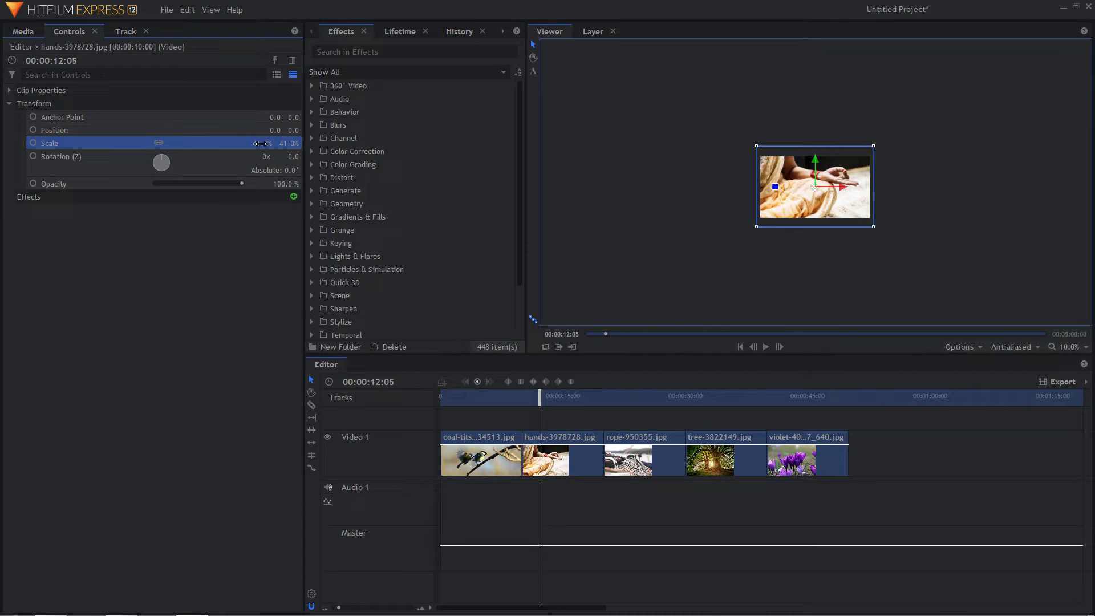
{"action": "left_click", "coordinate": [815, 164]}
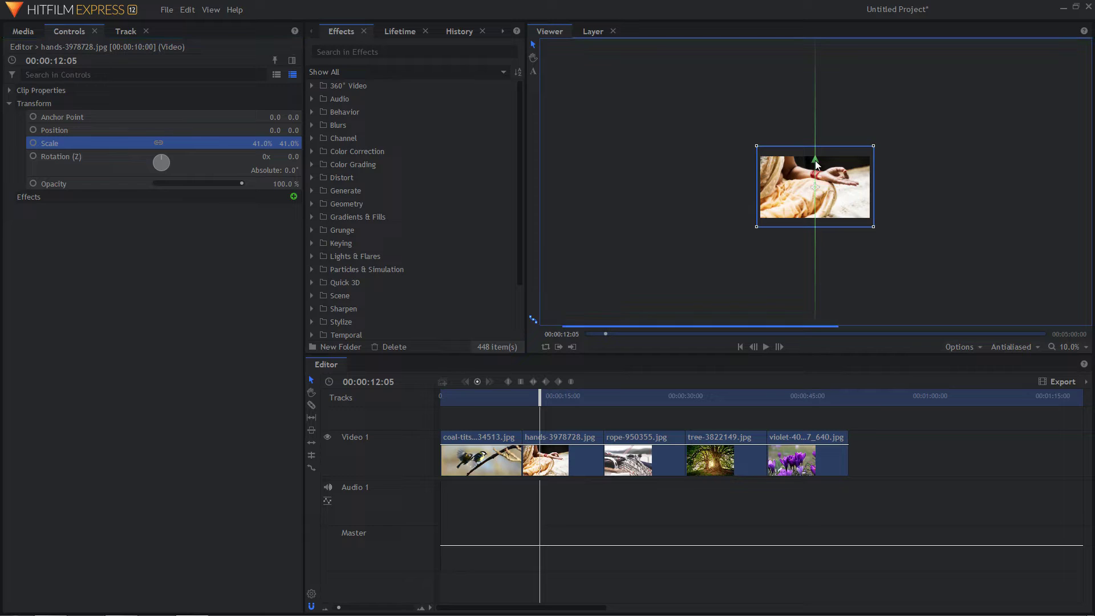
{"action": "left_click_drag", "start_coordinate": [816, 160], "coordinate": [816, 166]}
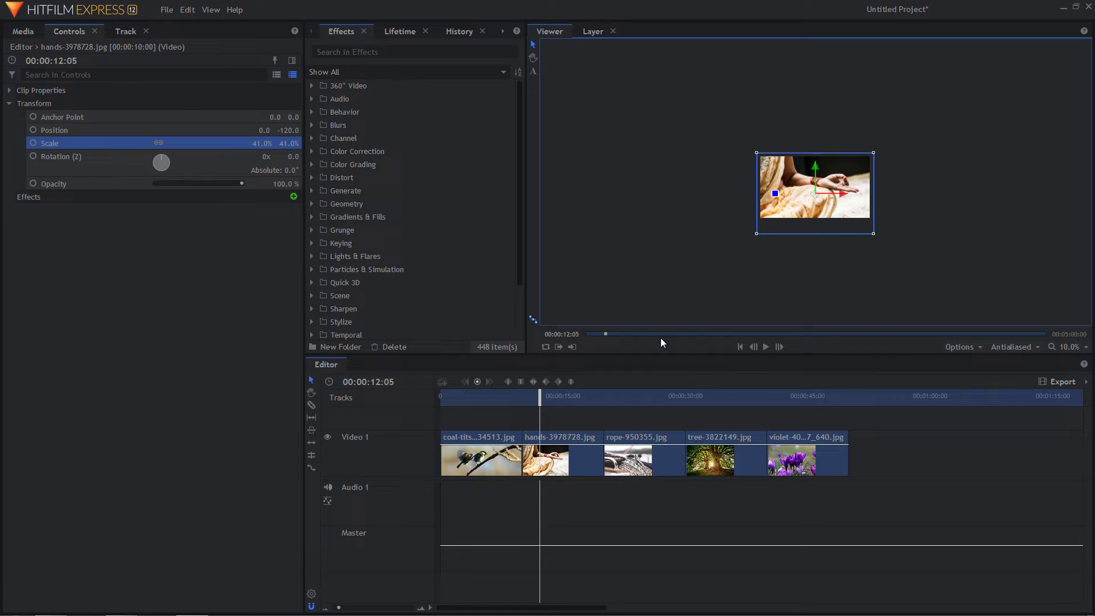
Scale the rope image down until it slightly exceeds the frame, and adjust its vertical position
{"action": "left_click", "coordinate": [631, 399]}
{"action": "left_click", "coordinate": [652, 461]}
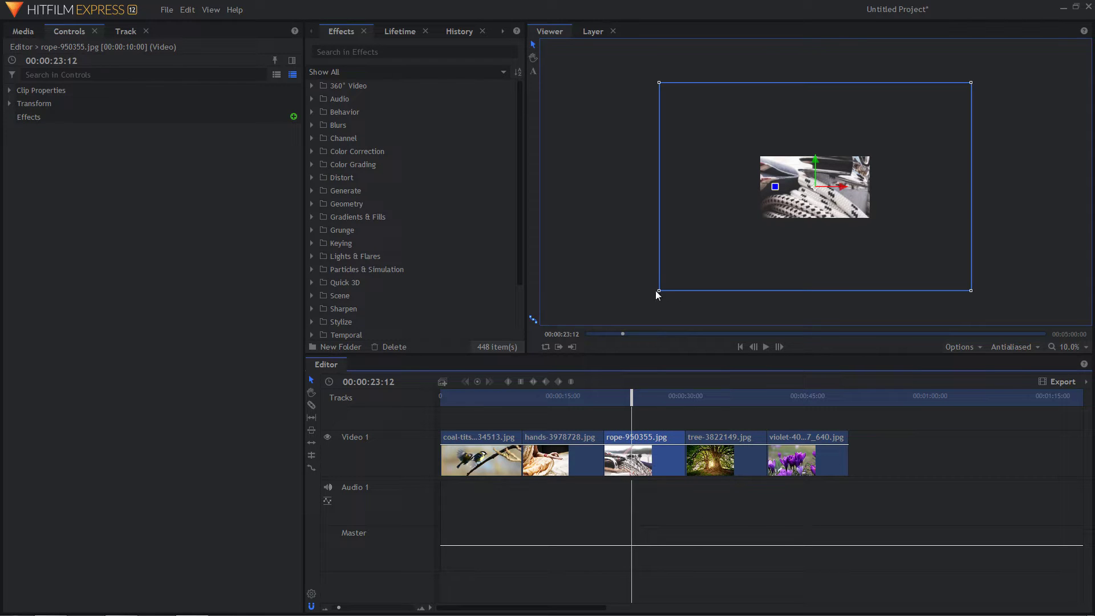
{"action": "left_click_drag", "start_coordinate": [660, 290], "coordinate": [758, 224]}
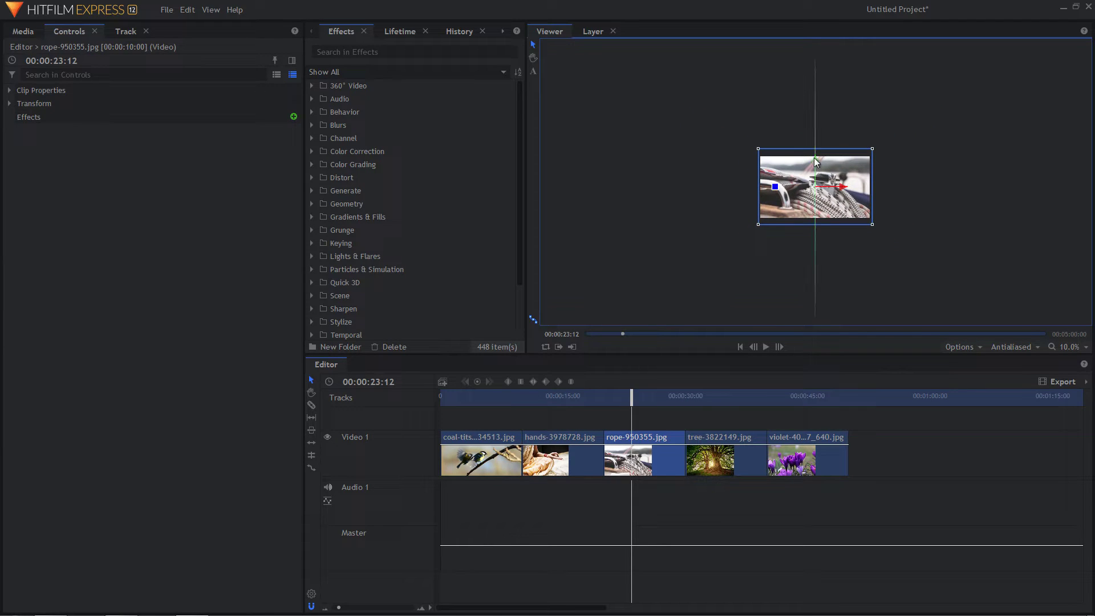
Scale the tree image down to about the width of the frame
{"action": "left_click", "coordinate": [719, 396]}
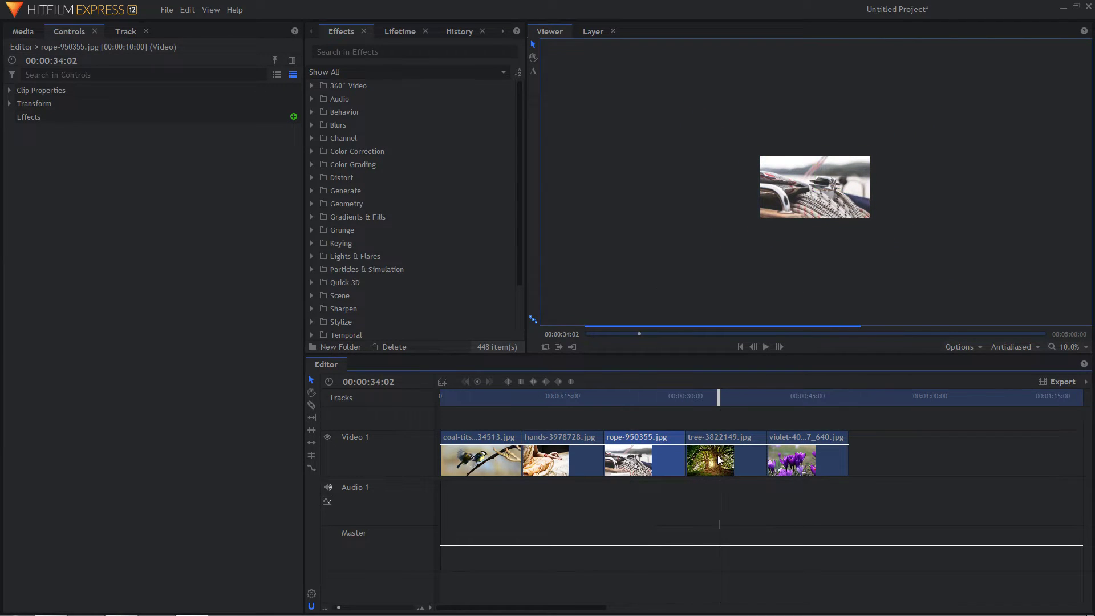
{"action": "left_click", "coordinate": [720, 458]}
{"action": "left_click_drag", "start_coordinate": [662, 289], "coordinate": [760, 223]}
Enlarge the violet image from its centre until it slightly exceeds the frame on all sides
{"action": "left_click", "coordinate": [798, 401]}
{"action": "left_click", "coordinate": [816, 186]}
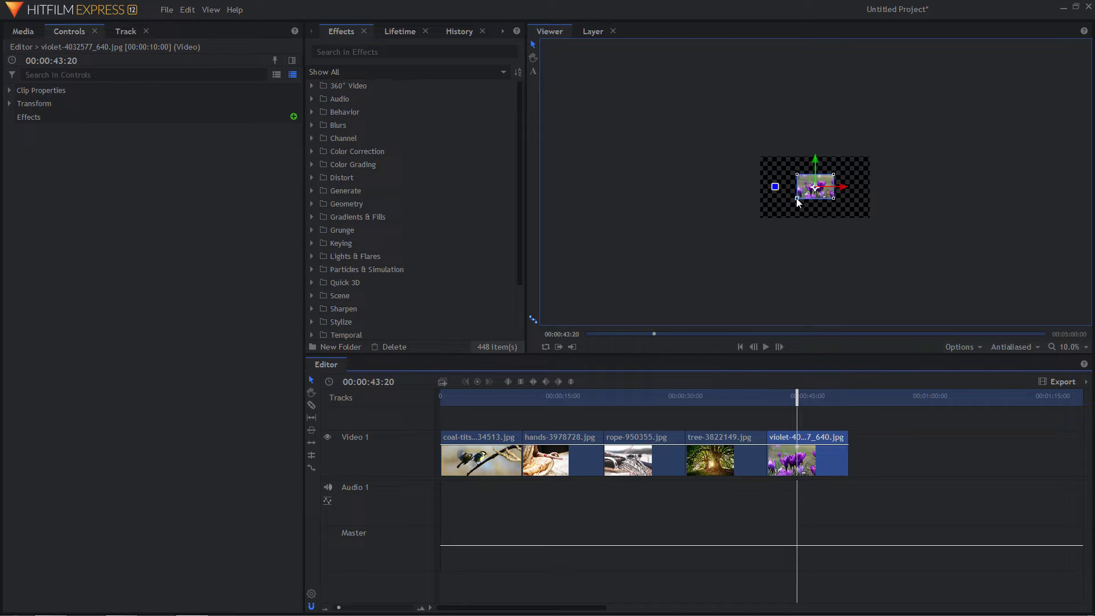
{"action": "left_click_drag", "start_coordinate": [797, 199], "coordinate": [756, 225]}
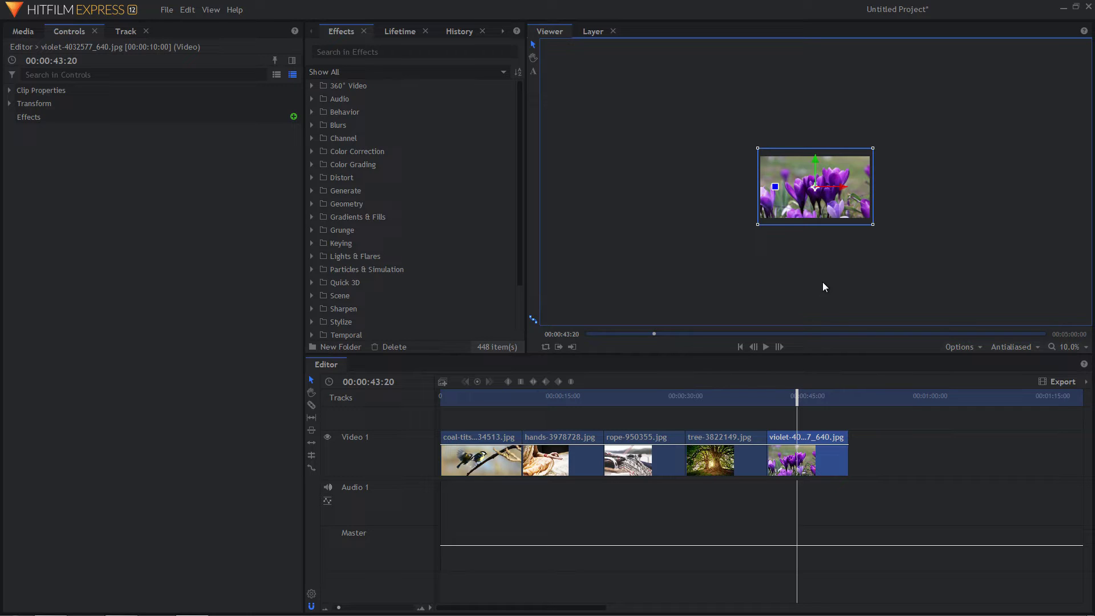
Preview the cut from coal-tits to hands, and scrub through the timeline to the start of the rope image
{"action": "left_click", "coordinate": [510, 402]}
{"action": "key", "text": "space"}
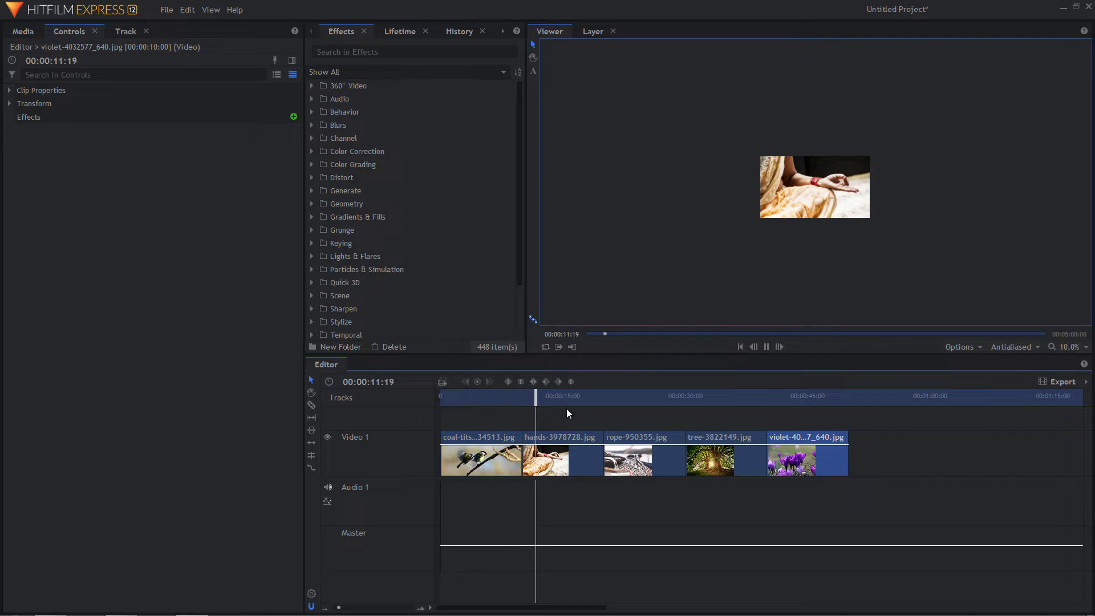
{"action": "key", "text": "space"}
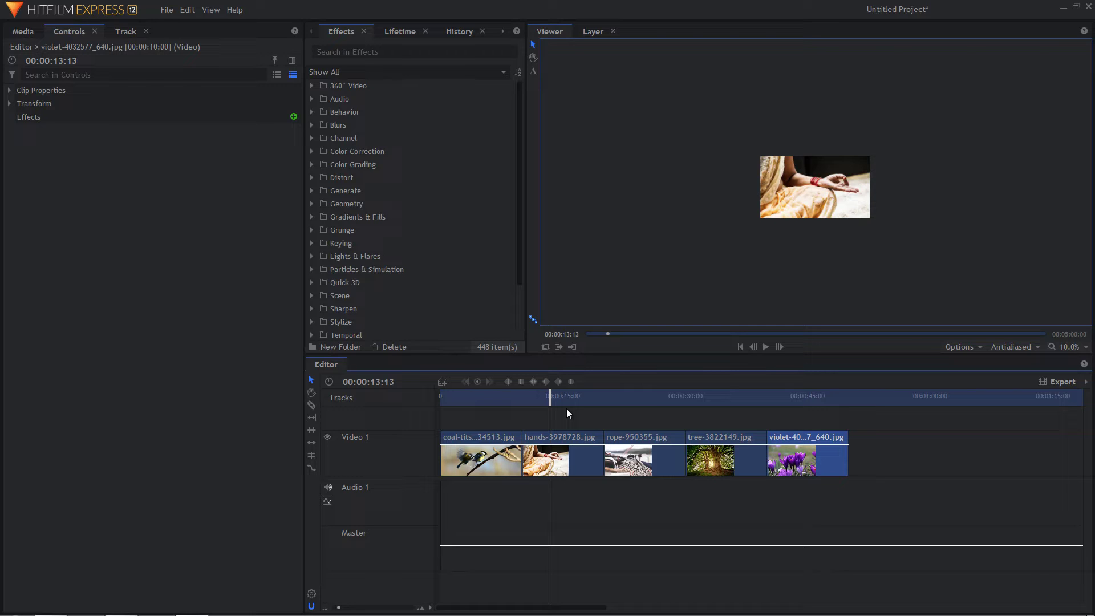
{"action": "left_click_drag", "start_coordinate": [494, 400], "coordinate": [609, 403]}
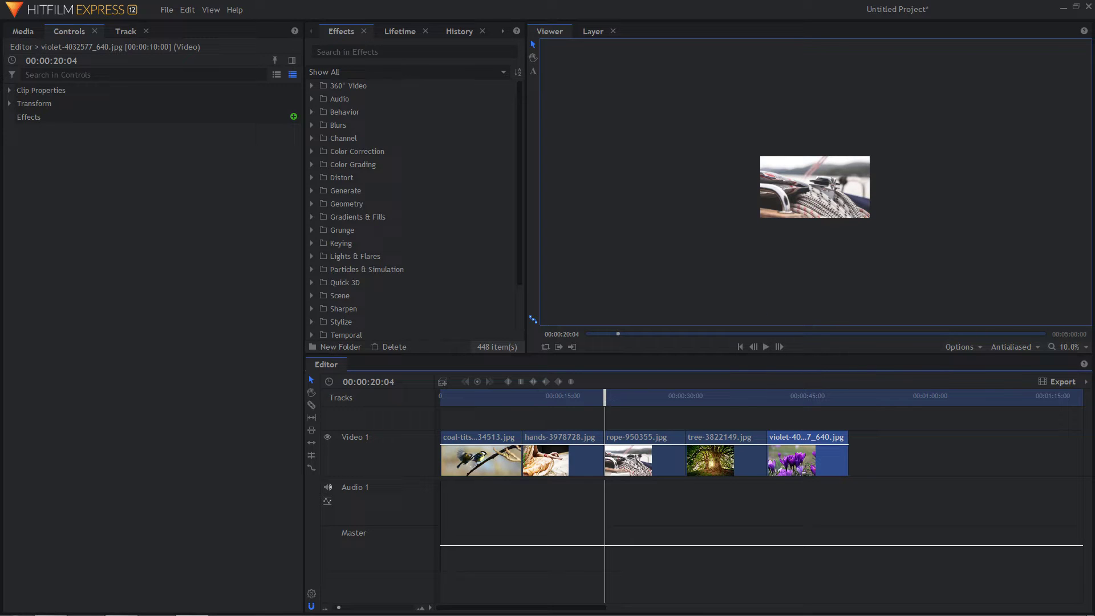
Try trimming the end of the coal-tits clip to about 2 seconds, and undo the trim
{"action": "left_click", "coordinate": [484, 458]}
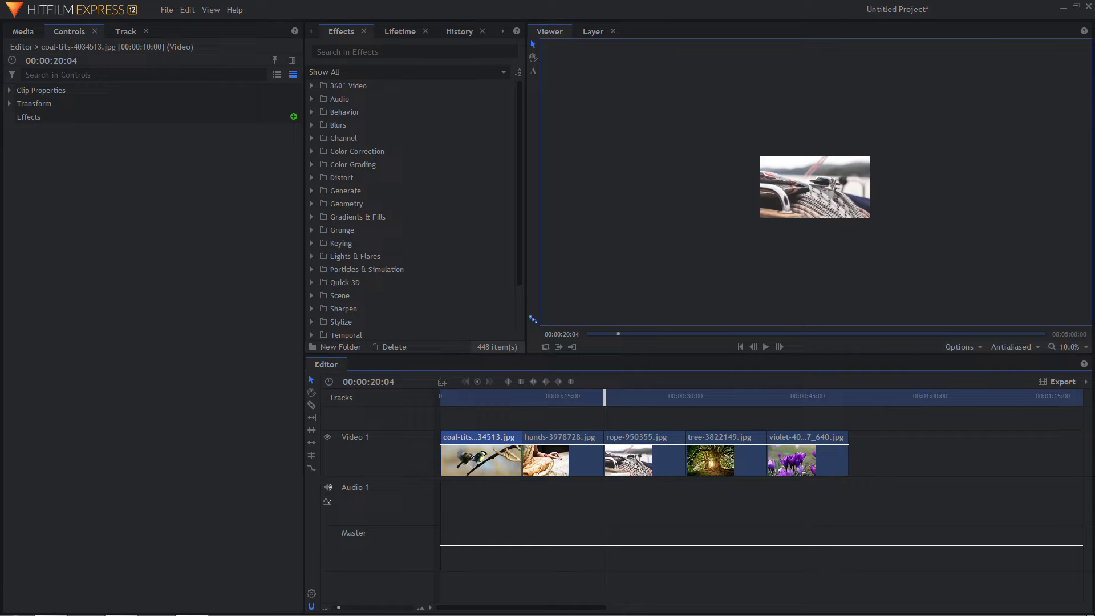
{"action": "left_click_drag", "start_coordinate": [522, 456], "coordinate": [457, 457]}
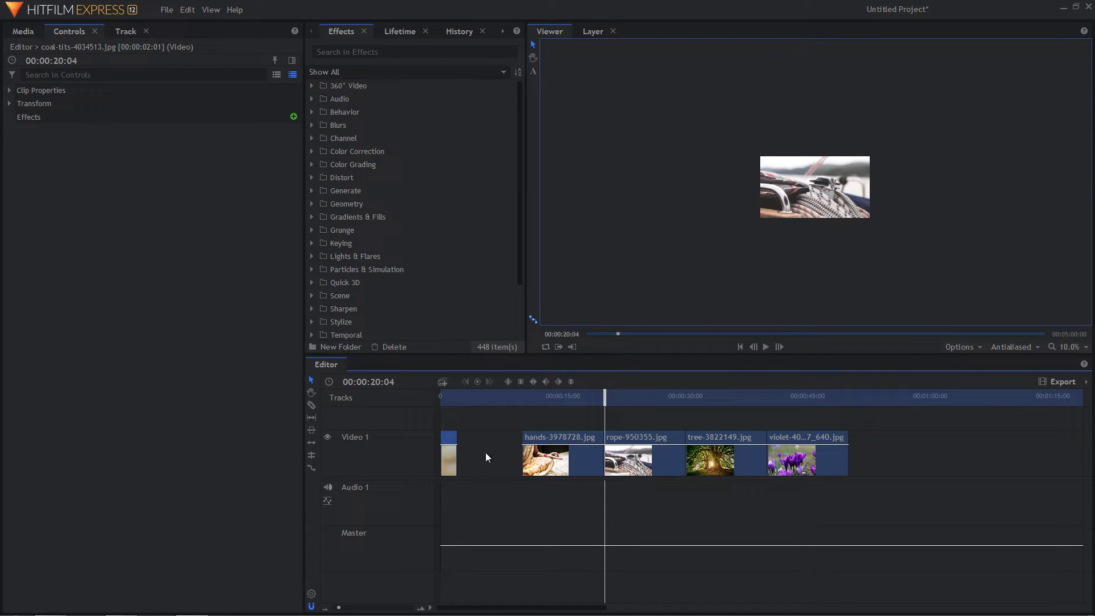
{"action": "key", "text": "ctrl+z"}
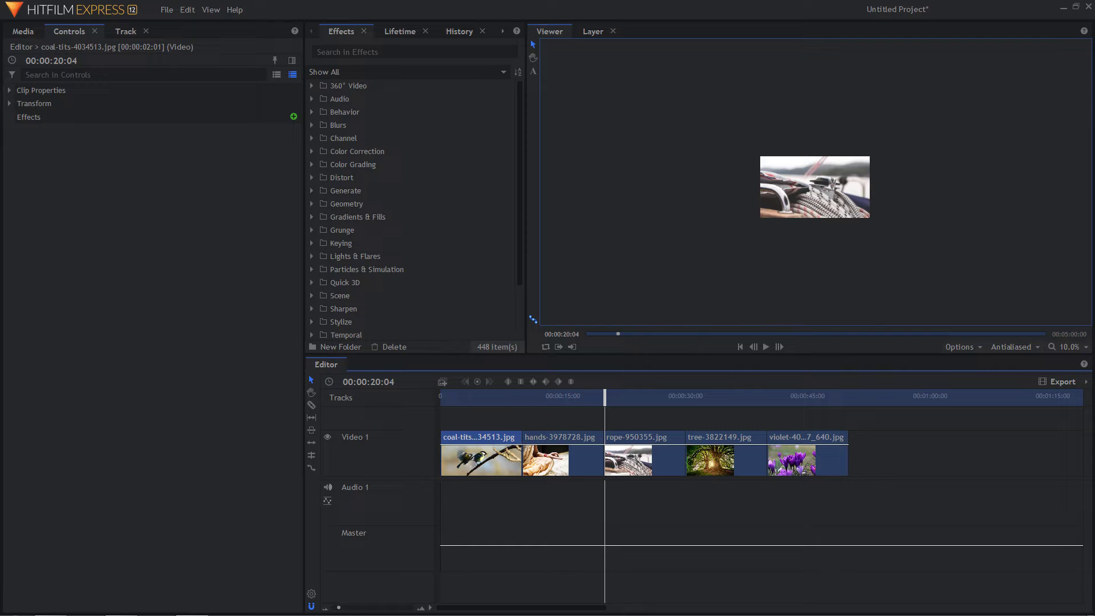
Select all five image clips in the timeline and set their duration to 00:00:02:00
{"action": "left_click_drag", "start_coordinate": [903, 450], "coordinate": [480, 479]}
{"action": "right_click", "coordinate": [586, 463]}
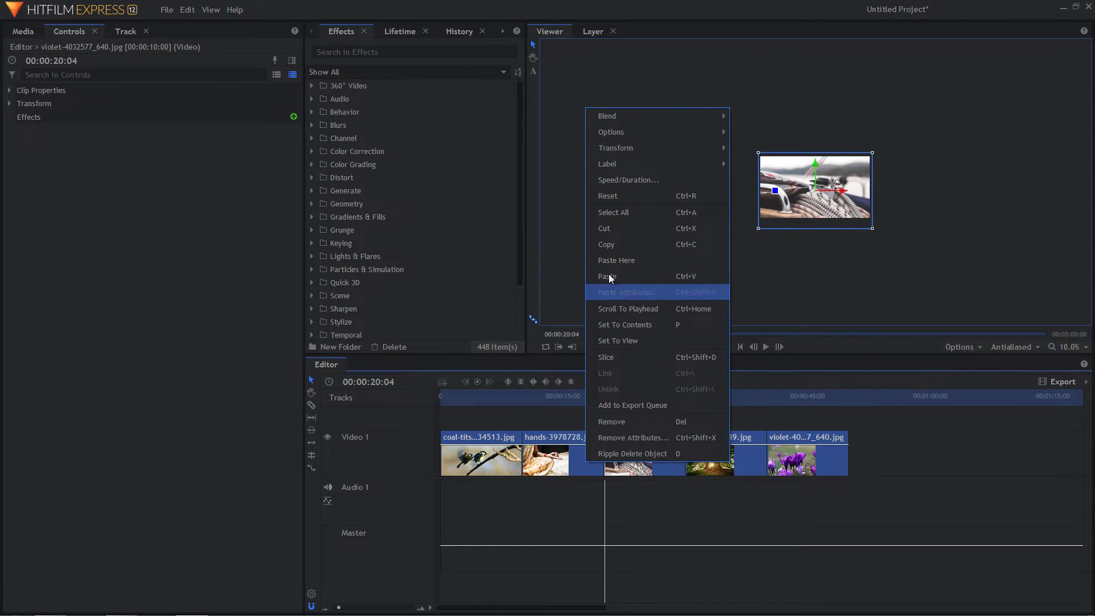
{"action": "left_click", "coordinate": [629, 182]}
{"action": "key", "text": "Tab"}
{"action": "left_click", "coordinate": [538, 284]}
{"action": "left_click_drag", "start_coordinate": [538, 284], "coordinate": [530, 282]}
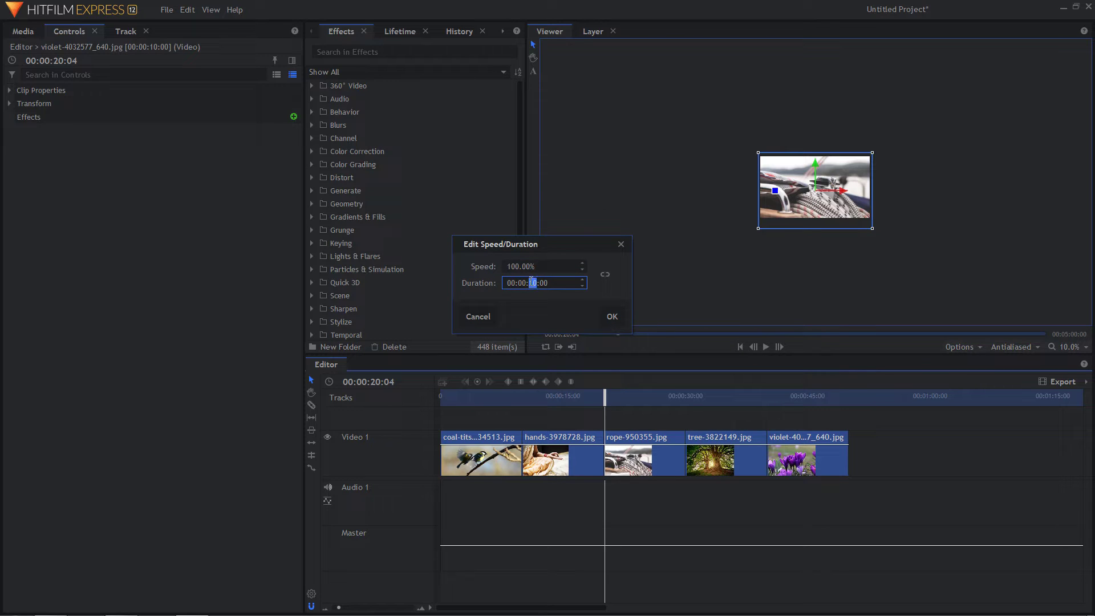
{"action": "type", "text": "02"}
{"action": "left_click", "coordinate": [617, 317]}
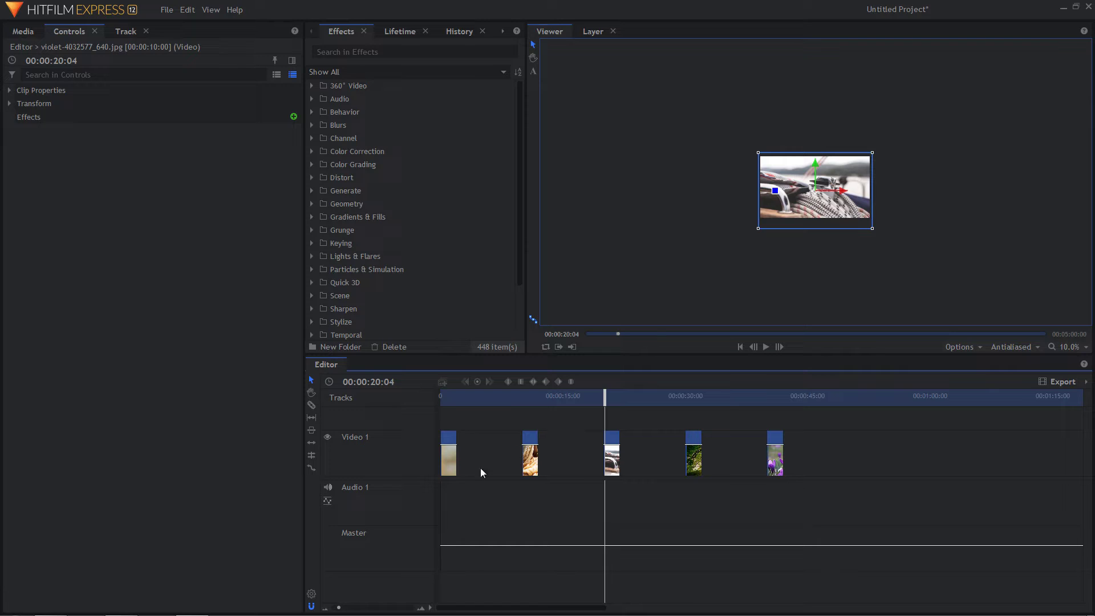
Ripple delete every gap between the five shortened clips on Video 1
{"action": "left_click", "coordinate": [484, 453]}
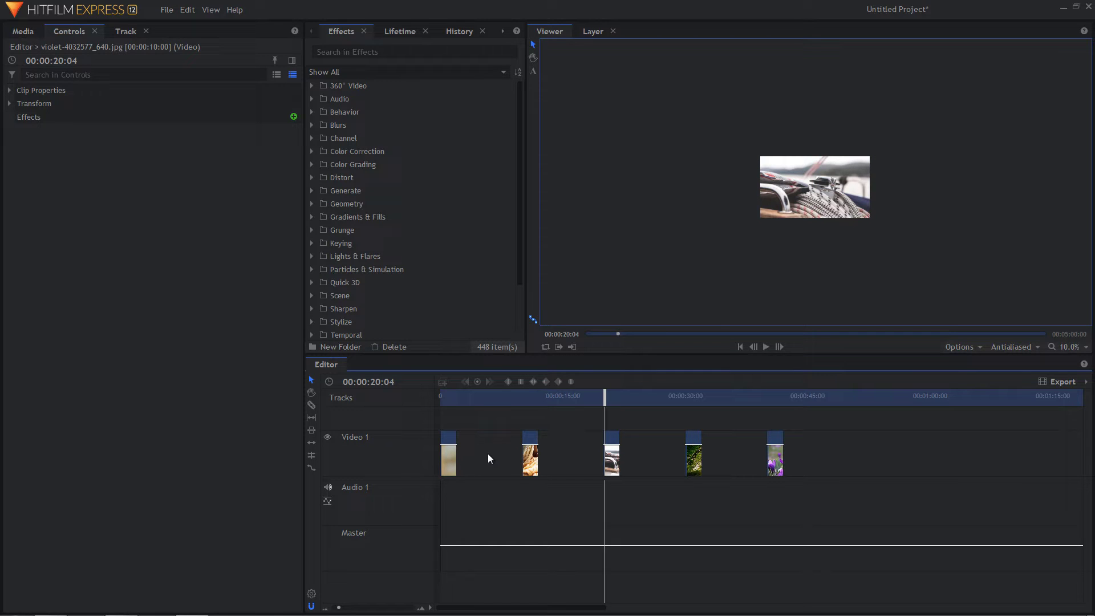
{"action": "right_click", "coordinate": [488, 453]}
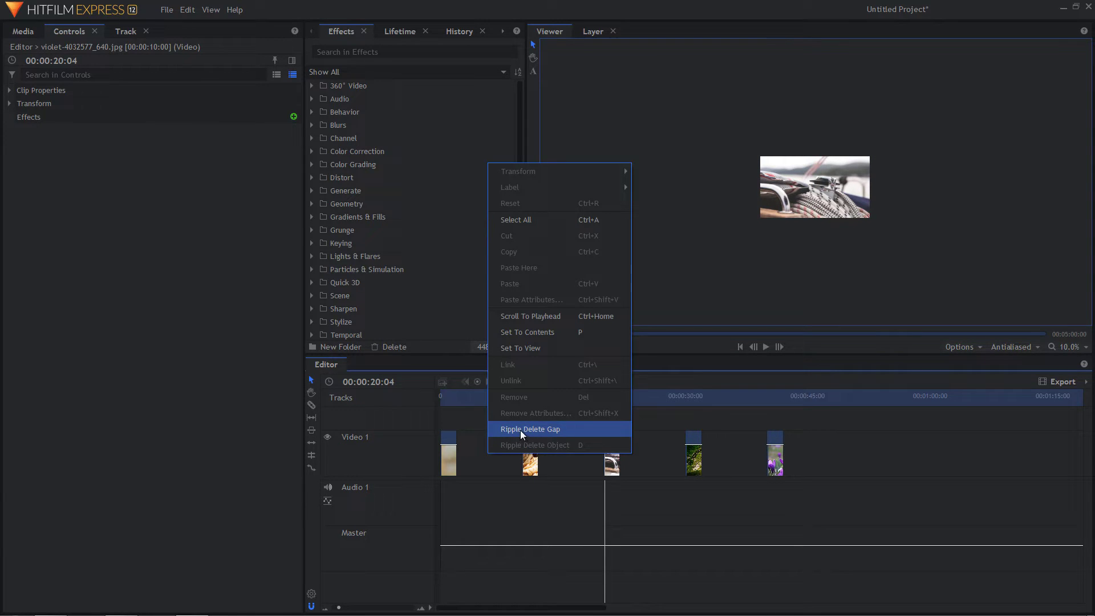
{"action": "left_click", "coordinate": [520, 430]}
{"action": "right_click", "coordinate": [497, 453]}
{"action": "left_click", "coordinate": [533, 426]}
{"action": "right_click", "coordinate": [532, 451]}
{"action": "left_click", "coordinate": [571, 427]}
{"action": "right_click", "coordinate": [545, 455]}
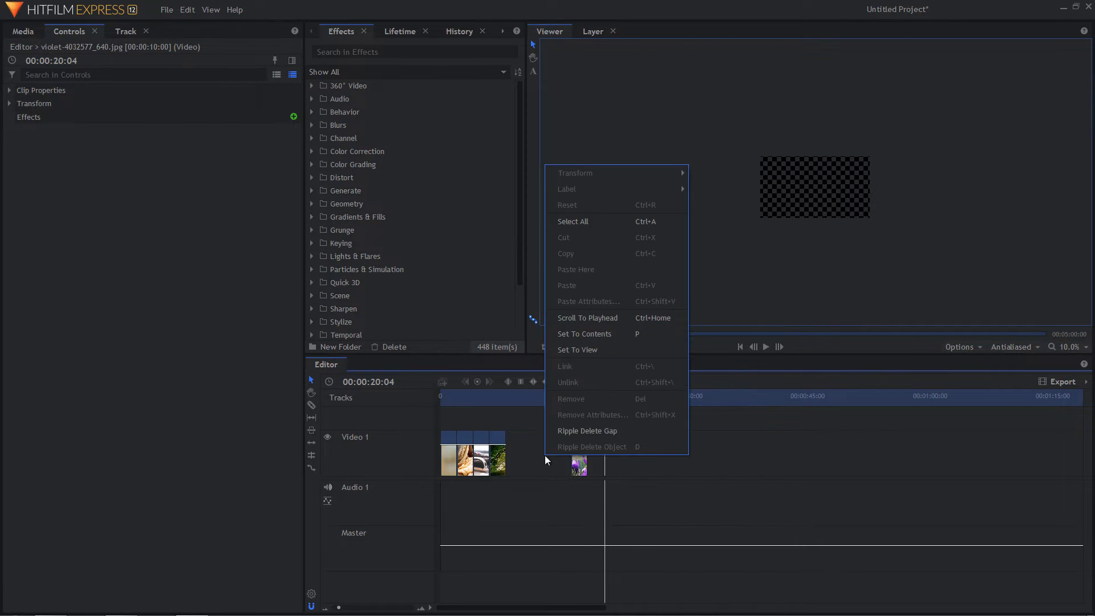
{"action": "left_click", "coordinate": [591, 429]}
Play the shortened slideshow from the start through to the violet image
{"action": "key", "text": "Home"}
{"action": "key", "text": "space"}
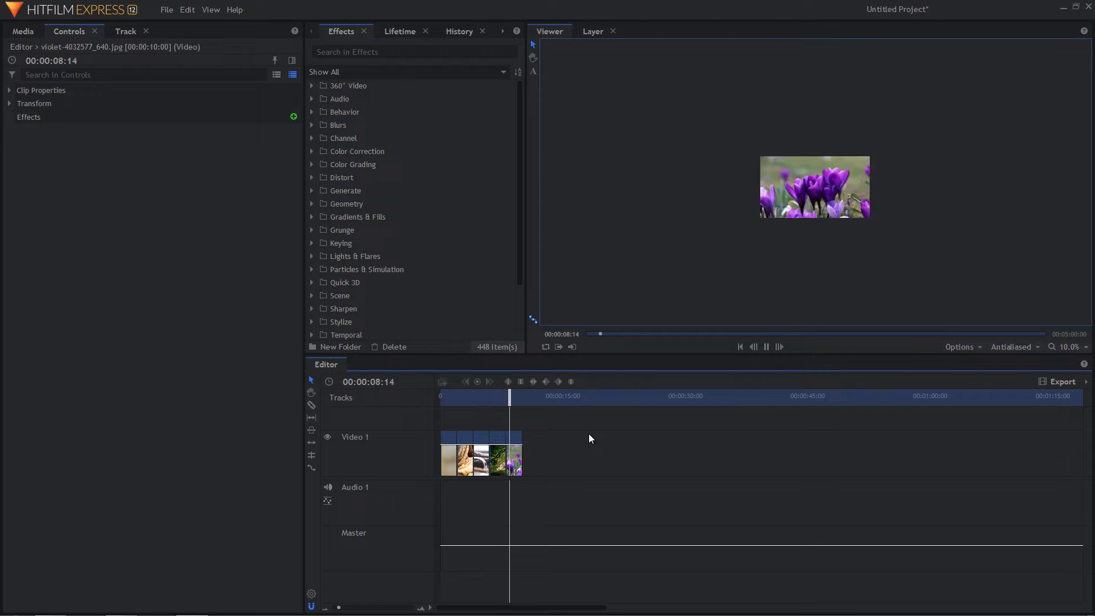
{"action": "key", "text": "space"}
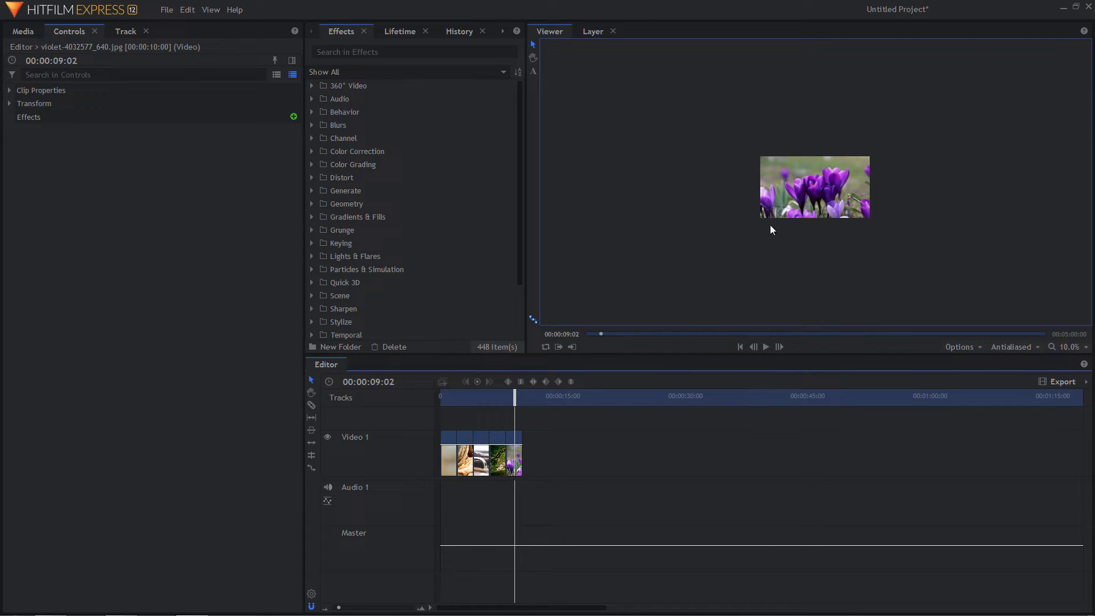
Set the viewer zoom to Scale to Fit, and enlarge the timeline so all five clips are readable from the start
{"action": "left_click", "coordinate": [1062, 347]}
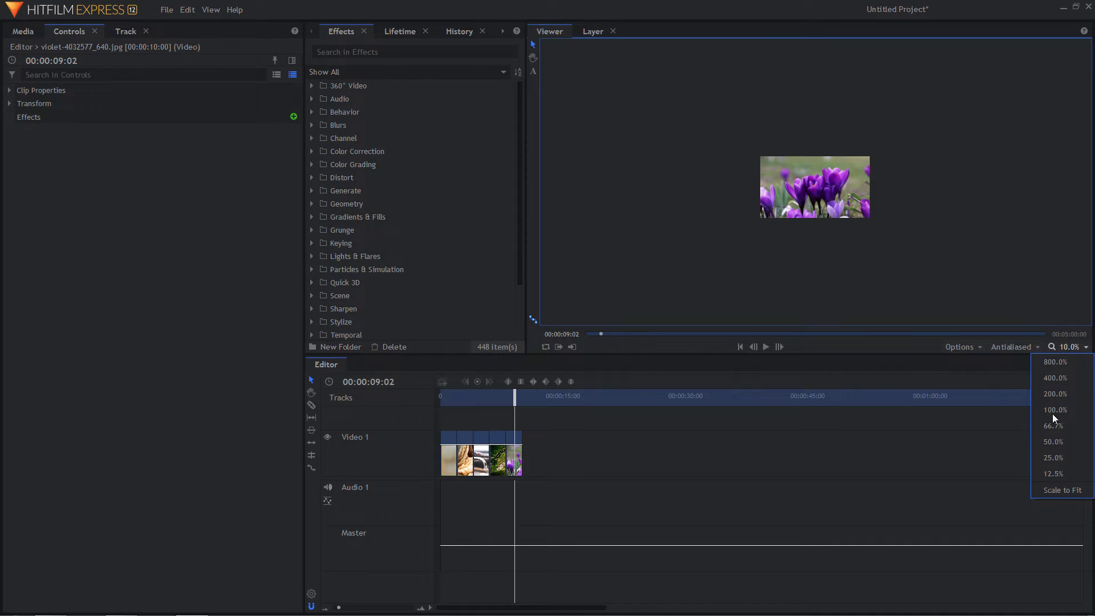
{"action": "left_click", "coordinate": [1069, 492]}
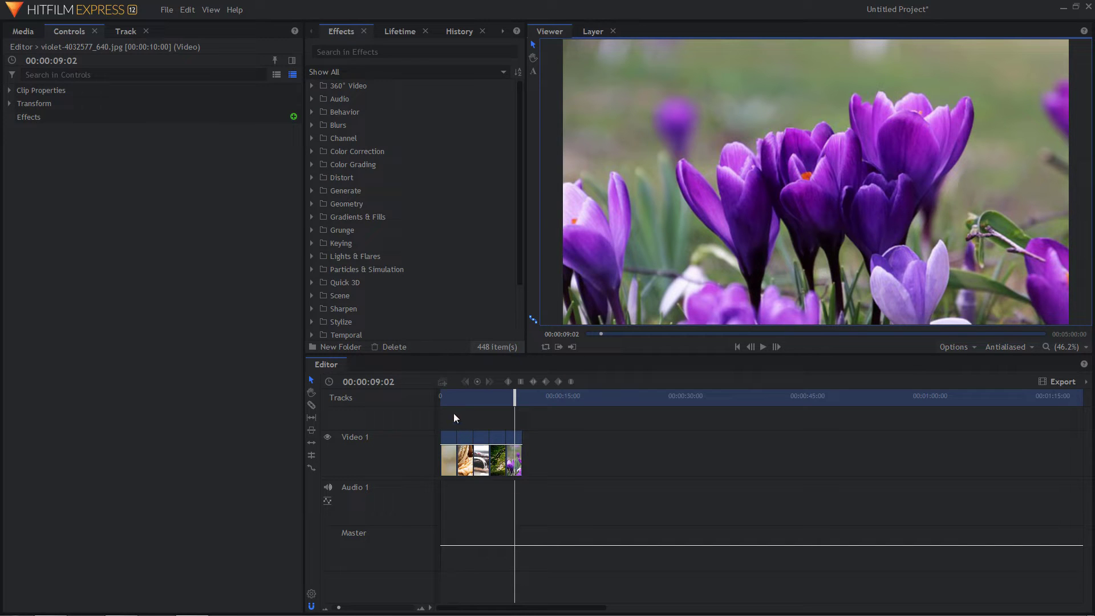
{"action": "left_click_drag", "start_coordinate": [339, 608], "coordinate": [345, 609]}
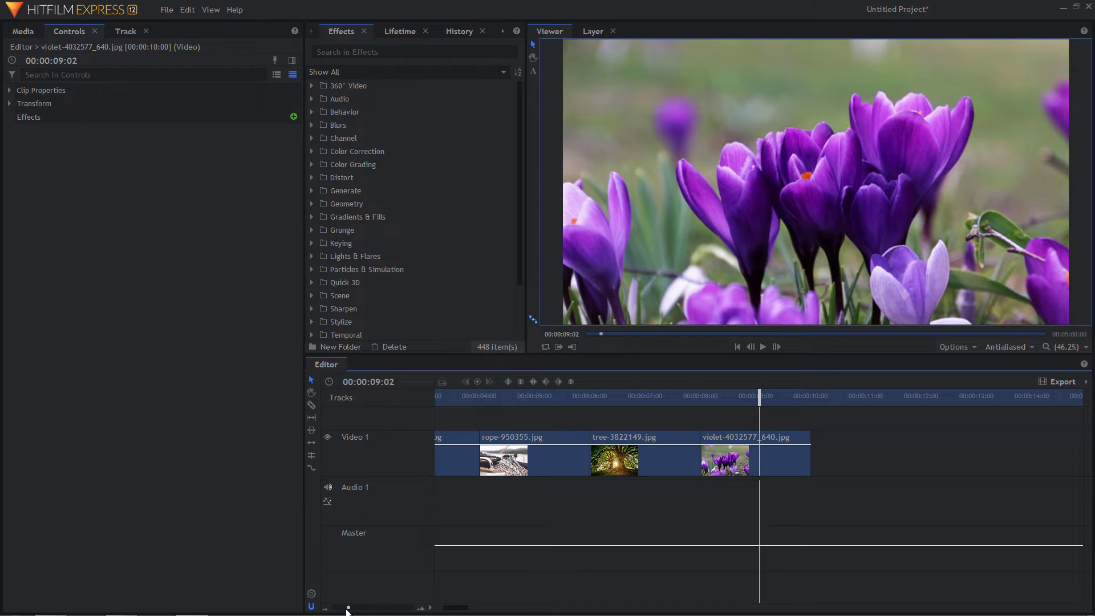
{"action": "left_click_drag", "start_coordinate": [455, 608], "coordinate": [420, 607]}
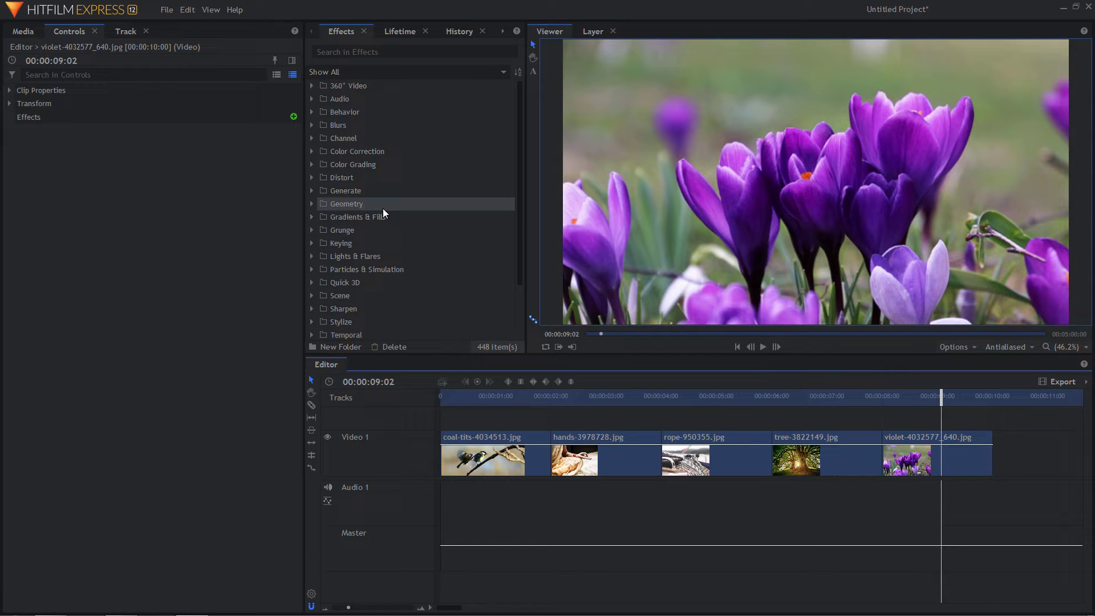
Expand the Transitions - Video effects folder and select the Fade to Color transition
{"action": "left_click_drag", "start_coordinate": [518, 174], "coordinate": [518, 255]}
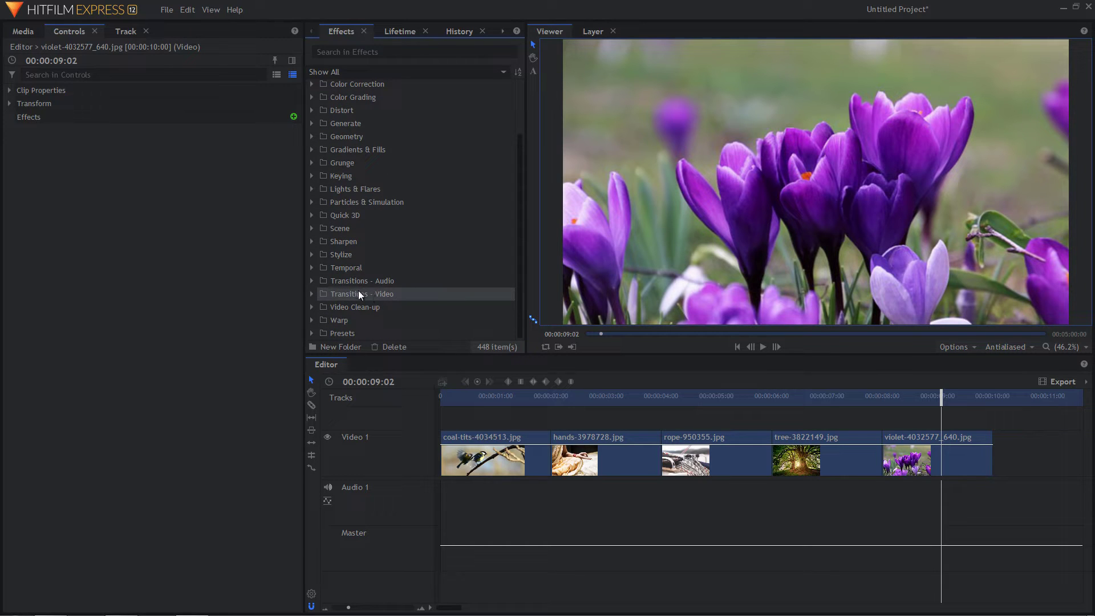
{"action": "left_click", "coordinate": [313, 293]}
{"action": "scroll", "coordinate": [392, 299], "scroll_direction": "down", "scroll_amount": 1}
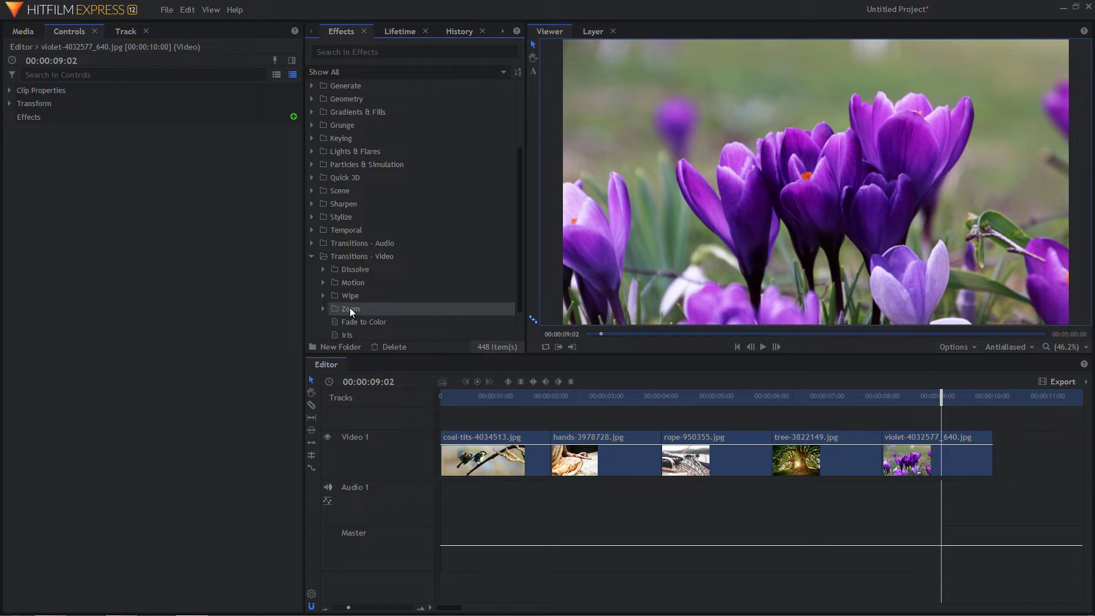
{"action": "left_click", "coordinate": [361, 322]}
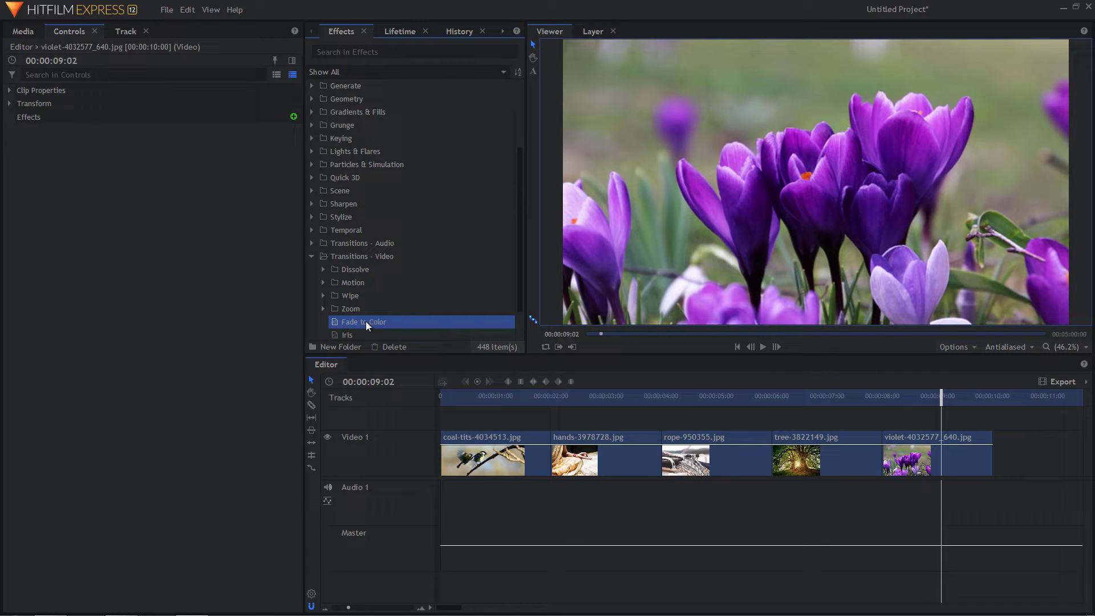
Try Fade to Color on the coal-tits/hands cut, at the start of coal-tits and at the start of hands, removing it each time
{"action": "left_click_drag", "start_coordinate": [365, 324], "coordinate": [531, 438]}
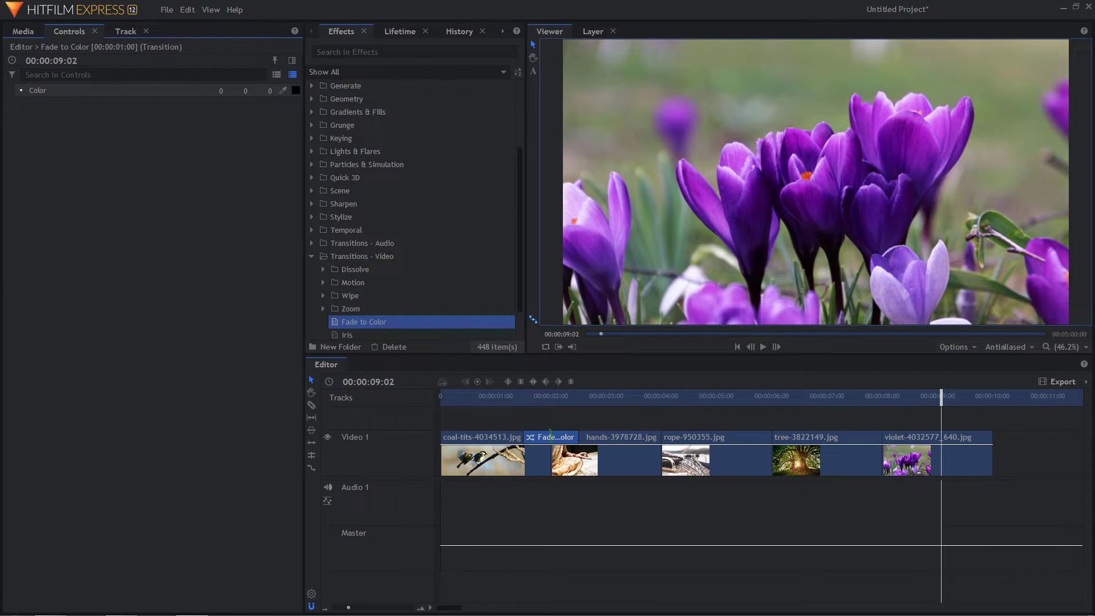
{"action": "key", "text": "Delete"}
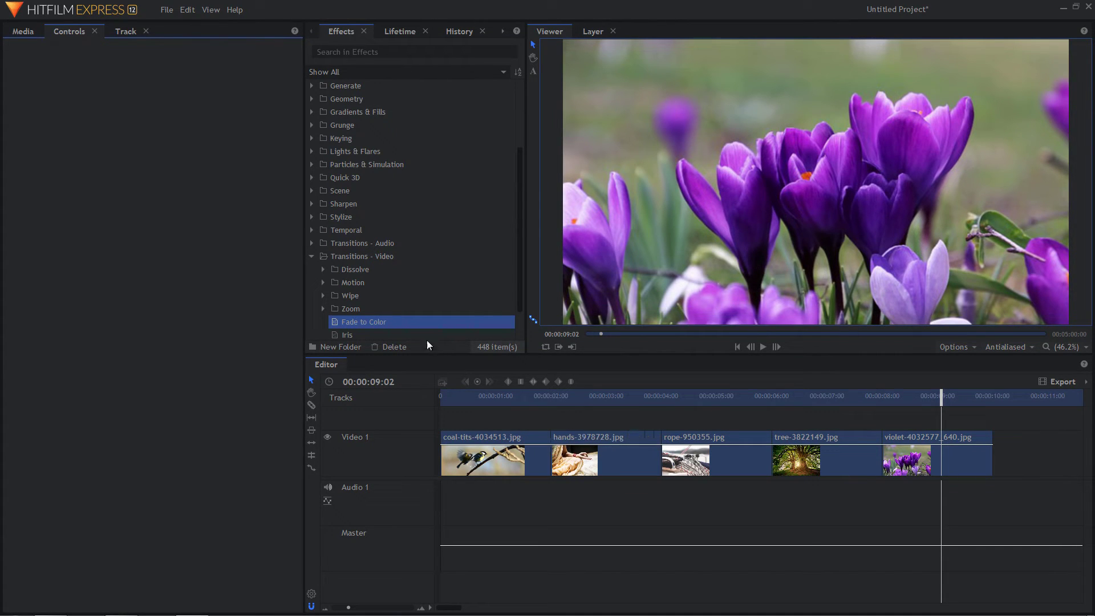
{"action": "left_click_drag", "start_coordinate": [374, 320], "coordinate": [451, 442]}
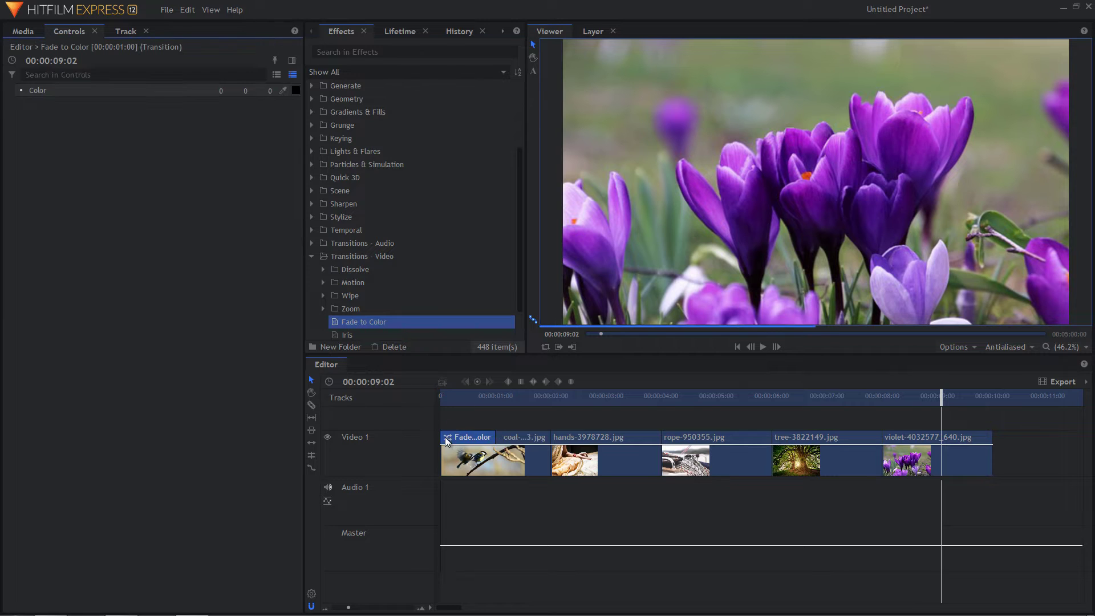
{"action": "key", "text": "Delete"}
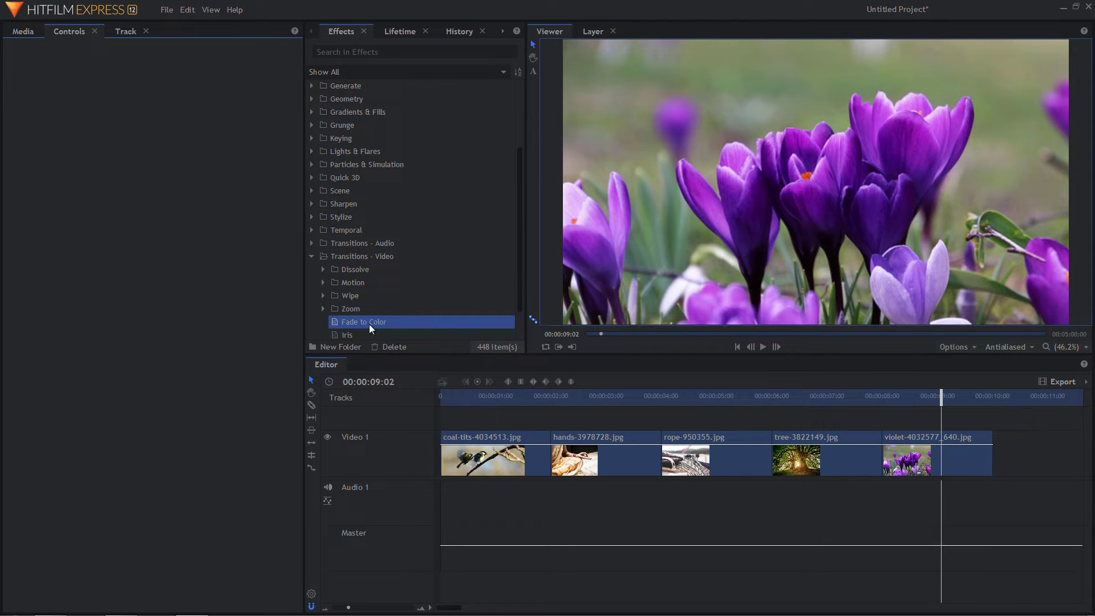
{"action": "left_click_drag", "start_coordinate": [364, 321], "coordinate": [567, 437]}
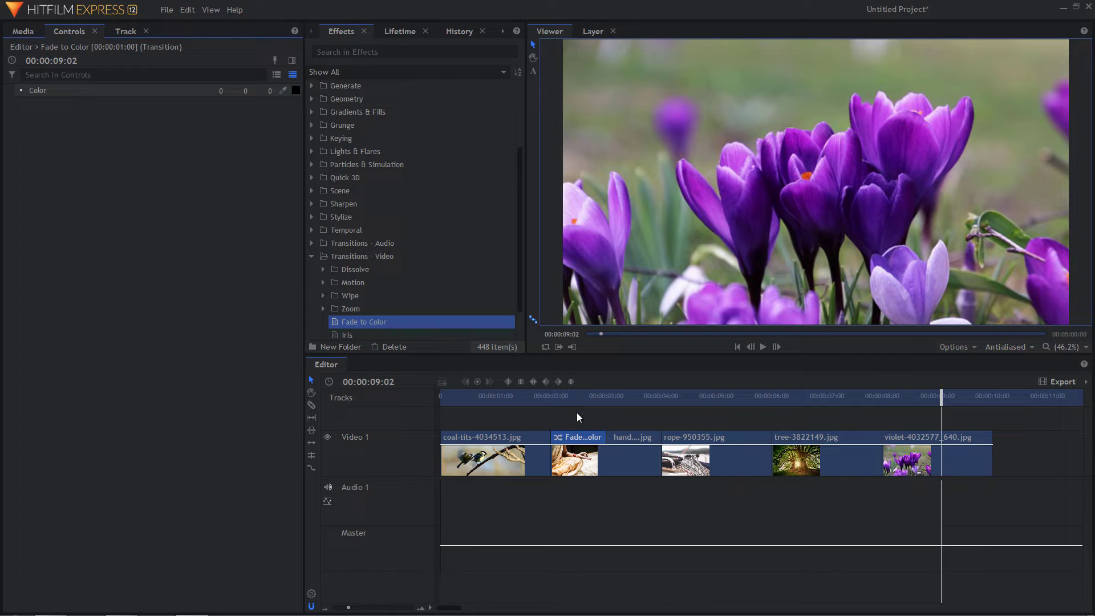
{"action": "key", "text": "ctrl+z"}
Apply Fade to Color at the start of the coal-tits clip and across its cut to the hands clip, and preview both
{"action": "left_click_drag", "start_coordinate": [360, 323], "coordinate": [452, 442]}
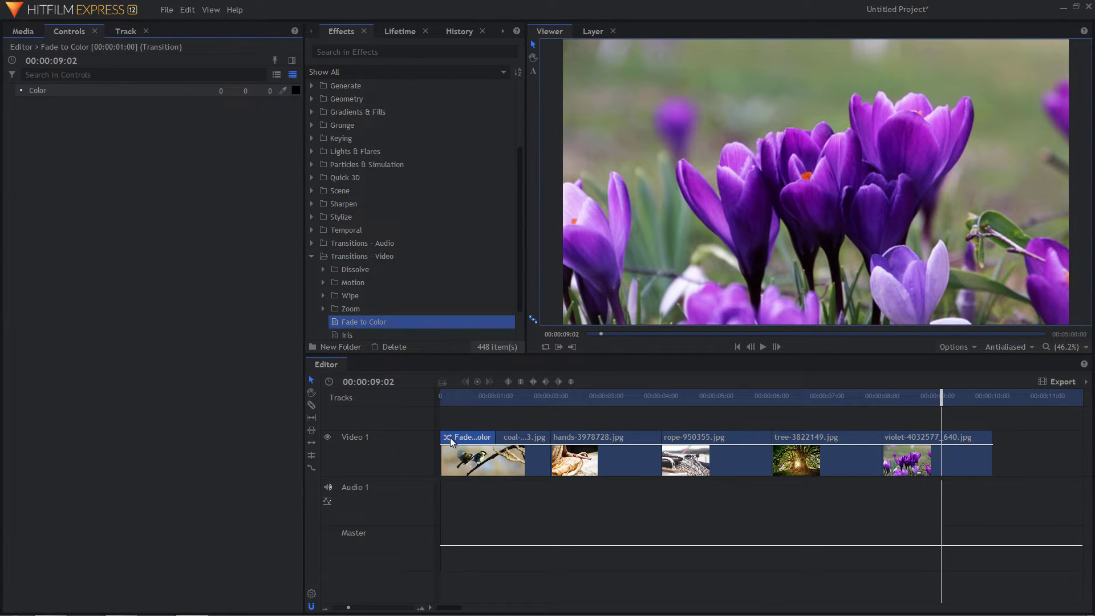
{"action": "left_click_drag", "start_coordinate": [361, 323], "coordinate": [550, 443]}
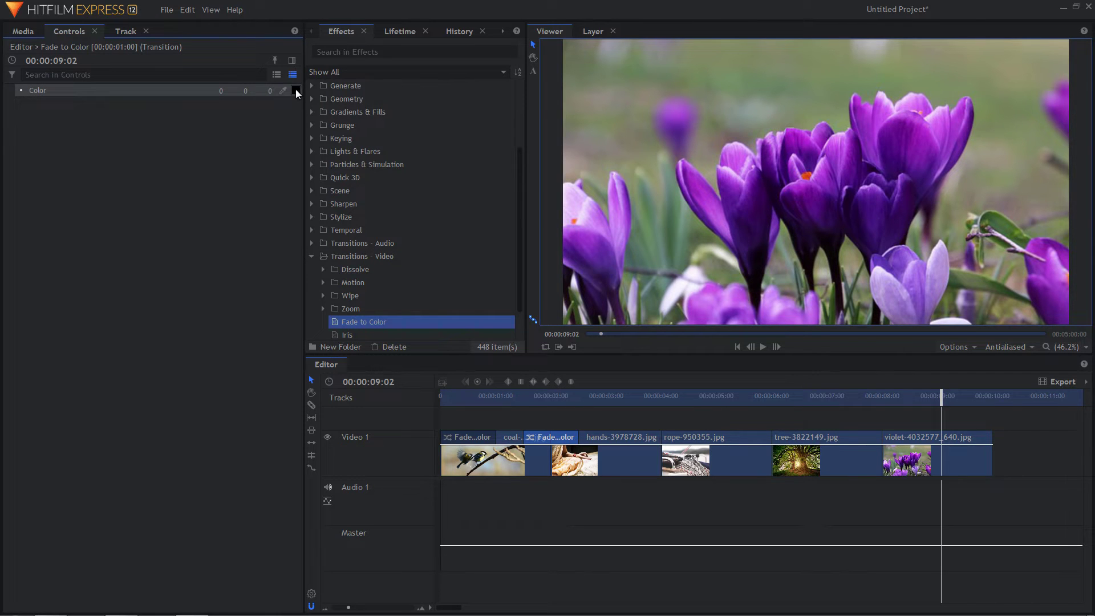
{"action": "left_click_drag", "start_coordinate": [502, 398], "coordinate": [397, 401]}
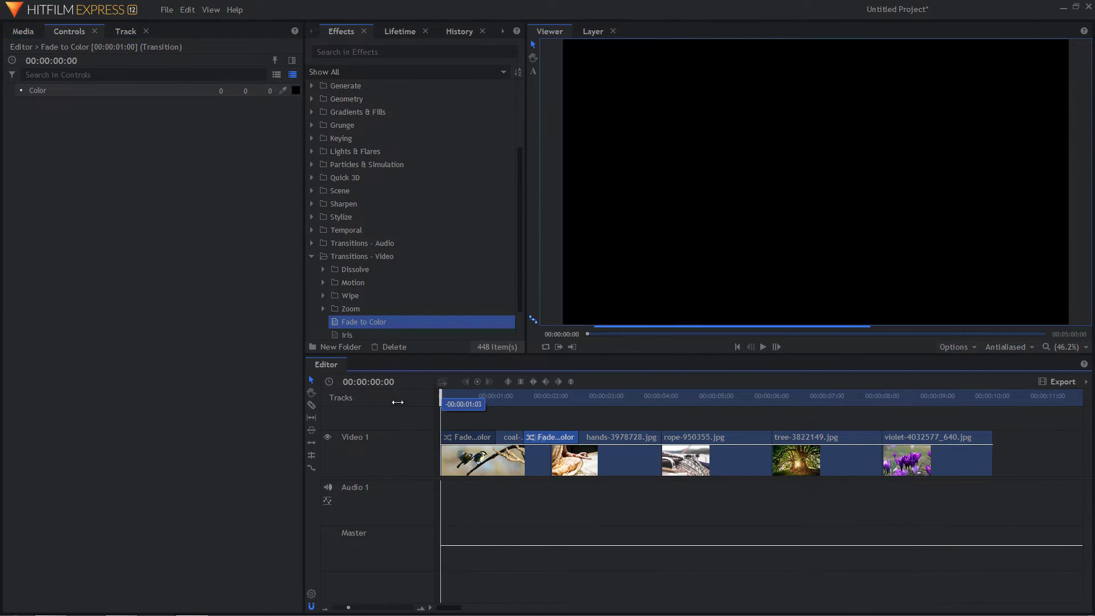
{"action": "key", "text": "space"}
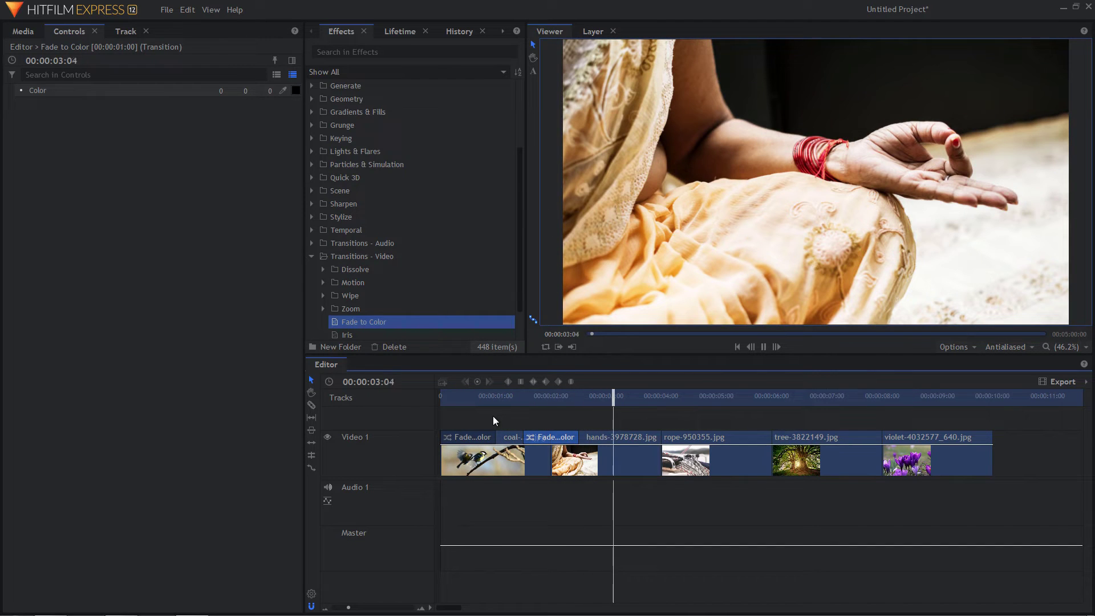
Set the opening Fade to Color transition's color to white (#ffffff), and preview it from the start
{"action": "left_click_drag", "start_coordinate": [494, 398], "coordinate": [409, 399]}
{"action": "left_click", "coordinate": [468, 437]}
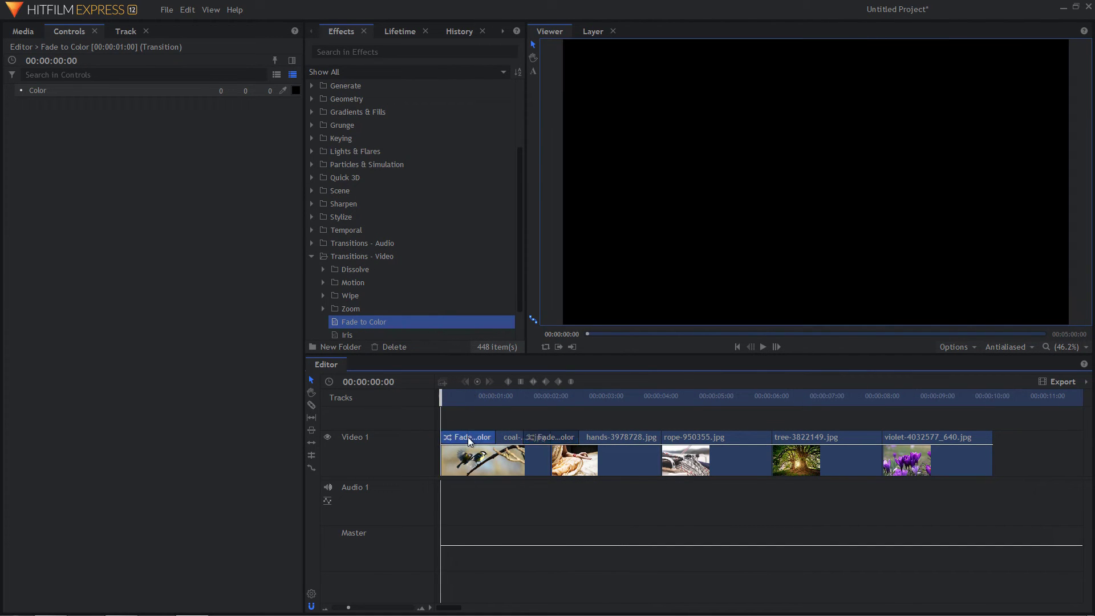
{"action": "left_click", "coordinate": [296, 91]}
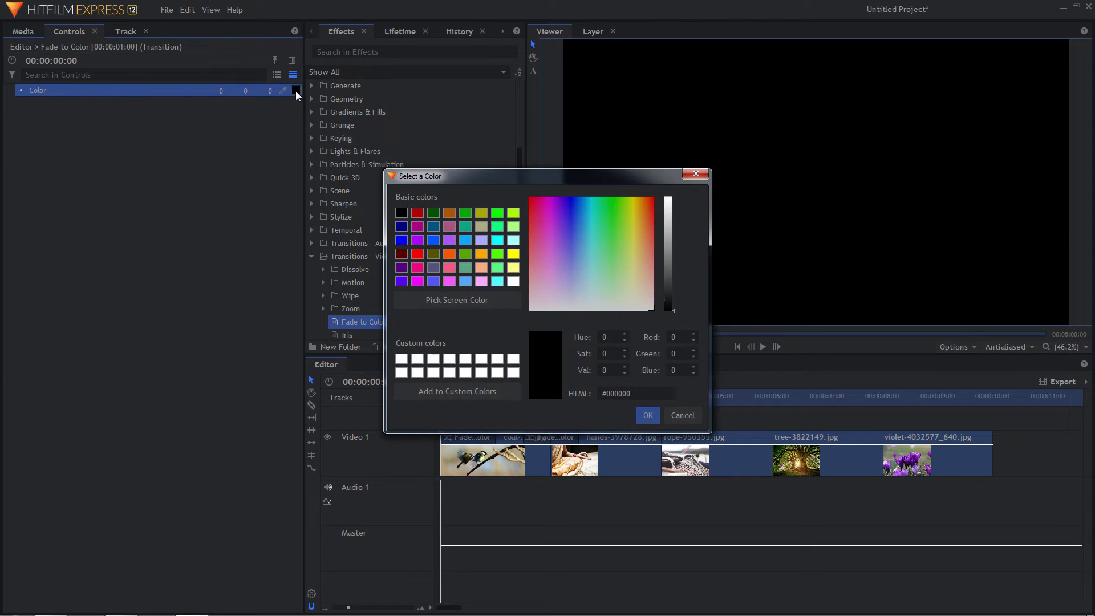
{"action": "left_click", "coordinate": [513, 281]}
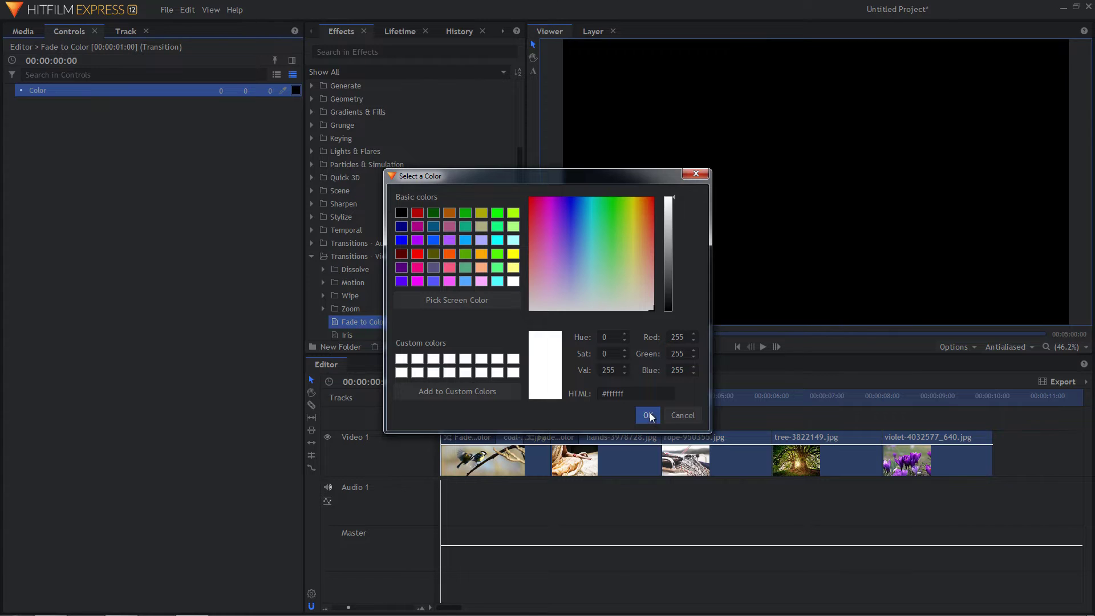
{"action": "left_click", "coordinate": [648, 414]}
{"action": "key", "text": "space"}
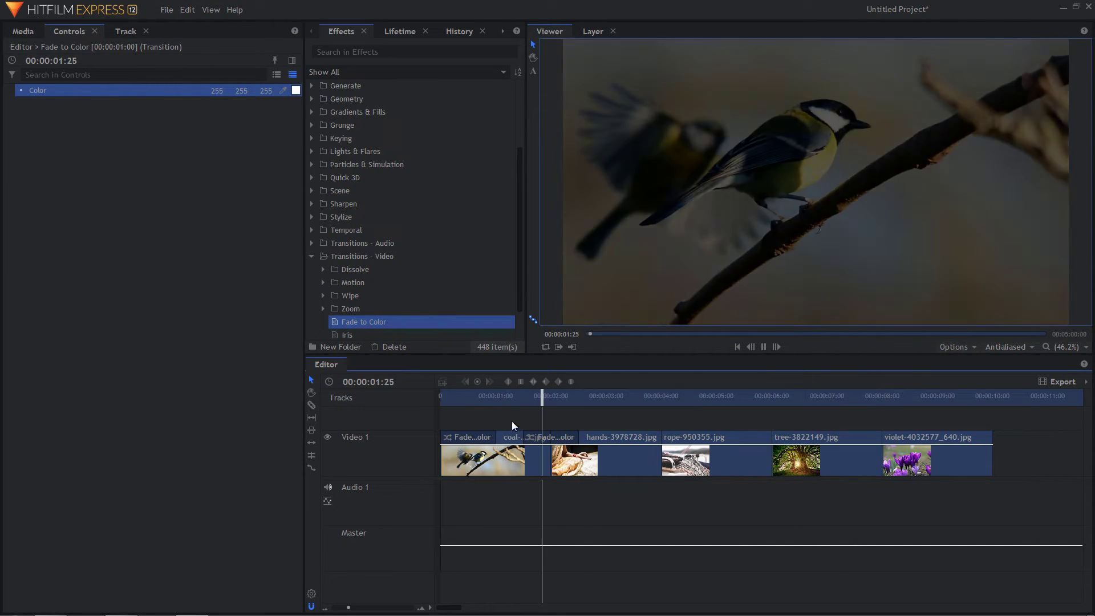
Set the color of the fade between coal-tits and hands to dark red (170, 0, 0), and preview that transition
{"action": "left_click", "coordinate": [539, 403]}
{"action": "left_click", "coordinate": [539, 436]}
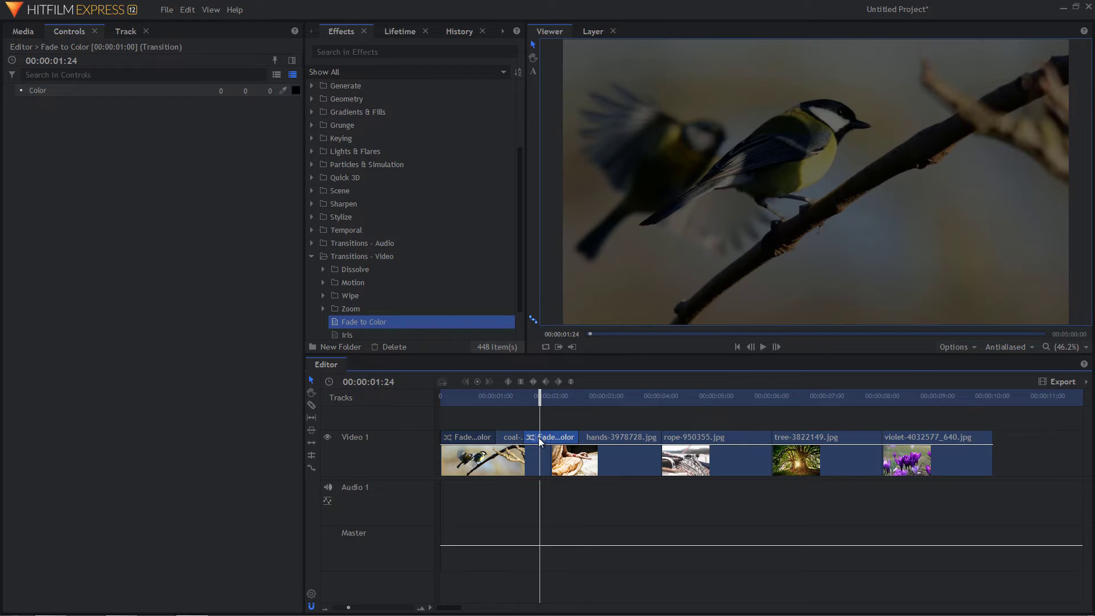
{"action": "left_click", "coordinate": [296, 90]}
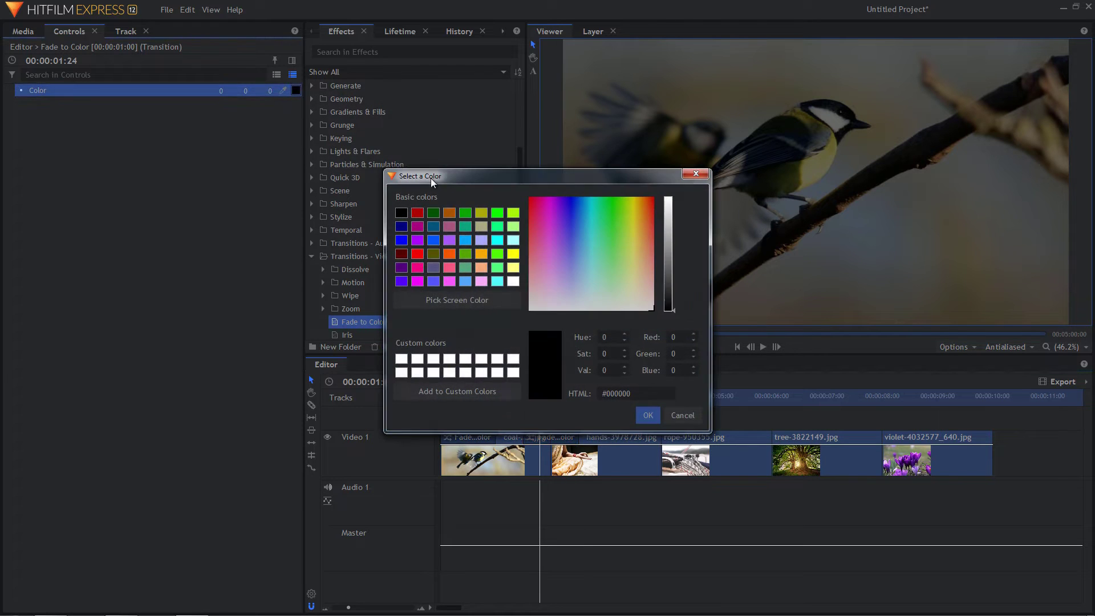
{"action": "left_click", "coordinate": [417, 214]}
{"action": "left_click", "coordinate": [648, 416]}
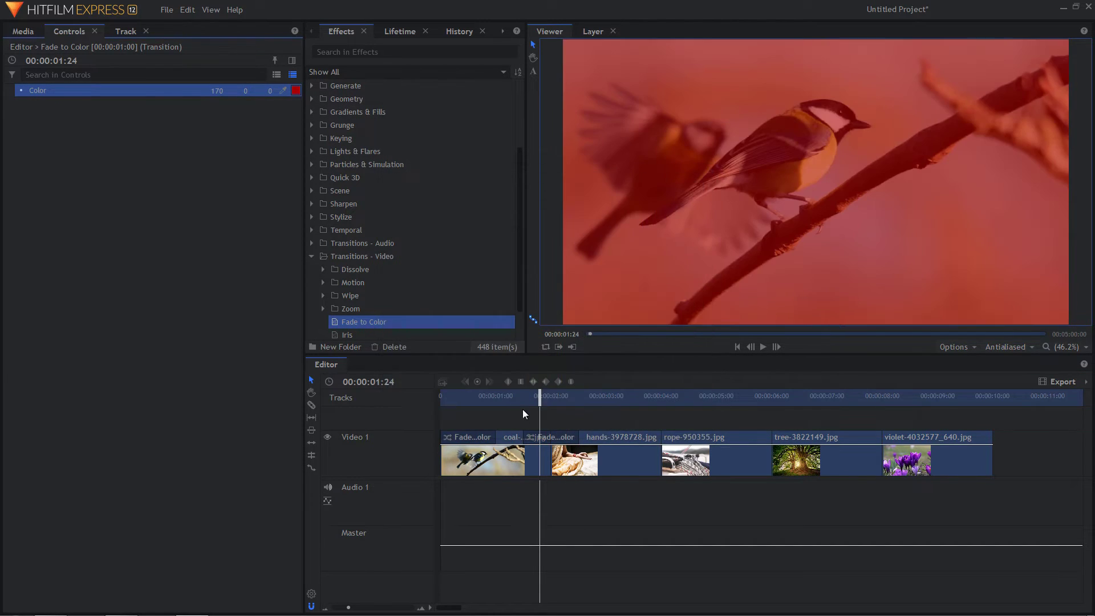
{"action": "left_click", "coordinate": [515, 398]}
{"action": "key", "text": "space"}
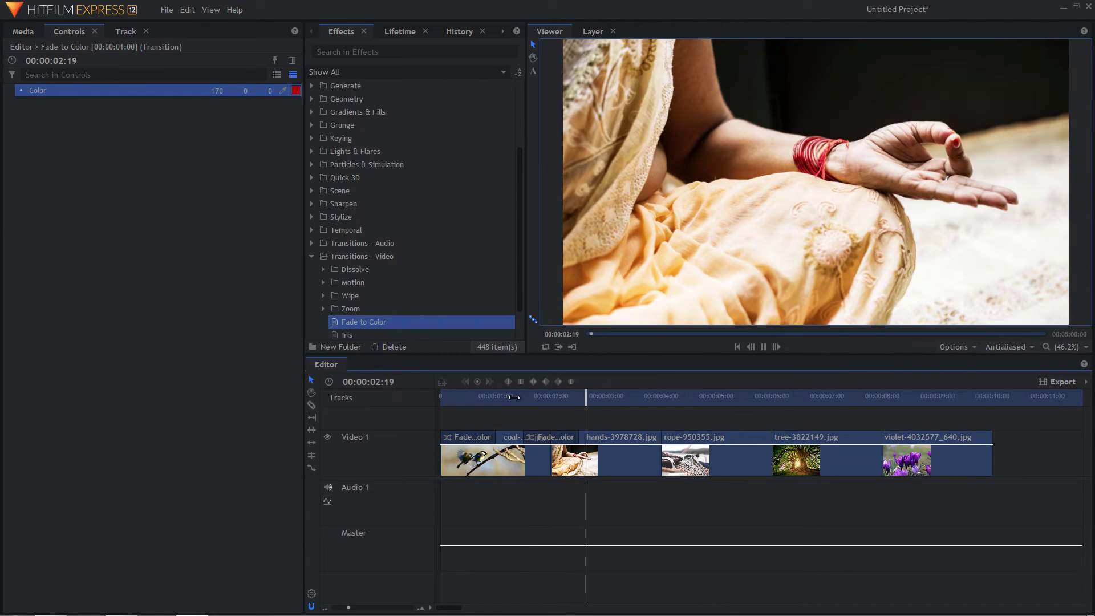
Stop the preview and remove the Fade to Color transitions from the coal-tits/hands cut and from the start of coal-tits
{"action": "key", "text": "space"}
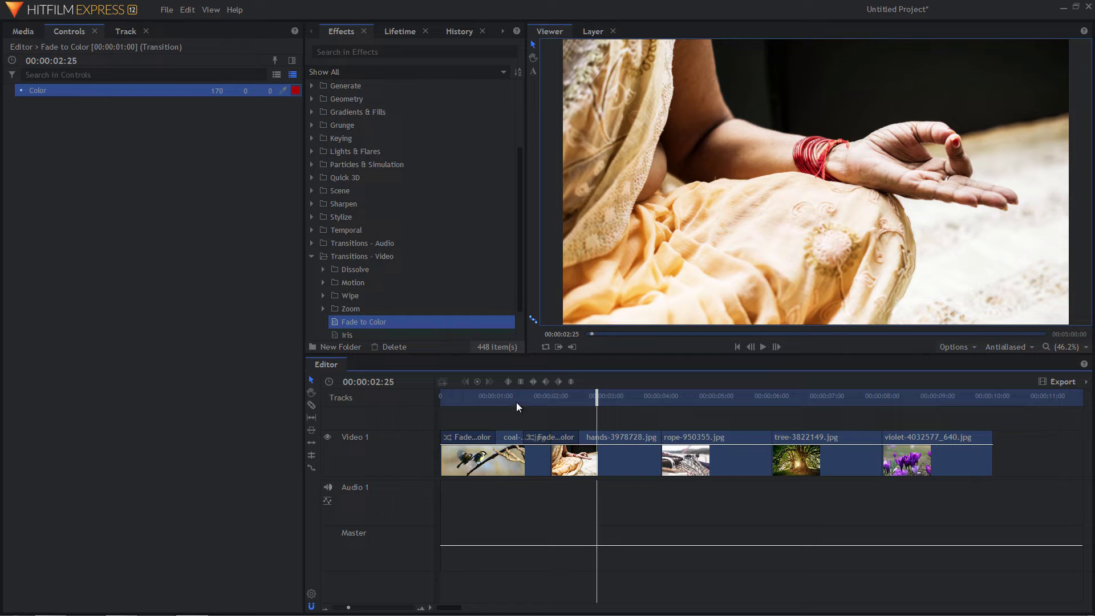
{"action": "left_click", "coordinate": [571, 440]}
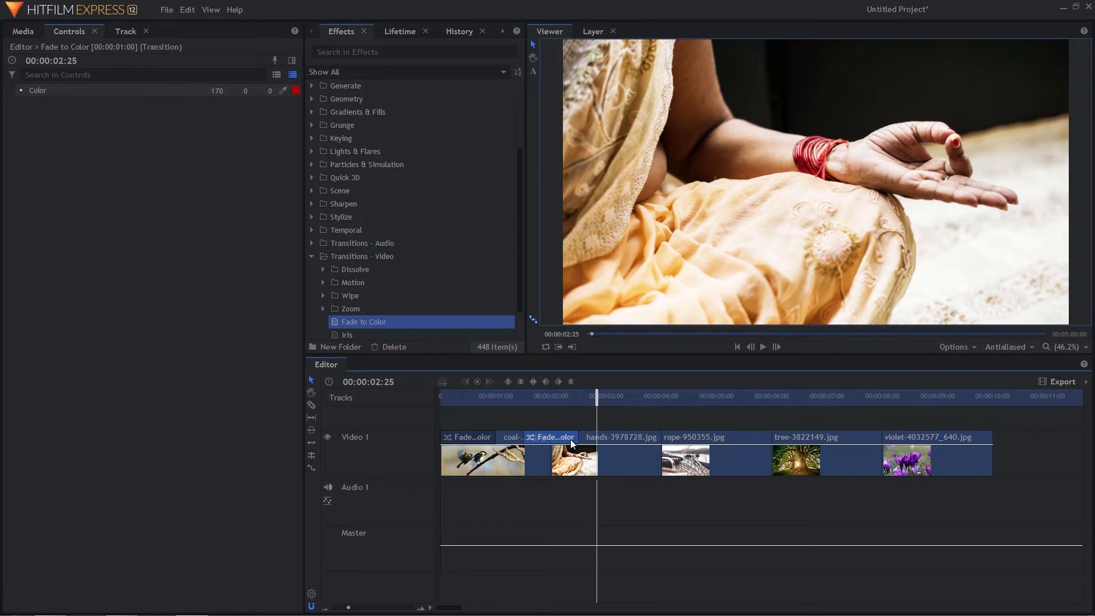
{"action": "key", "text": "Delete"}
{"action": "left_click", "coordinate": [479, 436]}
{"action": "key", "text": "Delete"}
Apply the Iris transition across the coal-tits/hands cut, and preview it by playback and by scrubbing to its middle
{"action": "scroll", "coordinate": [398, 250], "scroll_direction": "down", "scroll_amount": 1}
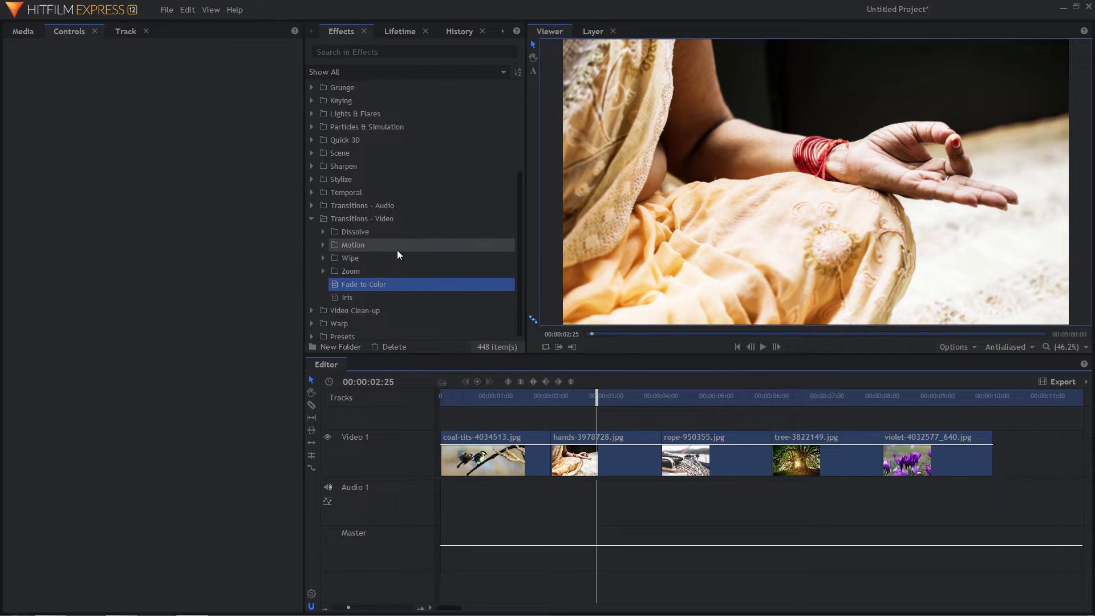
{"action": "left_click", "coordinate": [348, 297]}
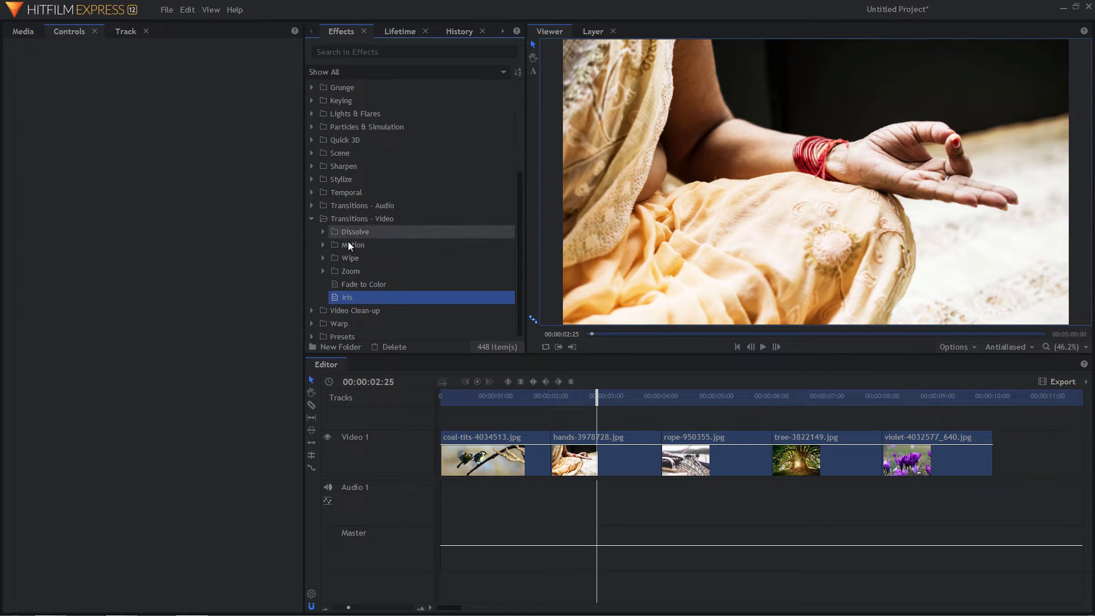
{"action": "left_click_drag", "start_coordinate": [344, 294], "coordinate": [550, 445]}
{"action": "left_click", "coordinate": [519, 399]}
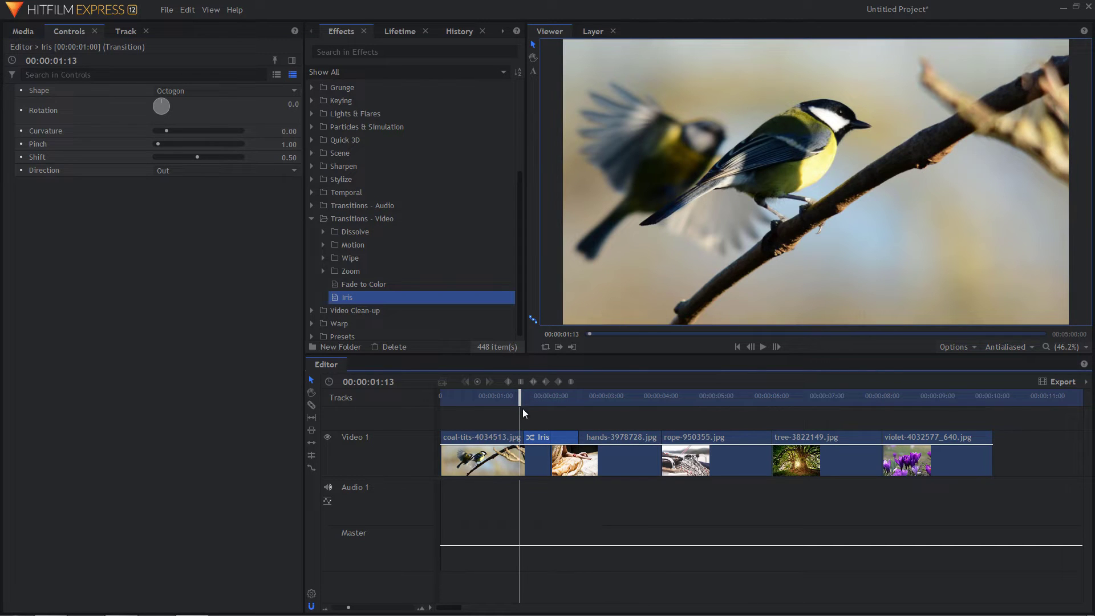
{"action": "key", "text": "space"}
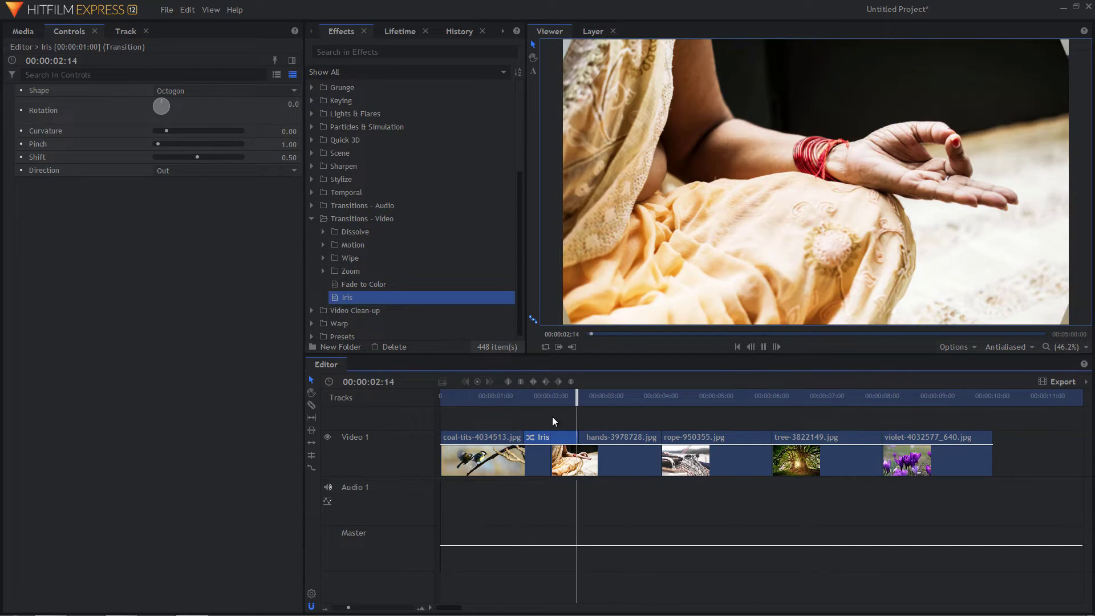
{"action": "left_click", "coordinate": [530, 395]}
{"action": "left_click_drag", "start_coordinate": [529, 395], "coordinate": [551, 405]}
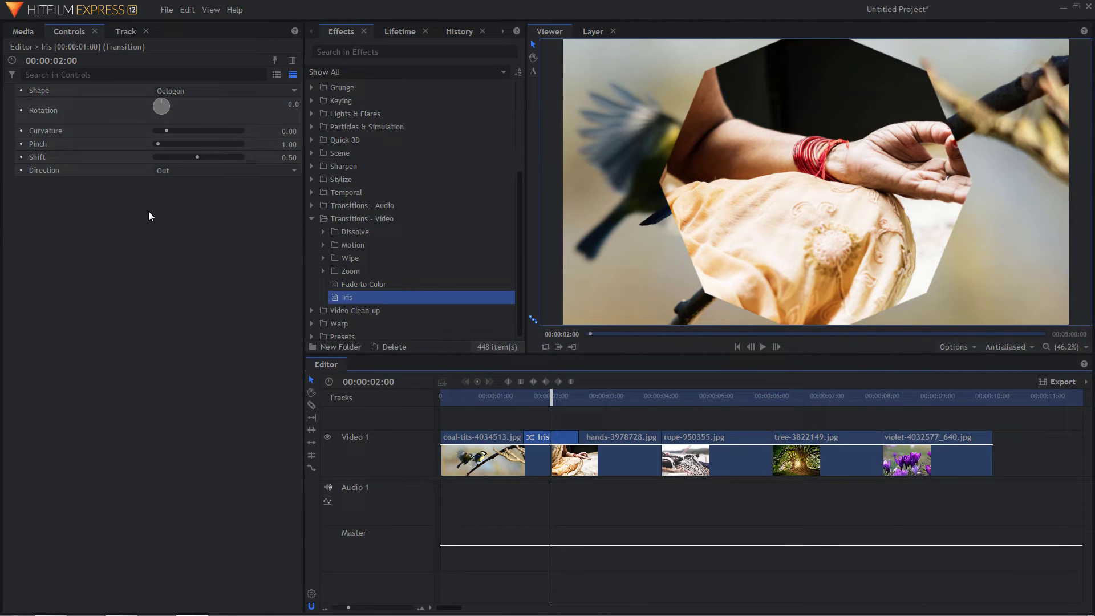
Try the In direction for the Iris transition with a preview, and return the direction to Out
{"action": "left_click", "coordinate": [187, 171]}
{"action": "left_click", "coordinate": [185, 184]}
{"action": "left_click_drag", "start_coordinate": [516, 396], "coordinate": [512, 396]}
{"action": "key", "text": "space"}
{"action": "key", "text": "space"}
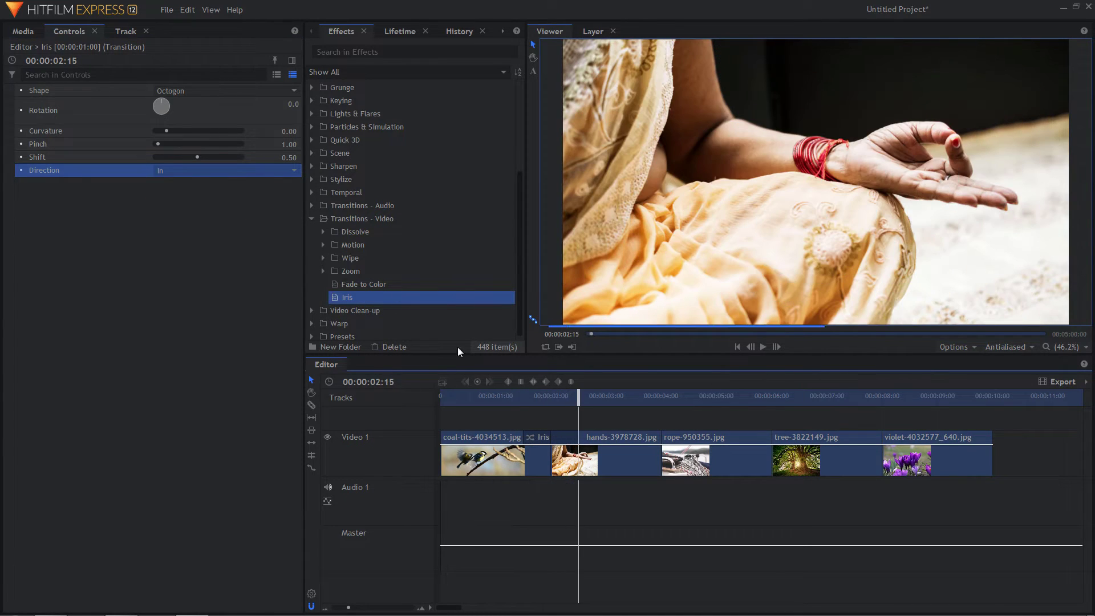
{"action": "left_click", "coordinate": [182, 170]}
{"action": "left_click", "coordinate": [183, 201]}
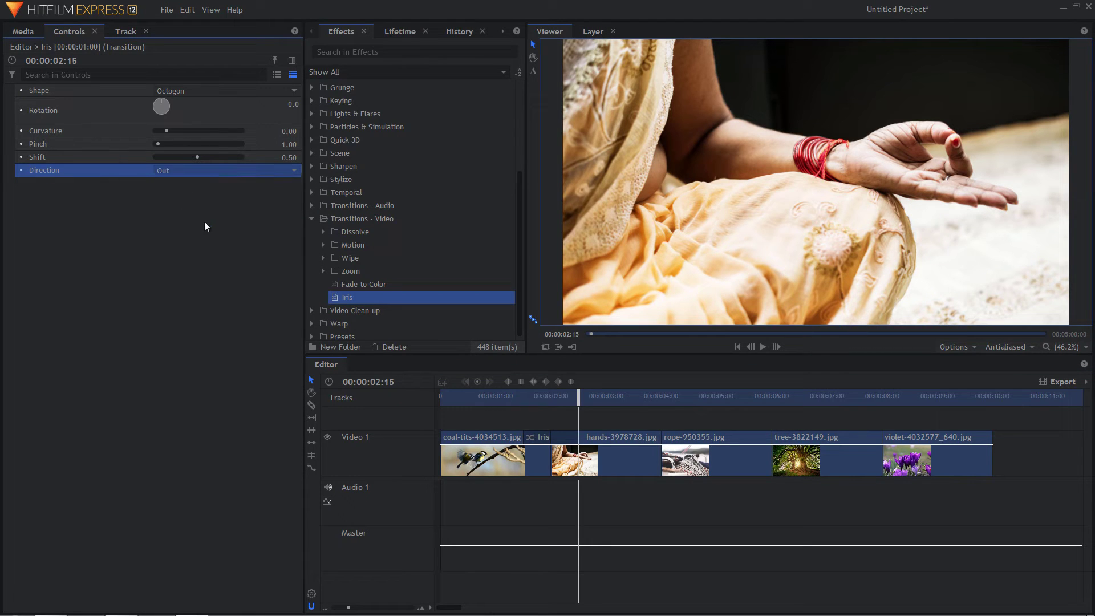
Set the Iris transition's shape to Triangle and preview it across the cut
{"action": "left_click", "coordinate": [200, 91]}
{"action": "left_click", "coordinate": [171, 105]}
{"action": "left_click", "coordinate": [516, 397]}
{"action": "key", "text": "space"}
{"action": "key", "text": "space"}
Change the Iris transition's shape to Pentagon and play it back
{"action": "left_click", "coordinate": [187, 91]}
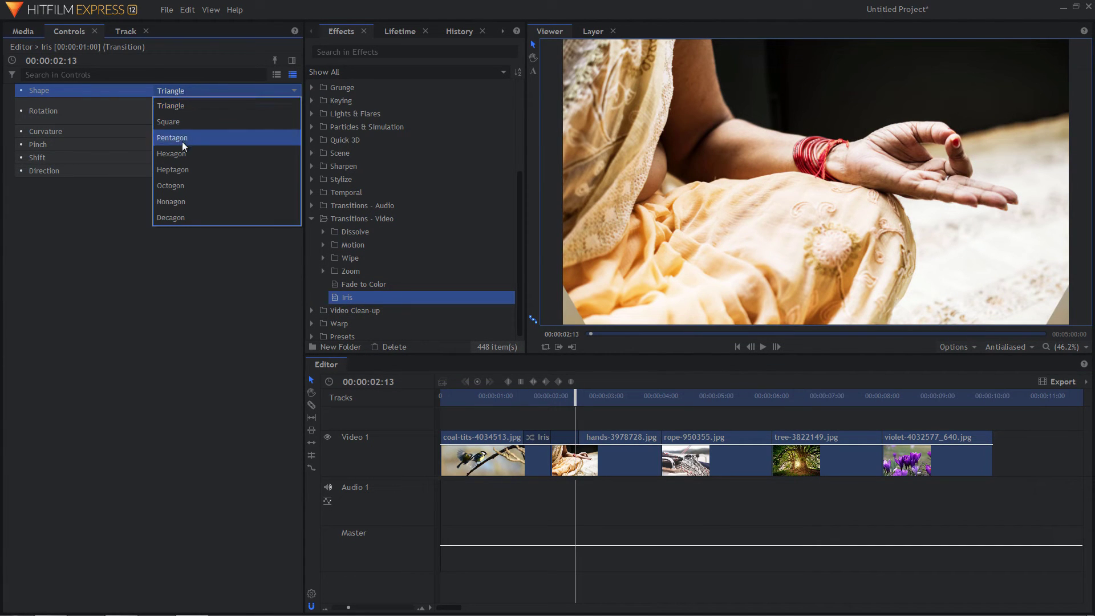
{"action": "left_click", "coordinate": [183, 140]}
{"action": "left_click", "coordinate": [514, 393]}
{"action": "key", "text": "space"}
{"action": "key", "text": "space"}
Switch the Iris transition's shape to Square and preview the result
{"action": "left_click", "coordinate": [205, 95]}
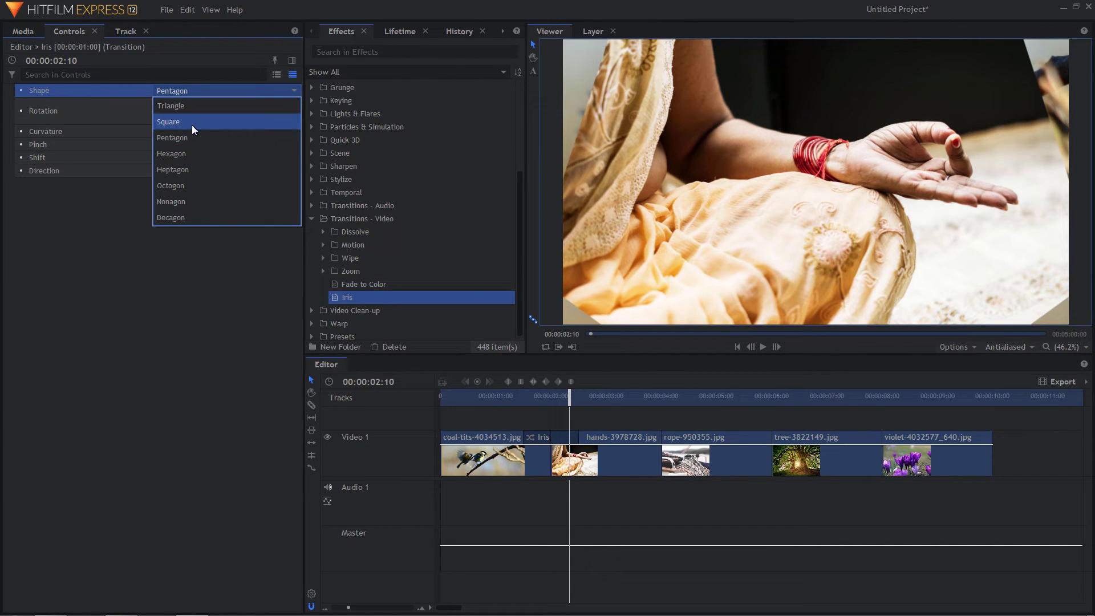
{"action": "left_click", "coordinate": [192, 122]}
{"action": "left_click", "coordinate": [524, 396]}
{"action": "key", "text": "space"}
Try the Hexagon shape with a curvature of 0.12 on the Iris transition, and remove the transition from the cut
{"action": "left_click", "coordinate": [214, 89]}
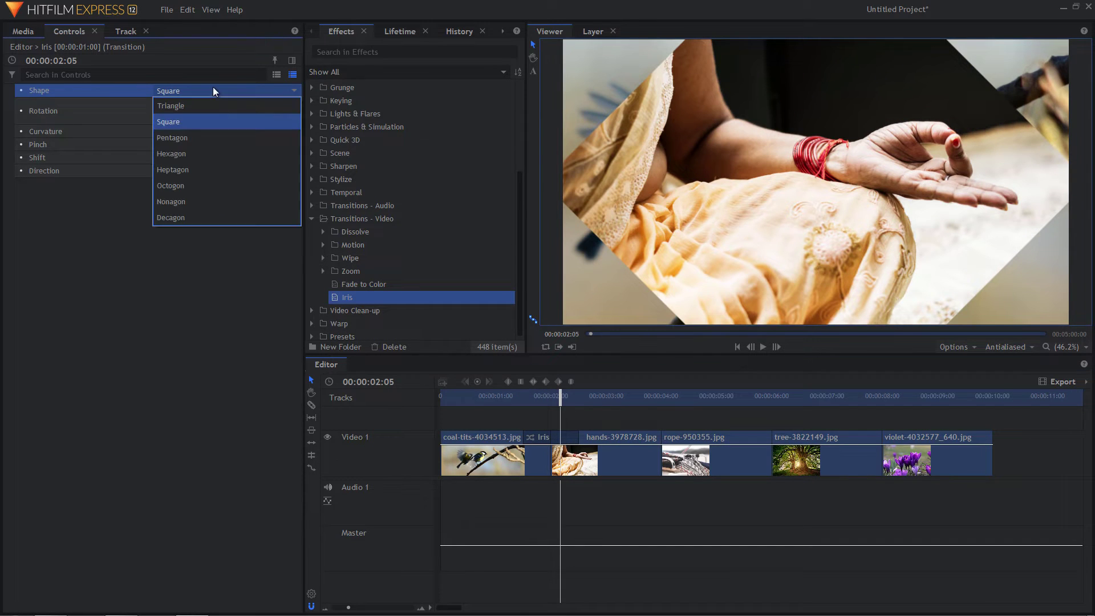
{"action": "left_click", "coordinate": [205, 155]}
{"action": "left_click_drag", "start_coordinate": [169, 132], "coordinate": [165, 133]}
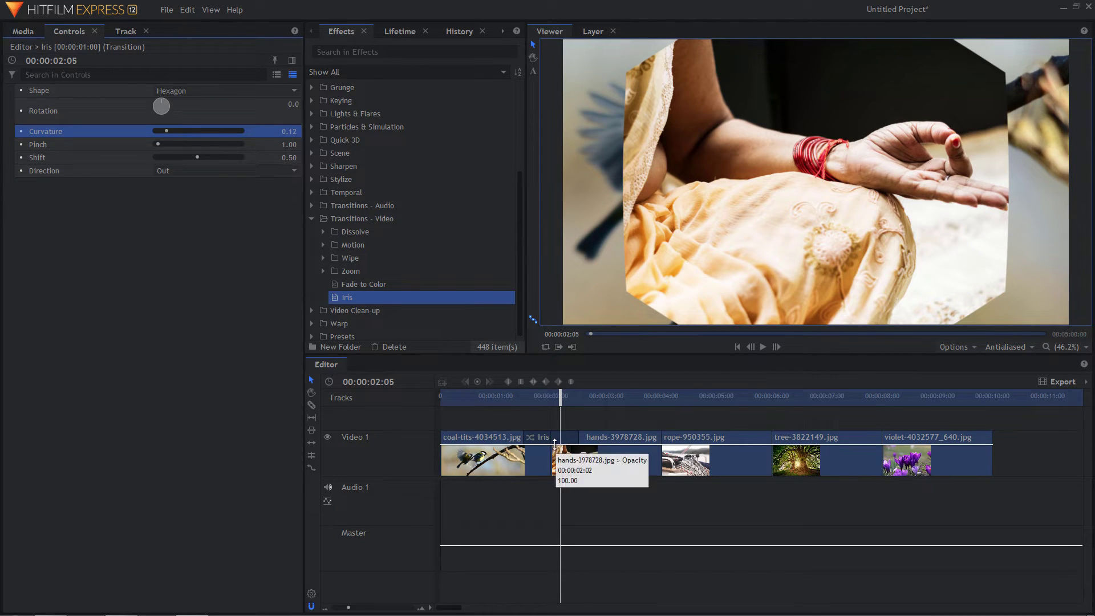
{"action": "left_click", "coordinate": [535, 439]}
{"action": "key", "text": "Delete"}
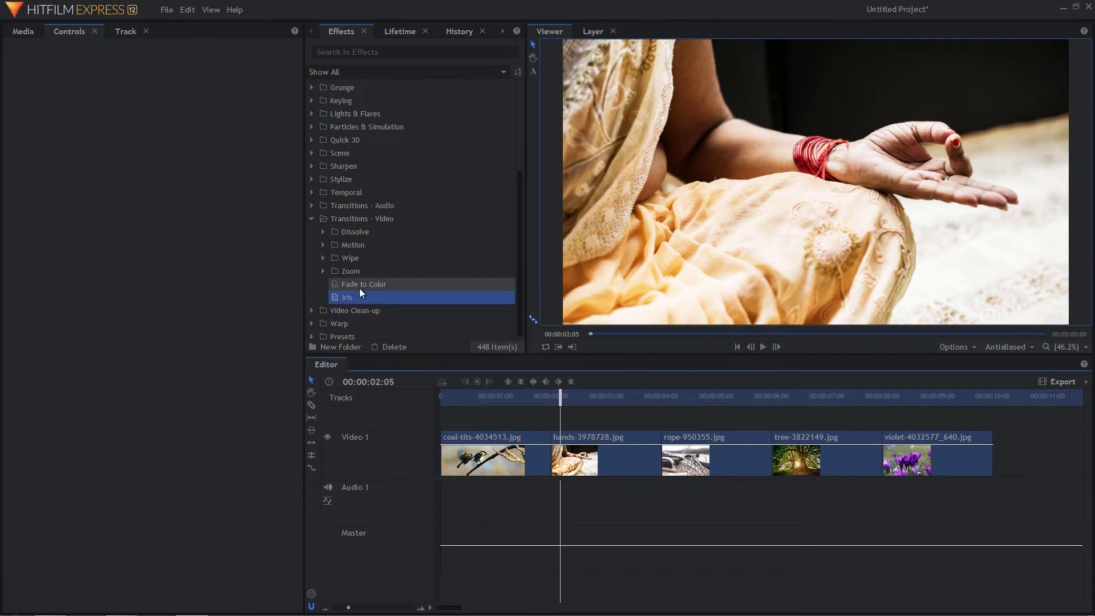
Try the Cross Dissolve transition on the coal-tits/hands cut, preview it, and remove it
{"action": "left_click", "coordinate": [323, 231]}
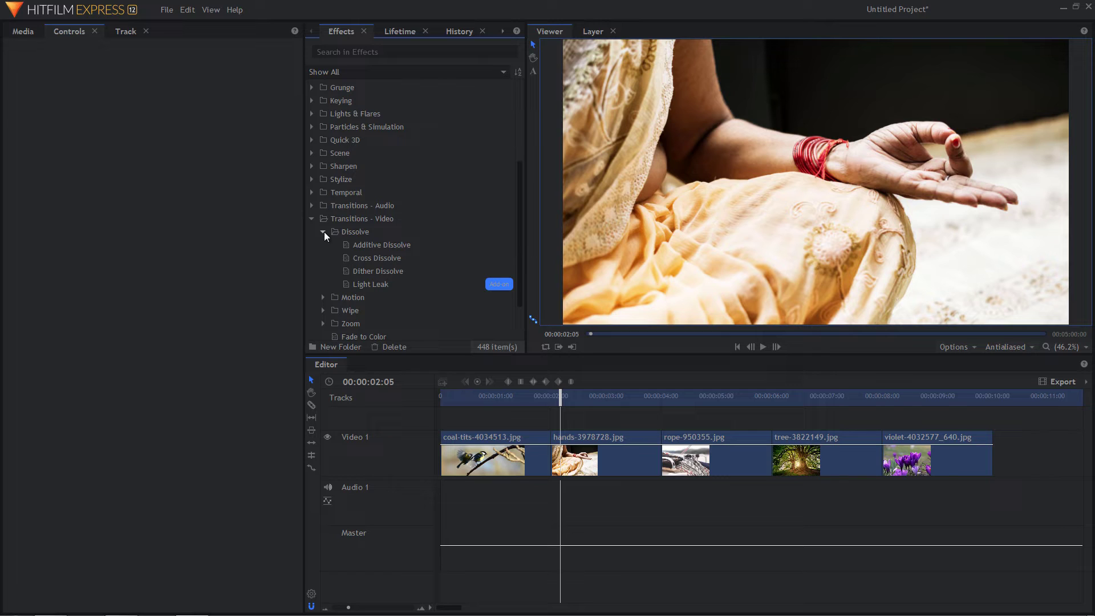
{"action": "left_click", "coordinate": [374, 258]}
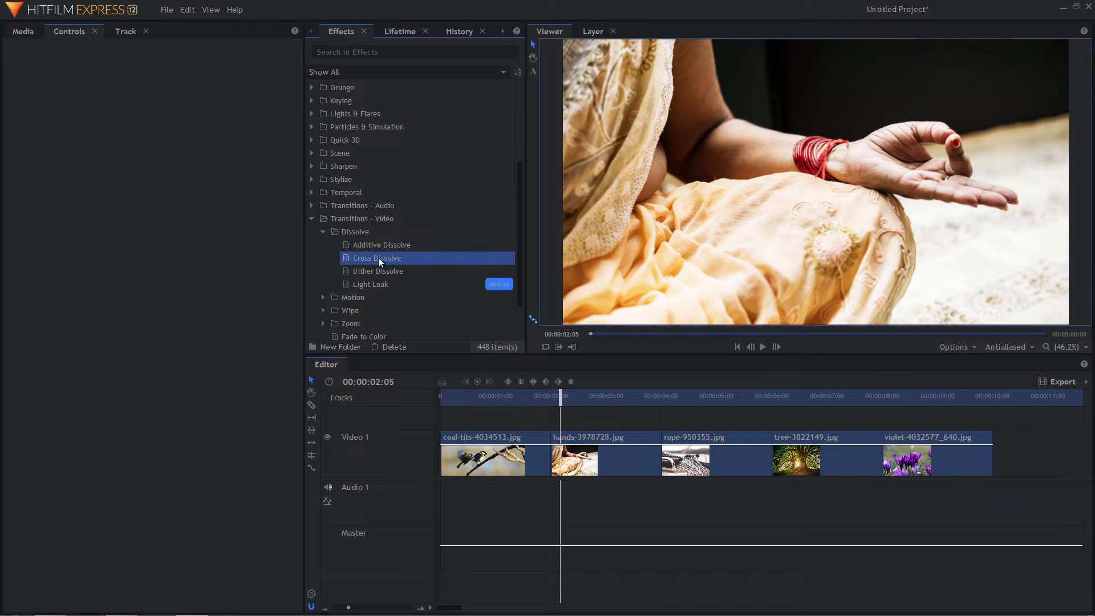
{"action": "left_click_drag", "start_coordinate": [378, 258], "coordinate": [551, 439]}
{"action": "left_click", "coordinate": [510, 398]}
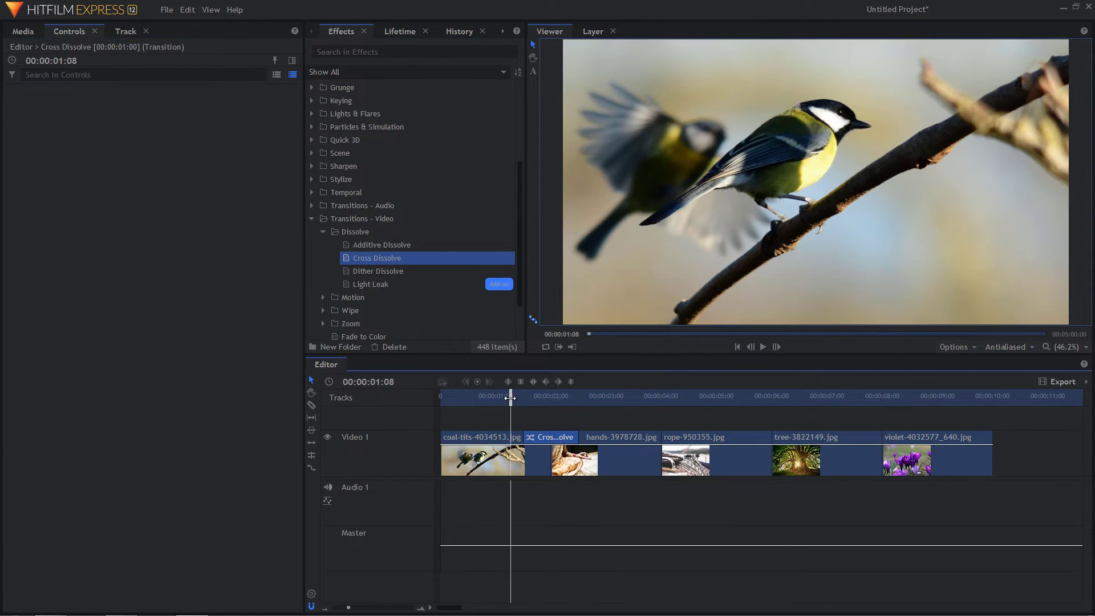
{"action": "left_click", "coordinate": [492, 399]}
{"action": "key", "text": "space"}
{"action": "key", "text": "space"}
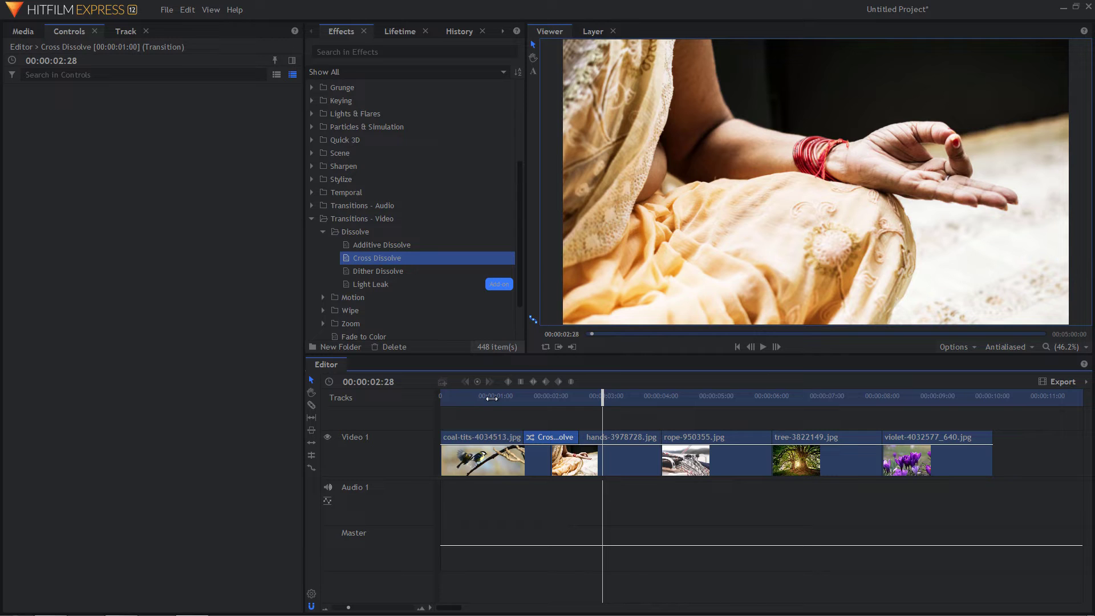
{"action": "key", "text": "Delete"}
Try the Additive Dissolve transition between coal-tits and hands, play it back, and remove it
{"action": "left_click_drag", "start_coordinate": [390, 244], "coordinate": [551, 451]}
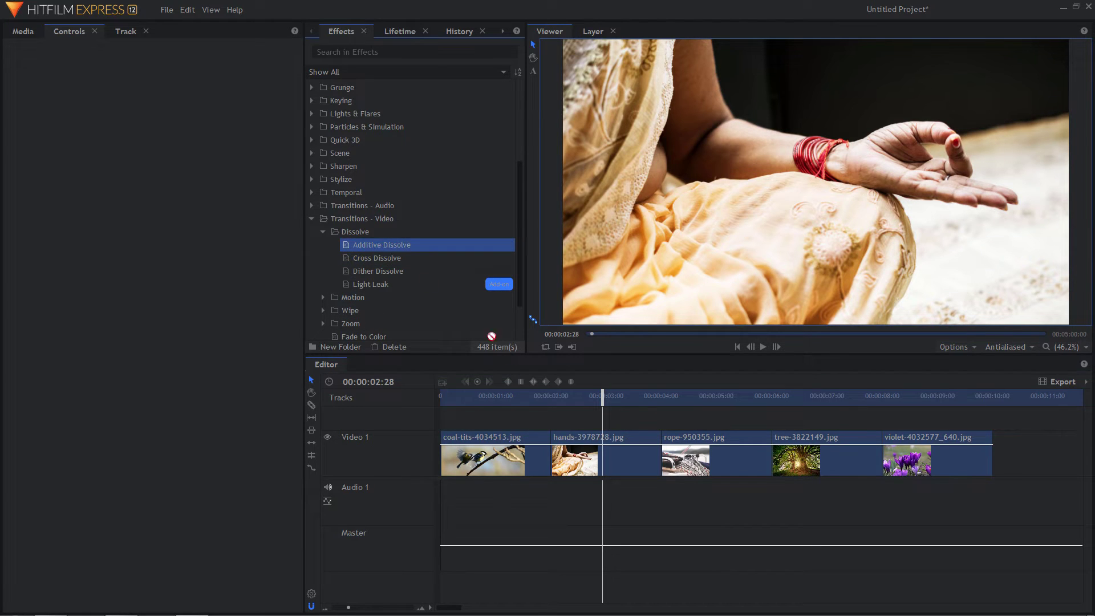
{"action": "left_click", "coordinate": [517, 397]}
{"action": "key", "text": "space"}
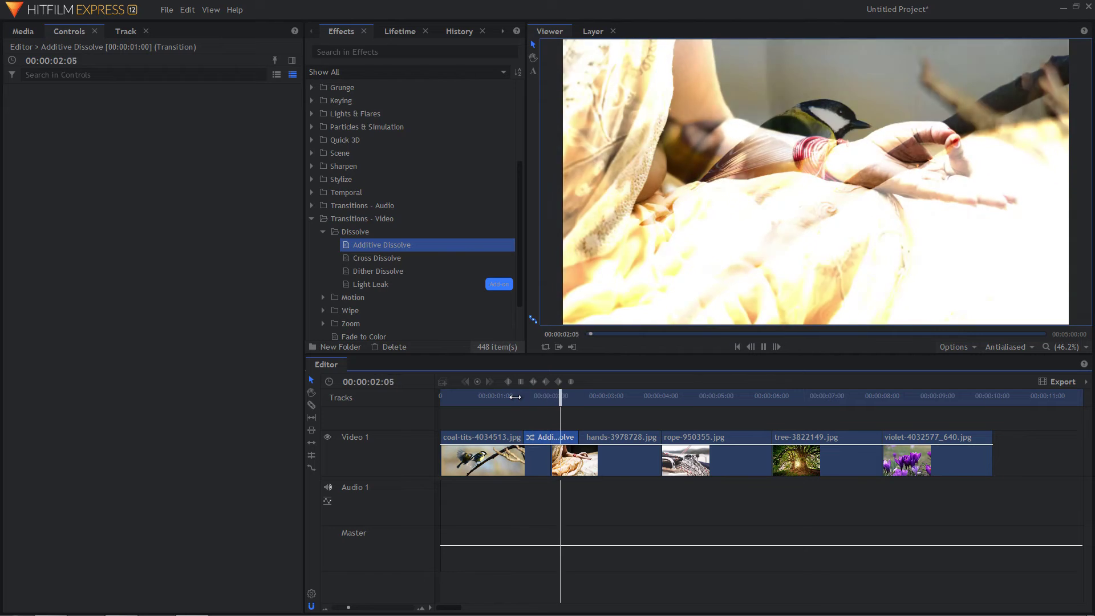
{"action": "key", "text": "Delete"}
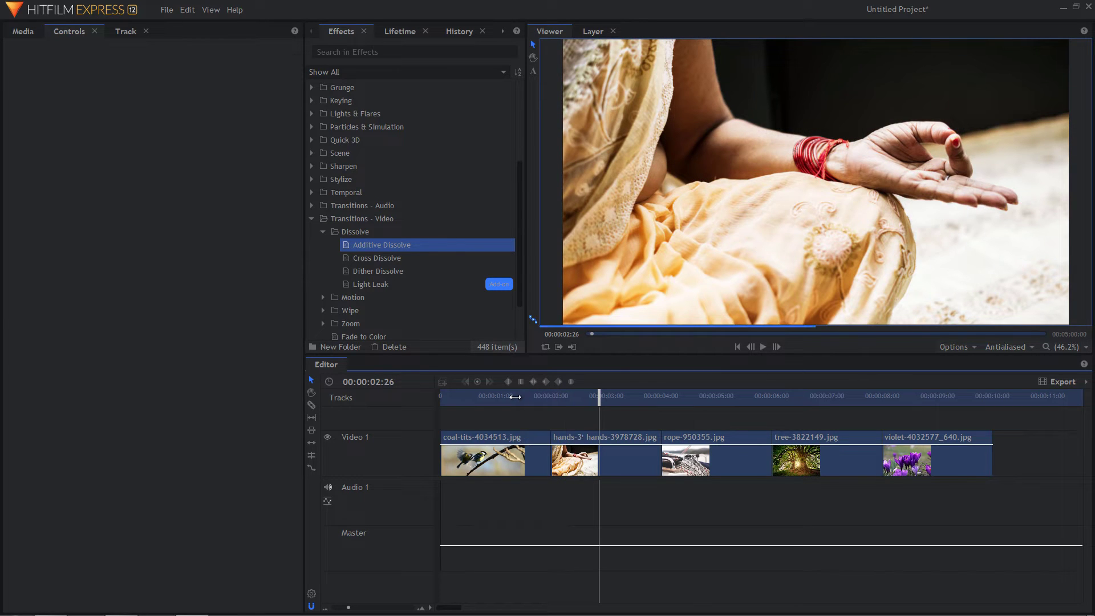
Try the Dither Dissolve transition on the coal-tits/hands cut, preview it twice, and remove it
{"action": "left_click", "coordinate": [373, 271]}
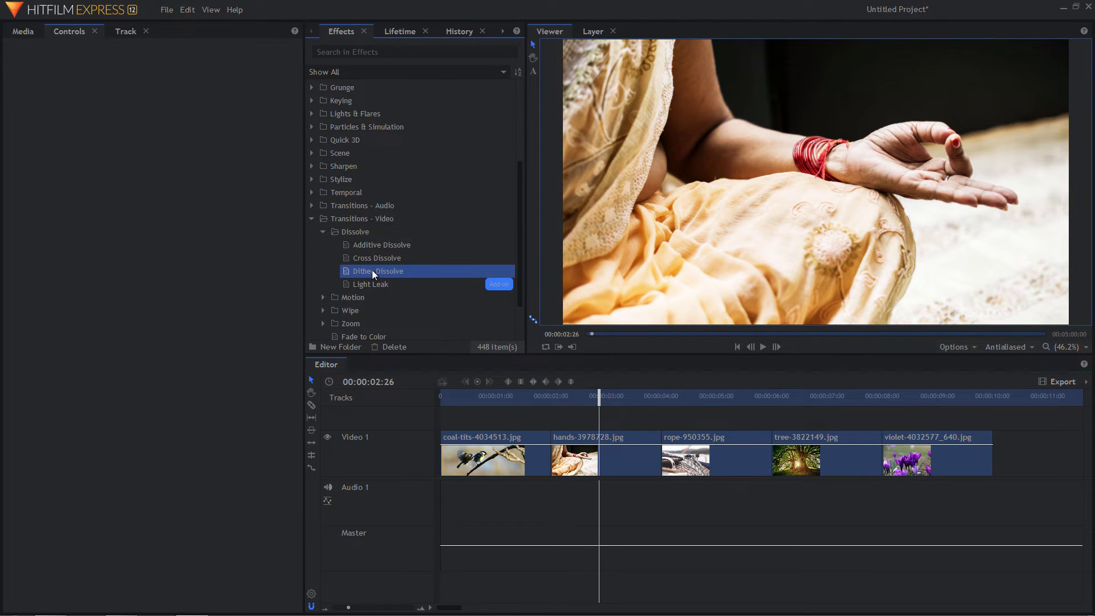
{"action": "left_click_drag", "start_coordinate": [373, 272], "coordinate": [552, 438]}
{"action": "left_click", "coordinate": [511, 397]}
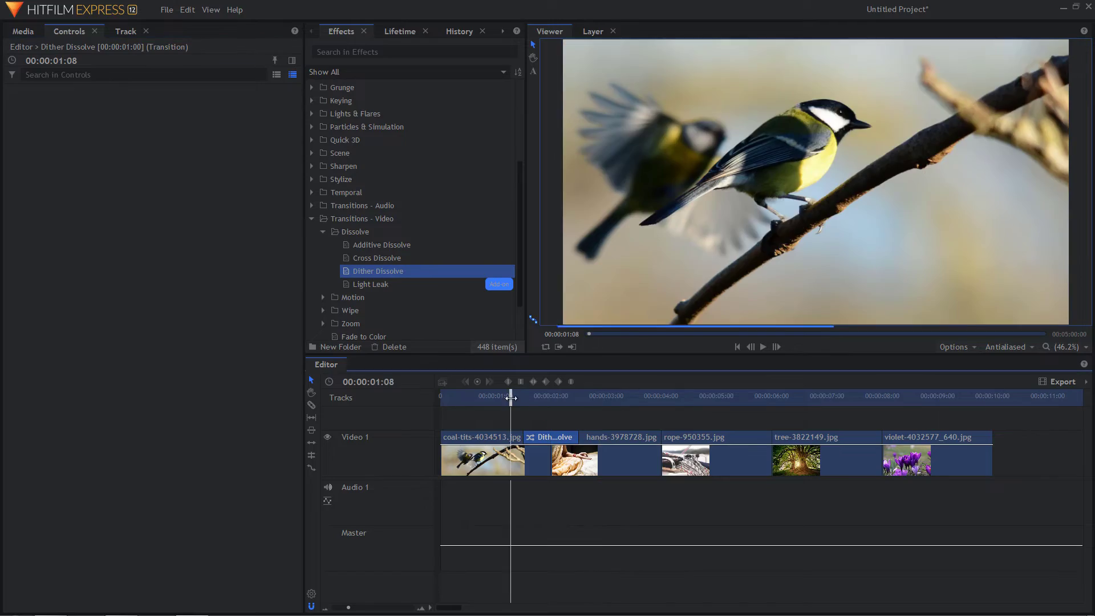
{"action": "key", "text": "space"}
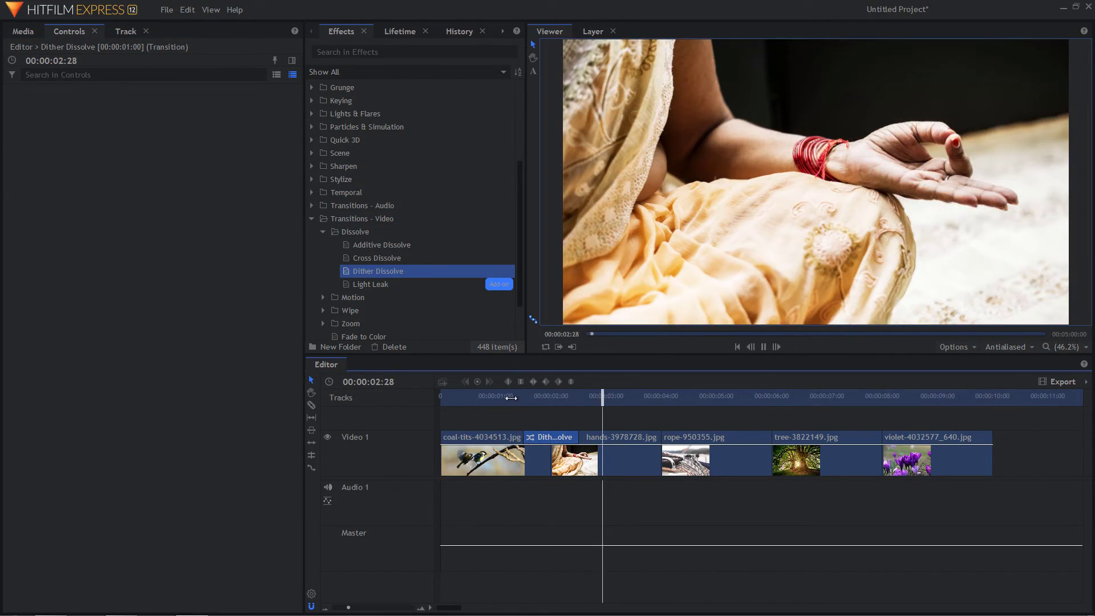
{"action": "left_click", "coordinate": [512, 398]}
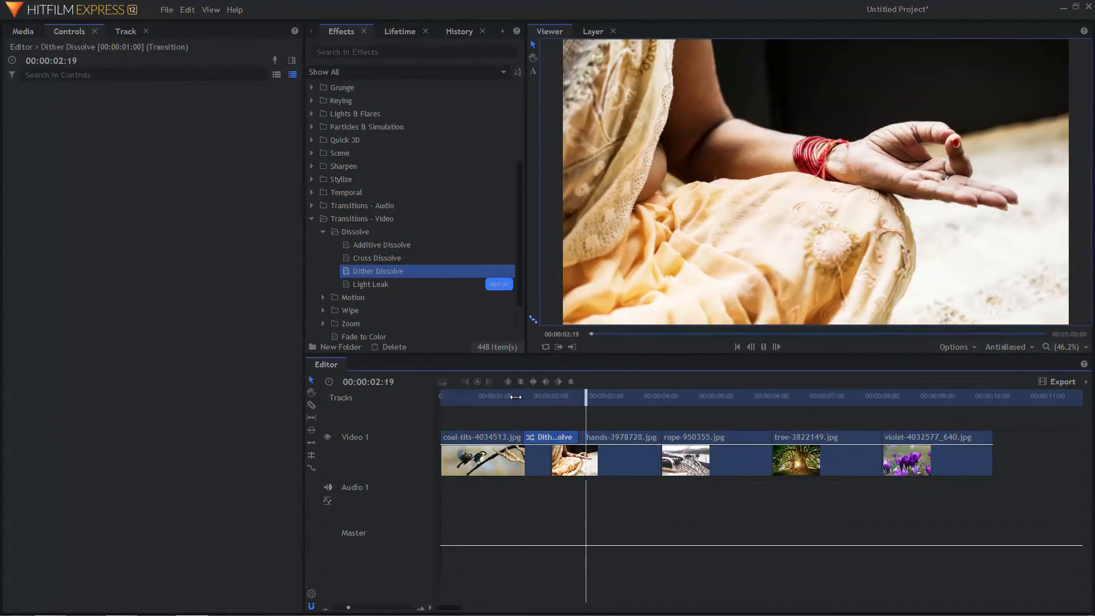
{"action": "key", "text": "space"}
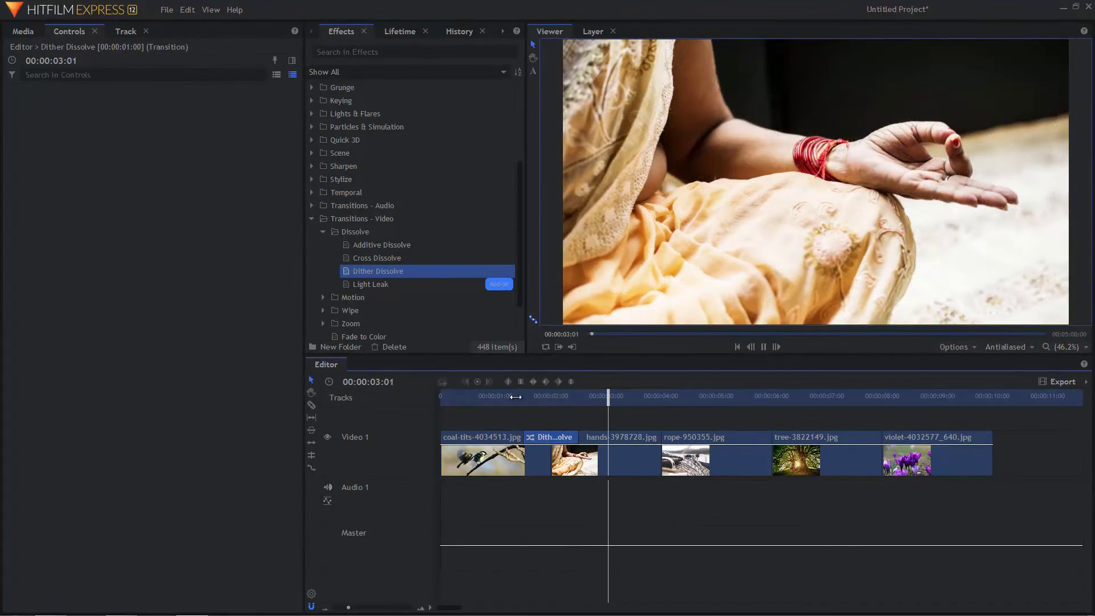
{"action": "key", "text": "Delete"}
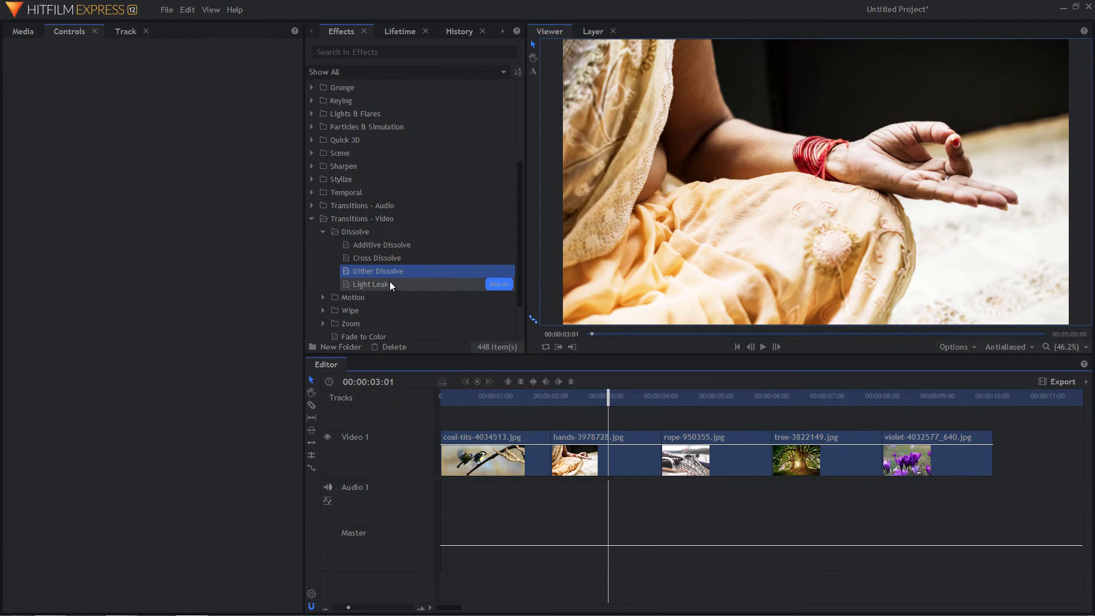
Try the Light Leak transition on the coal-tits/hands cut, scrub and play through it, and remove it
{"action": "left_click", "coordinate": [381, 284]}
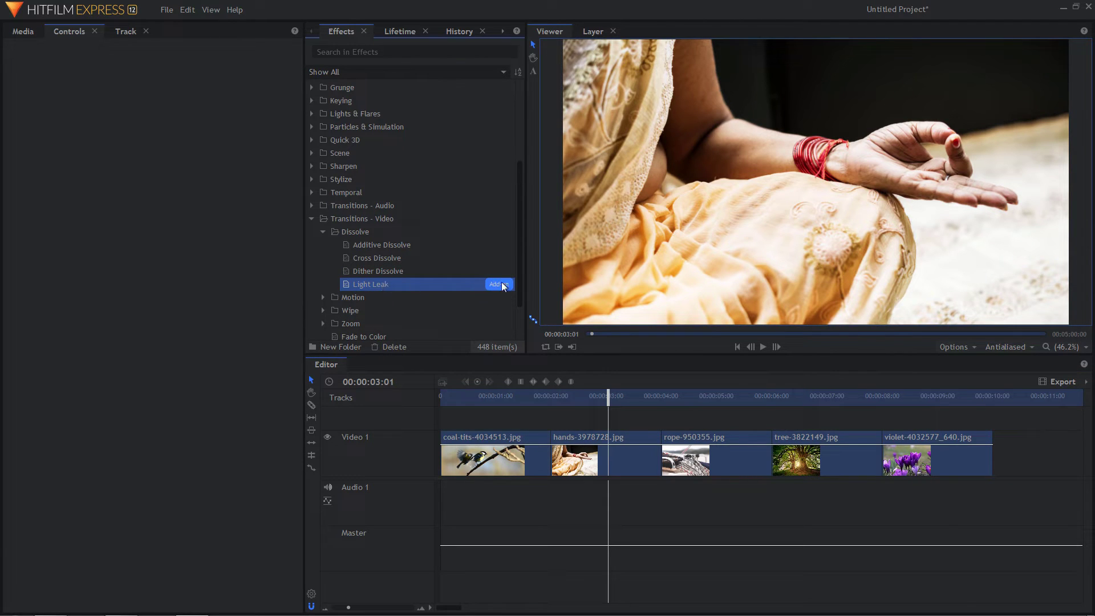
{"action": "left_click_drag", "start_coordinate": [395, 284], "coordinate": [550, 437]}
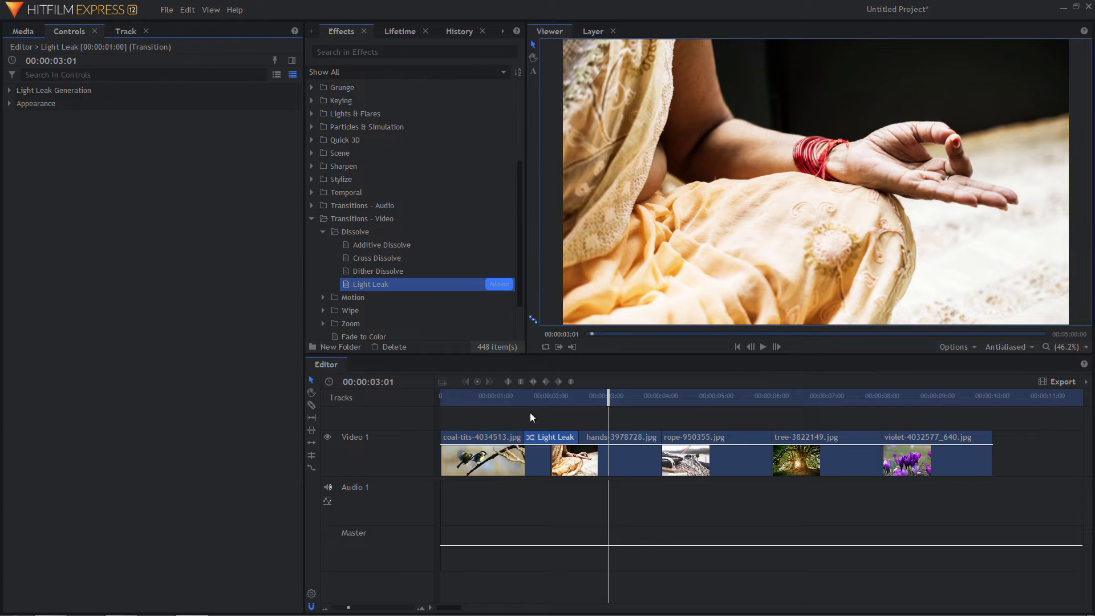
{"action": "left_click", "coordinate": [514, 397]}
{"action": "left_click_drag", "start_coordinate": [514, 397], "coordinate": [549, 398]}
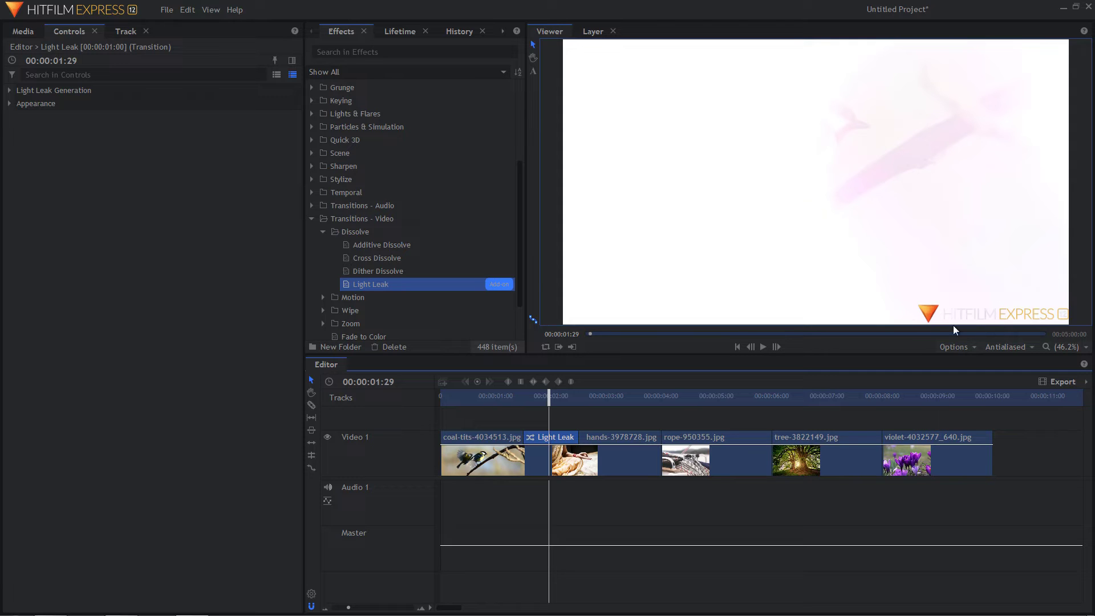
{"action": "left_click", "coordinate": [519, 398]}
{"action": "key", "text": "space"}
{"action": "key", "text": "space"}
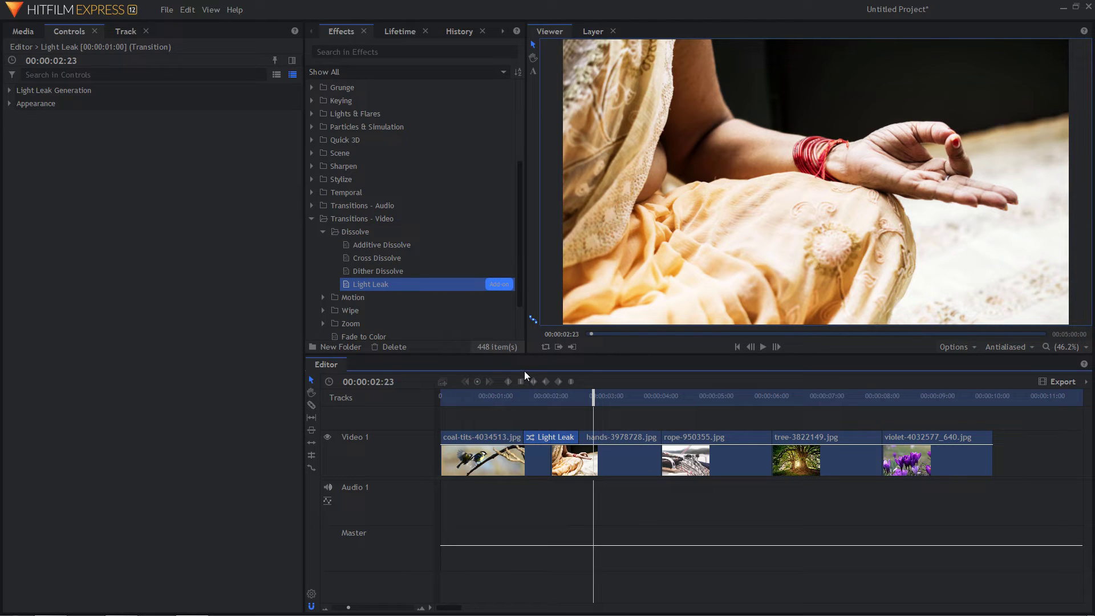
{"action": "key", "text": "Delete"}
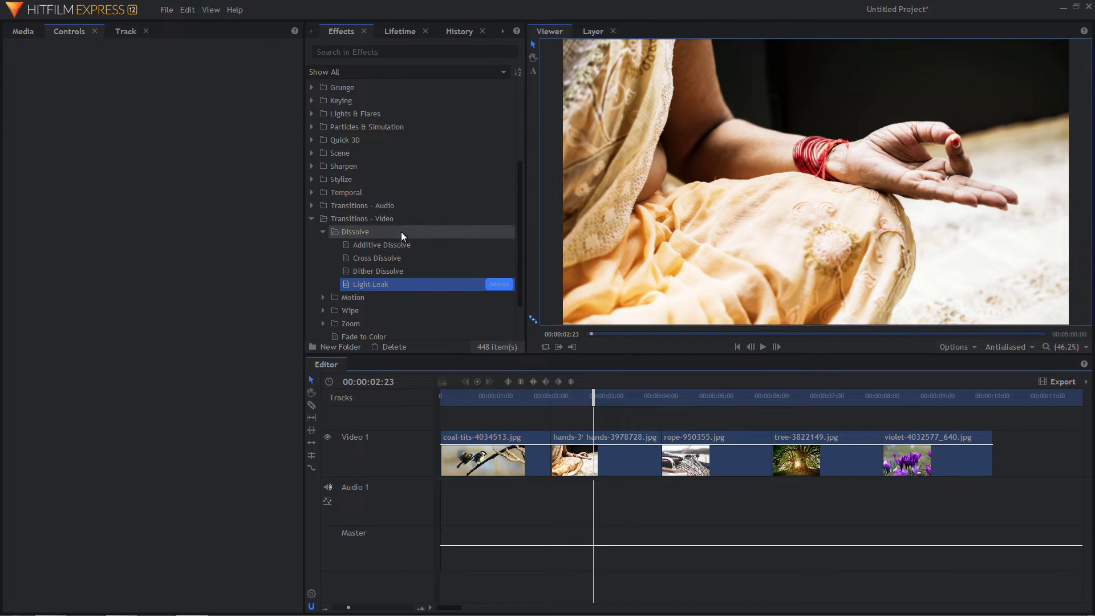
Try the Push transition on the cut between coal-tits and hands and play it back
{"action": "scroll", "coordinate": [397, 262], "scroll_direction": "down", "scroll_amount": 1}
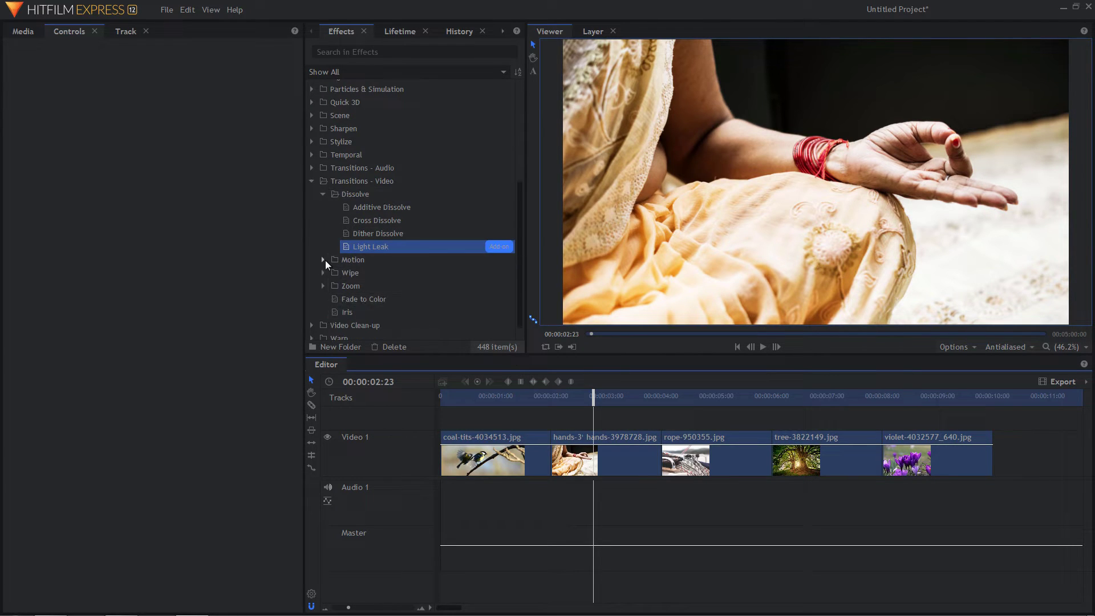
{"action": "left_click", "coordinate": [324, 260]}
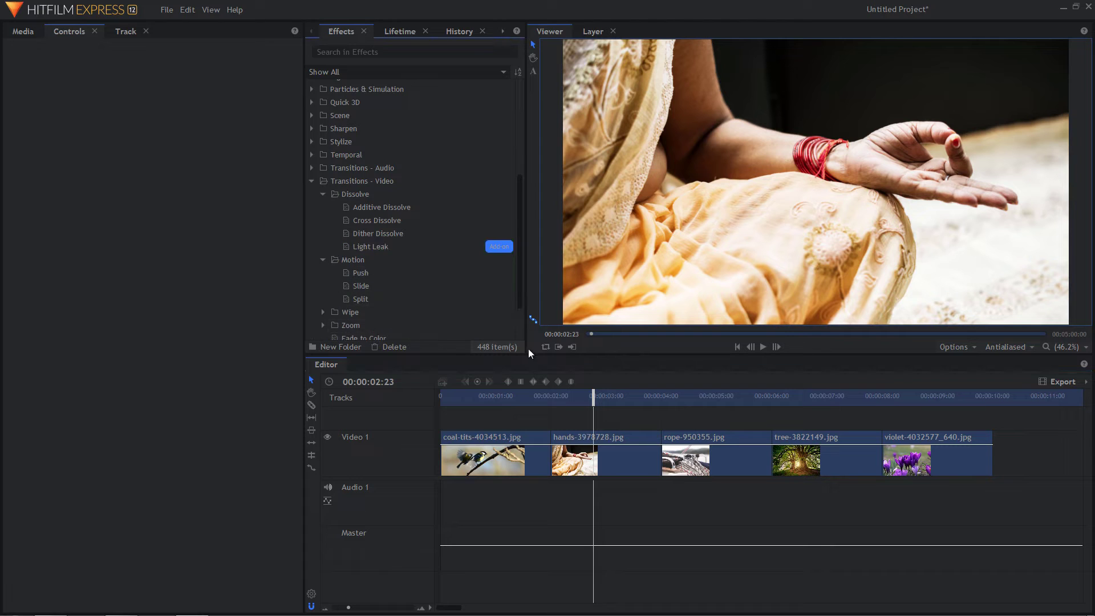
{"action": "left_click", "coordinate": [365, 274]}
{"action": "left_click_drag", "start_coordinate": [360, 273], "coordinate": [551, 450]}
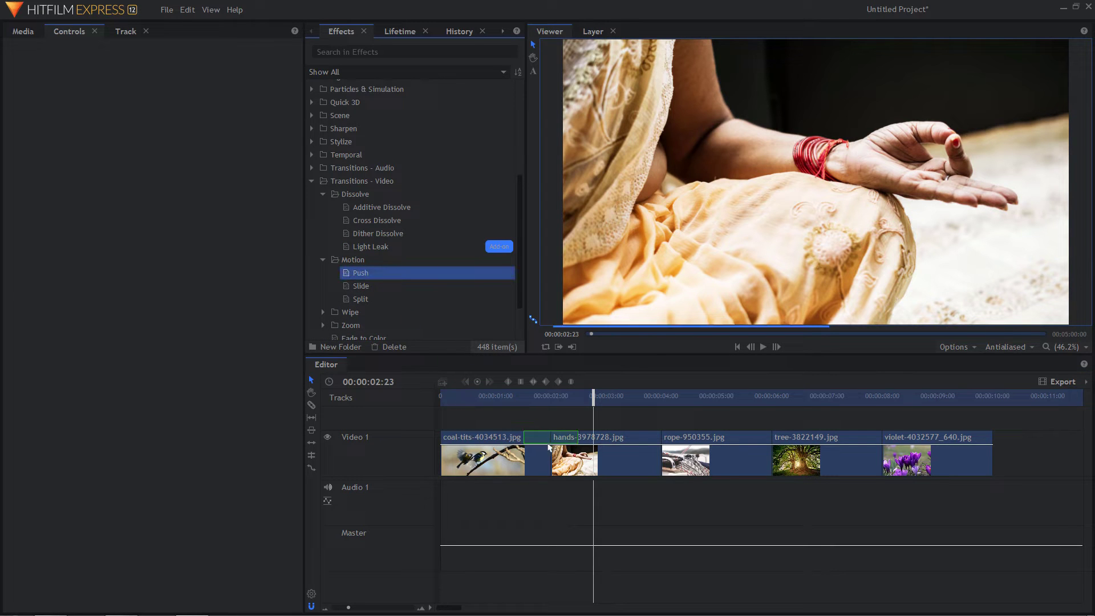
{"action": "left_click", "coordinate": [509, 396]}
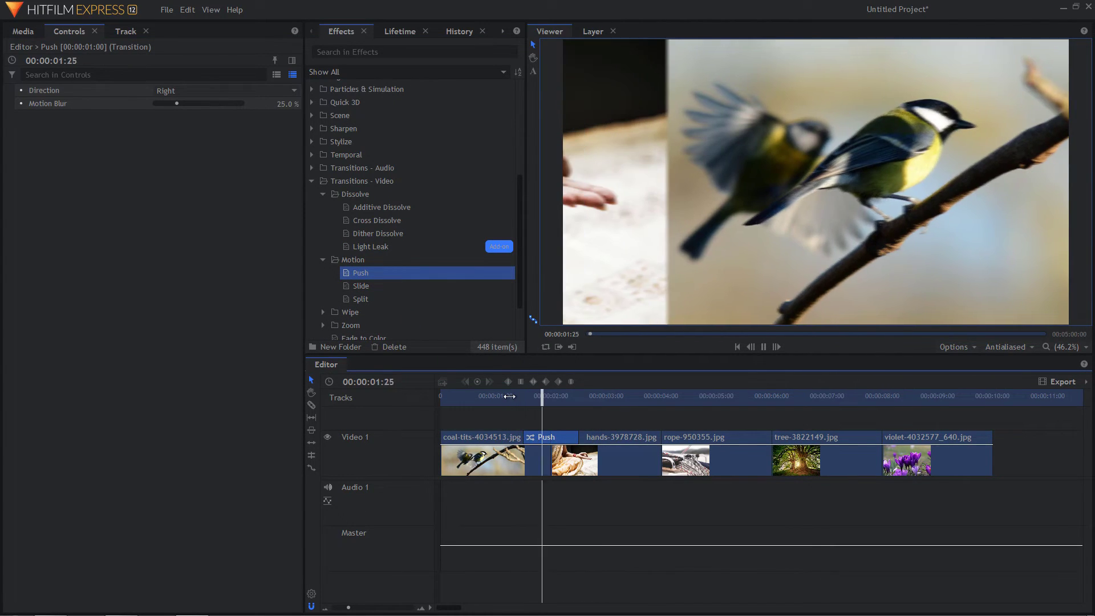
{"action": "key", "text": "space"}
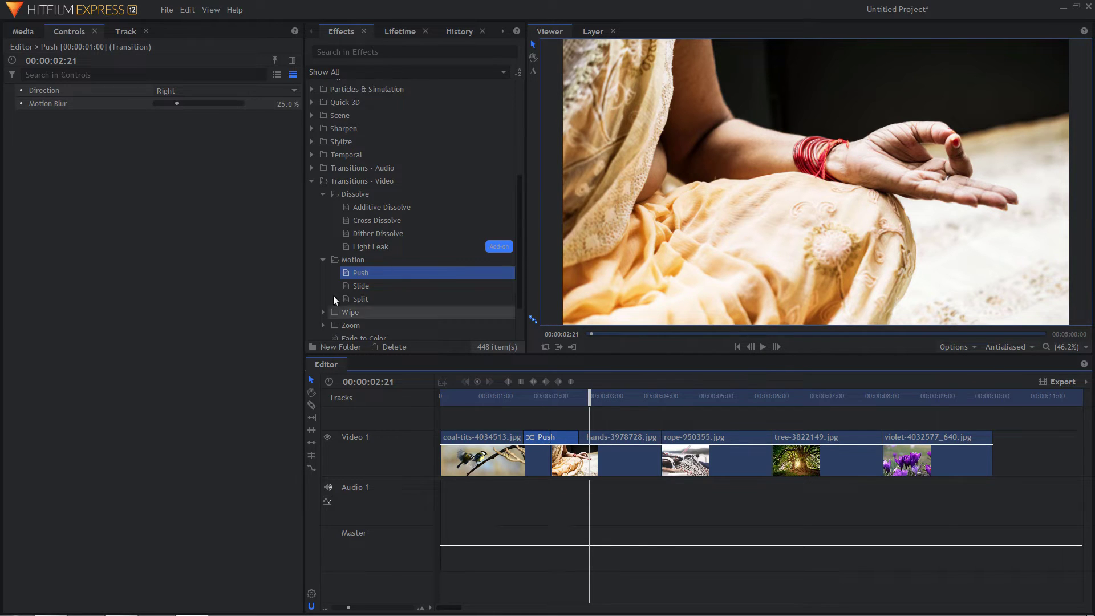
Set the Push transition's direction to Left and scrub through it
{"action": "left_click", "coordinate": [179, 91]}
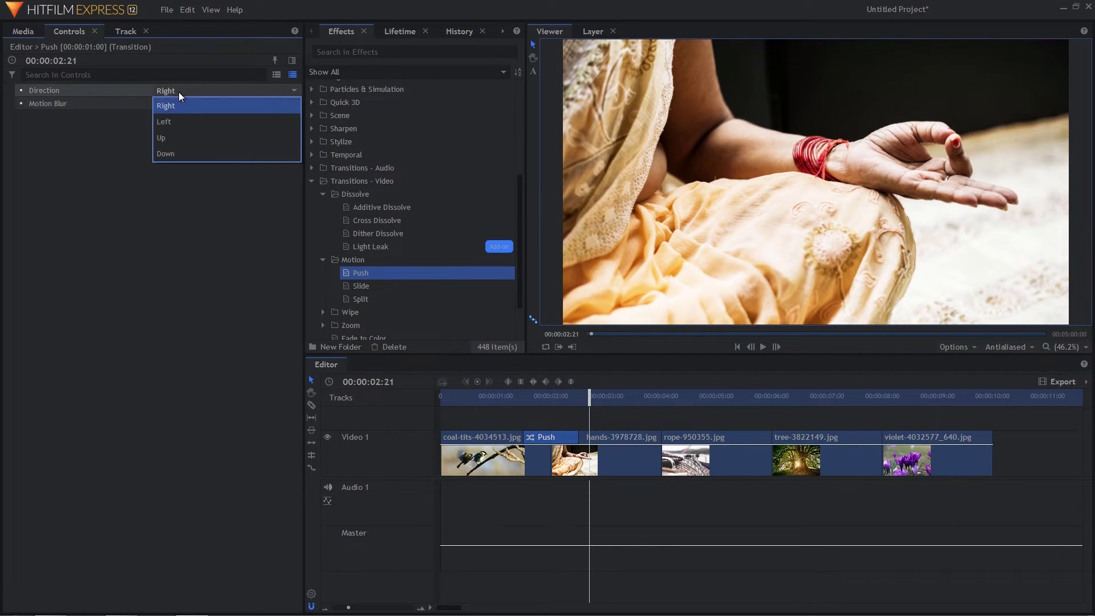
{"action": "left_click", "coordinate": [179, 121]}
{"action": "left_click", "coordinate": [521, 400]}
{"action": "left_click_drag", "start_coordinate": [520, 401], "coordinate": [564, 401]}
Set the Push transition's direction to Up and play it back
{"action": "left_click", "coordinate": [209, 92]}
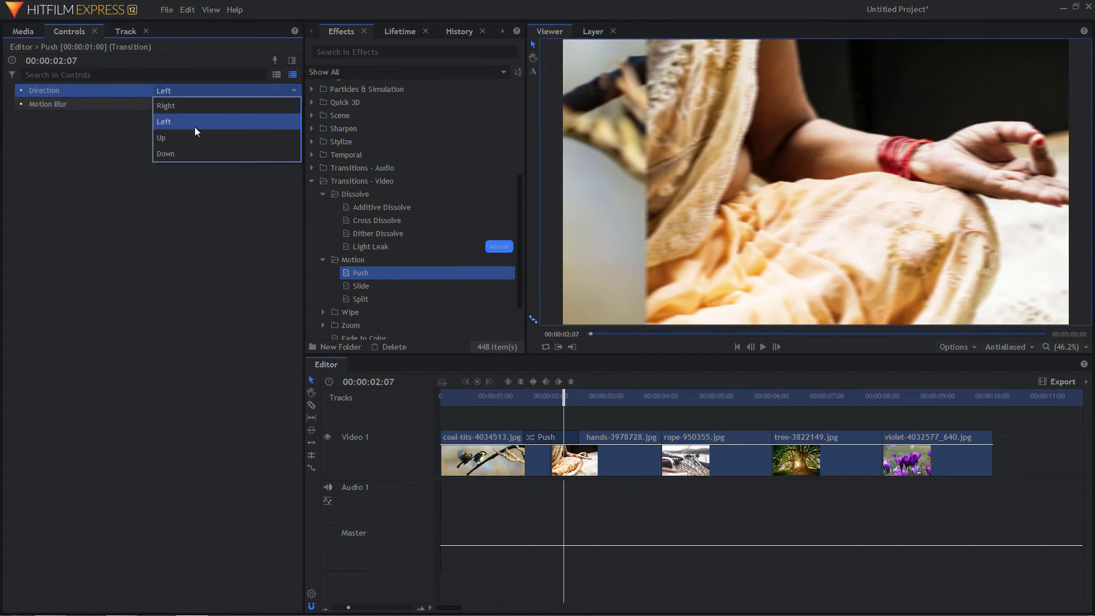
{"action": "left_click", "coordinate": [190, 139]}
{"action": "left_click", "coordinate": [514, 395]}
{"action": "key", "text": "space"}
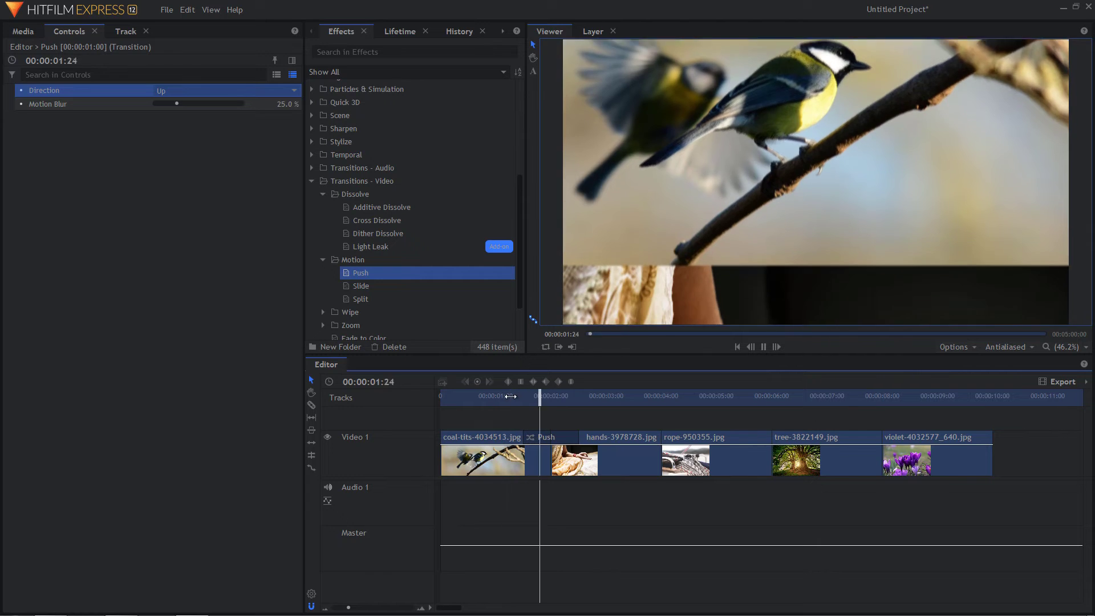
{"action": "key", "text": "space"}
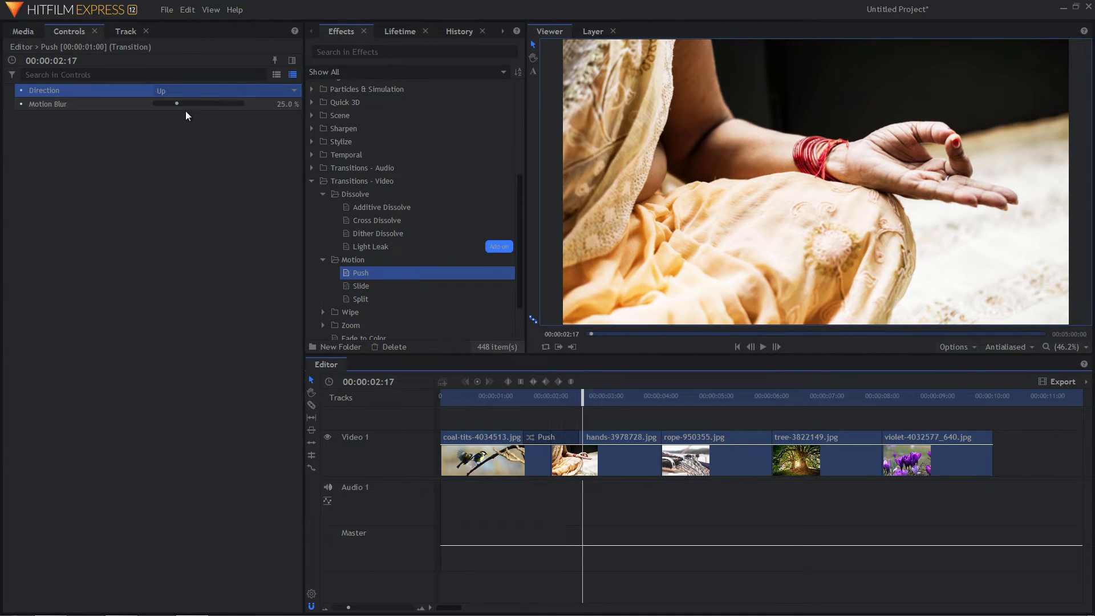
Set the Push transition's motion blur to 57%, preview it, and remove the transition
{"action": "left_click_drag", "start_coordinate": [177, 104], "coordinate": [203, 105]}
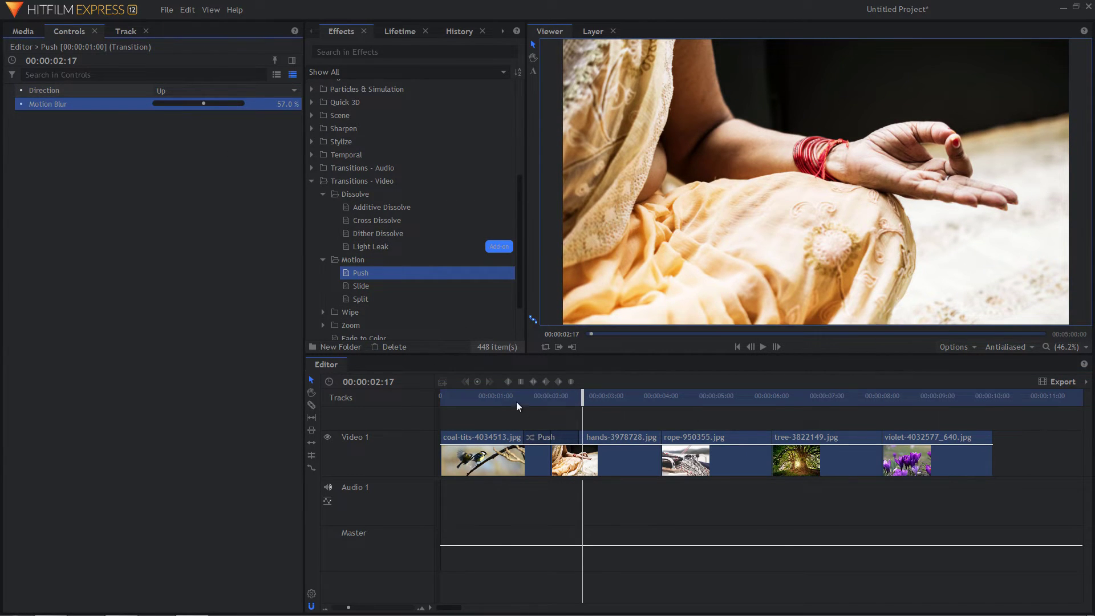
{"action": "left_click", "coordinate": [513, 396]}
{"action": "key", "text": "space"}
{"action": "key", "text": "space"}
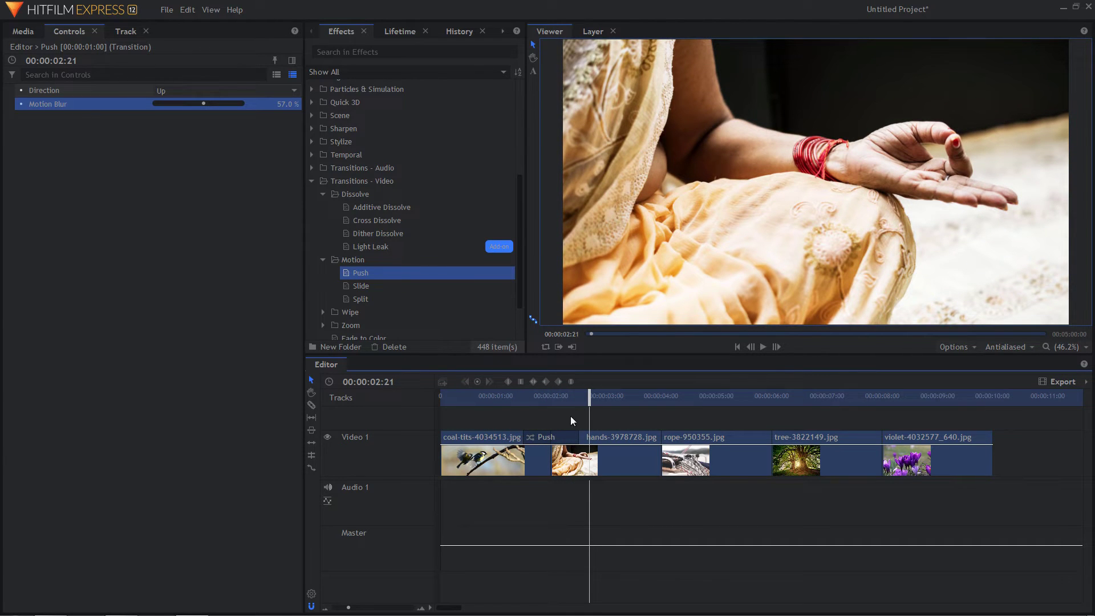
{"action": "left_click", "coordinate": [569, 437]}
{"action": "key", "text": "Delete"}
Try the Slide transition on the coal-tits/hands cut, play it back, and check its slide options
{"action": "left_click_drag", "start_coordinate": [376, 287], "coordinate": [549, 439]}
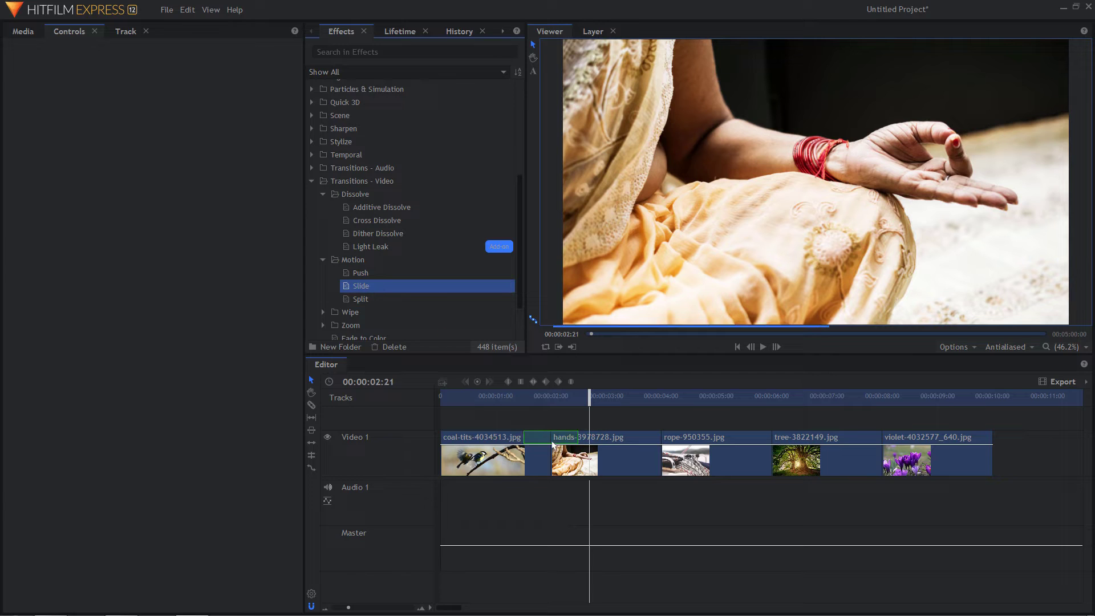
{"action": "left_click", "coordinate": [519, 397]}
{"action": "key", "text": "space"}
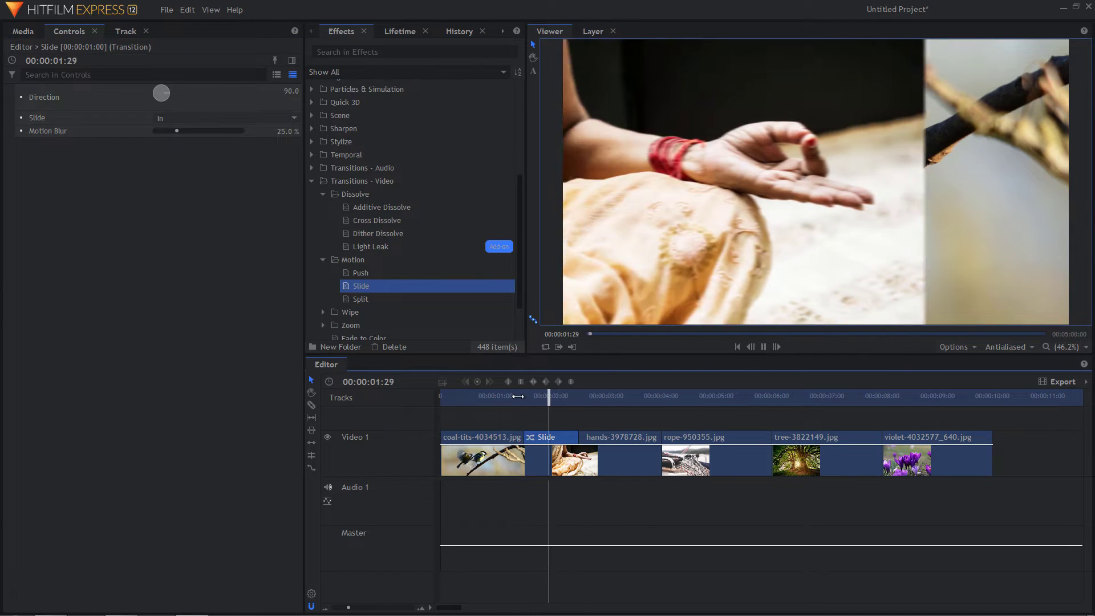
{"action": "key", "text": "space"}
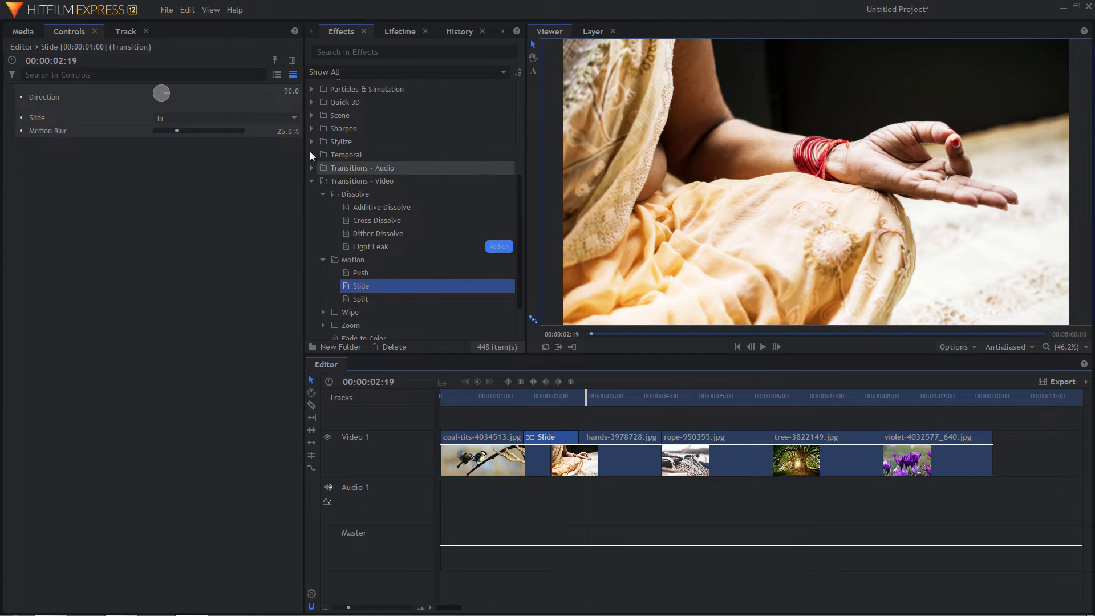
{"action": "left_click", "coordinate": [268, 118]}
{"action": "left_click", "coordinate": [231, 251]}
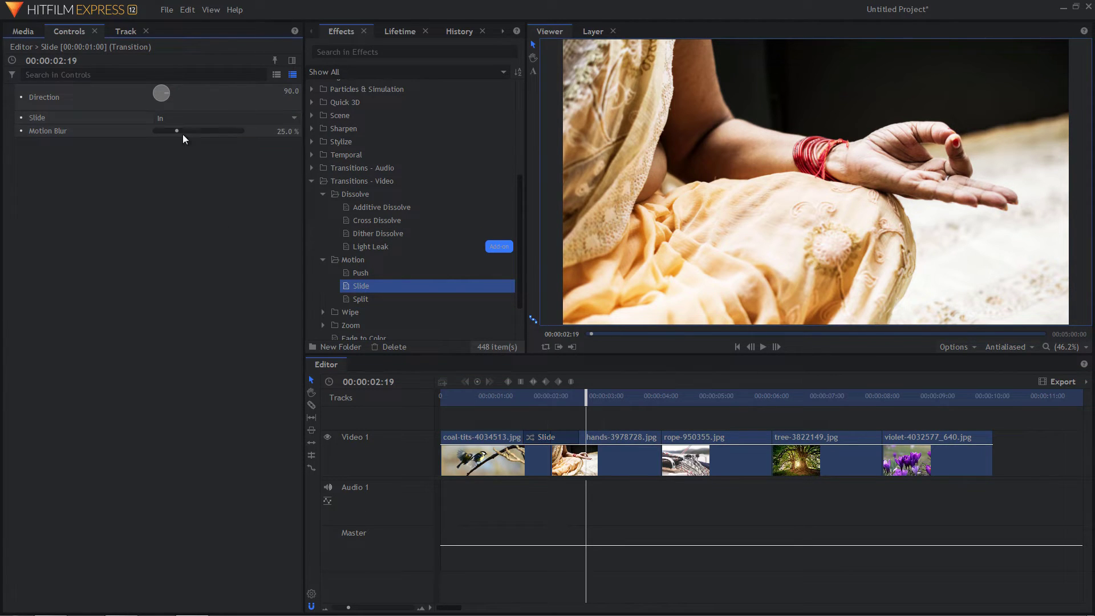
Set the Slide transition's direction to 153, preview it, and remove the transition
{"action": "left_click_drag", "start_coordinate": [170, 94], "coordinate": [165, 98]}
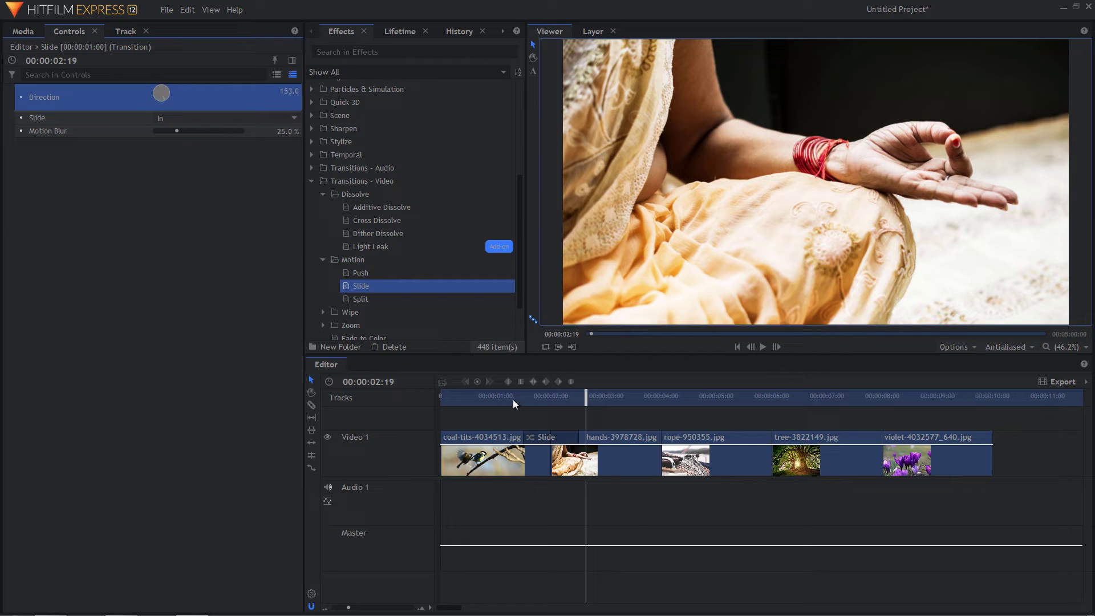
{"action": "left_click", "coordinate": [512, 400]}
{"action": "key", "text": "space"}
{"action": "key", "text": "space"}
{"action": "left_click", "coordinate": [570, 440]}
{"action": "key", "text": "Delete"}
Try the Split transition on the coal-tits/hands cut, then play and scrub through it
{"action": "left_click_drag", "start_coordinate": [382, 299], "coordinate": [533, 420]}
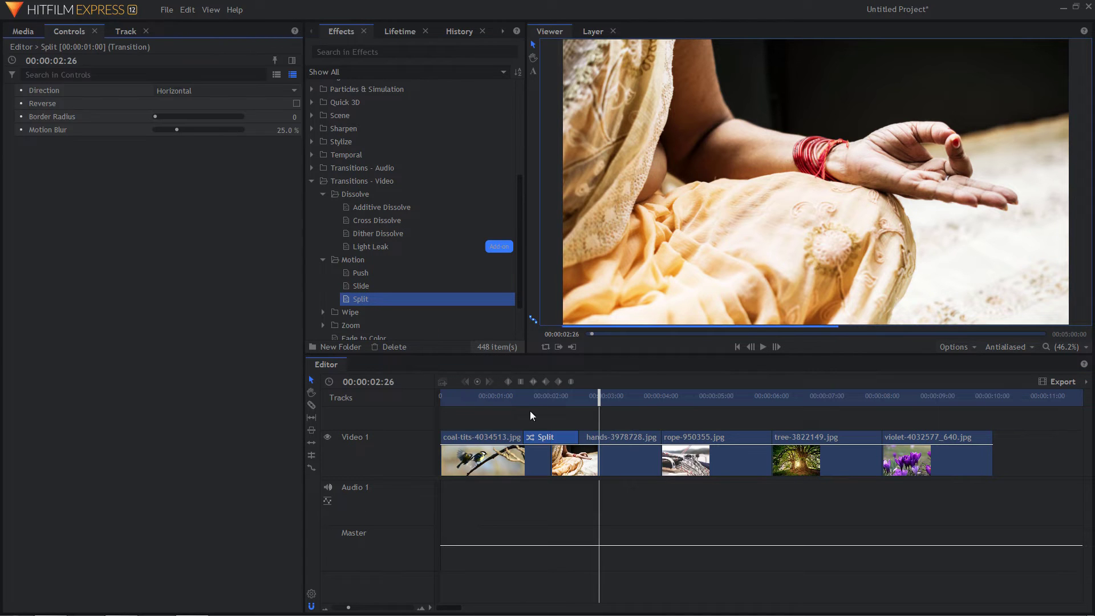
{"action": "left_click", "coordinate": [515, 395]}
{"action": "key", "text": "space"}
{"action": "key", "text": "space"}
{"action": "left_click_drag", "start_coordinate": [515, 396], "coordinate": [544, 406]}
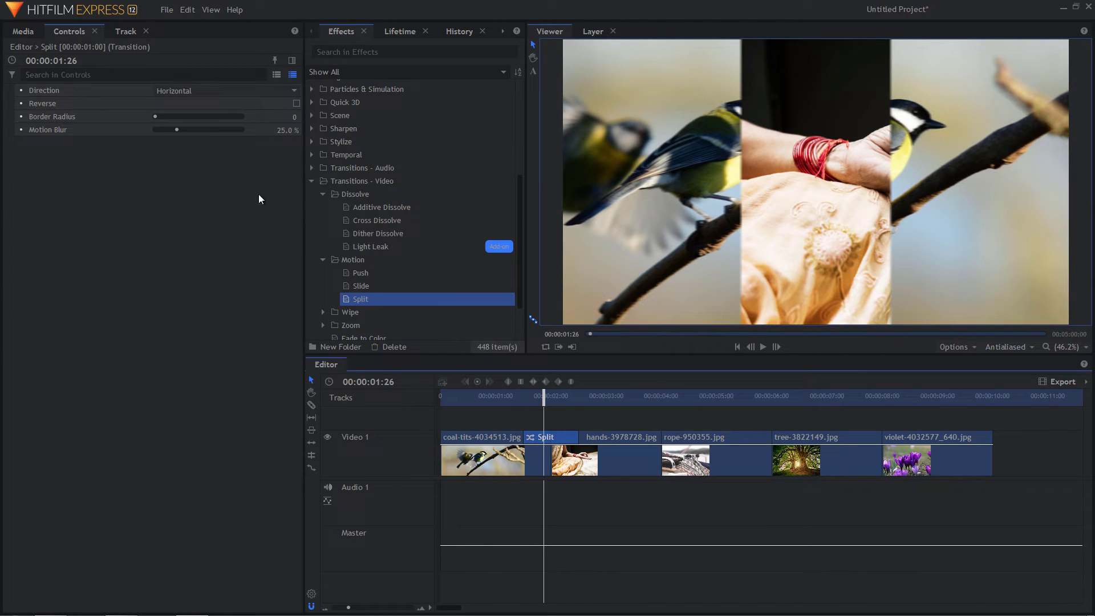
Try a larger border radius on the Split transition, preview it, and return the radius to 0
{"action": "left_click_drag", "start_coordinate": [156, 117], "coordinate": [198, 118]}
{"action": "left_click", "coordinate": [516, 396]}
{"action": "key", "text": "space"}
{"action": "key", "text": "space"}
{"action": "left_click_drag", "start_coordinate": [197, 118], "coordinate": [115, 118]}
Try the Vertical direction and the Horizontal & Vertical direction for the Split transition, previewing each
{"action": "left_click", "coordinate": [190, 92]}
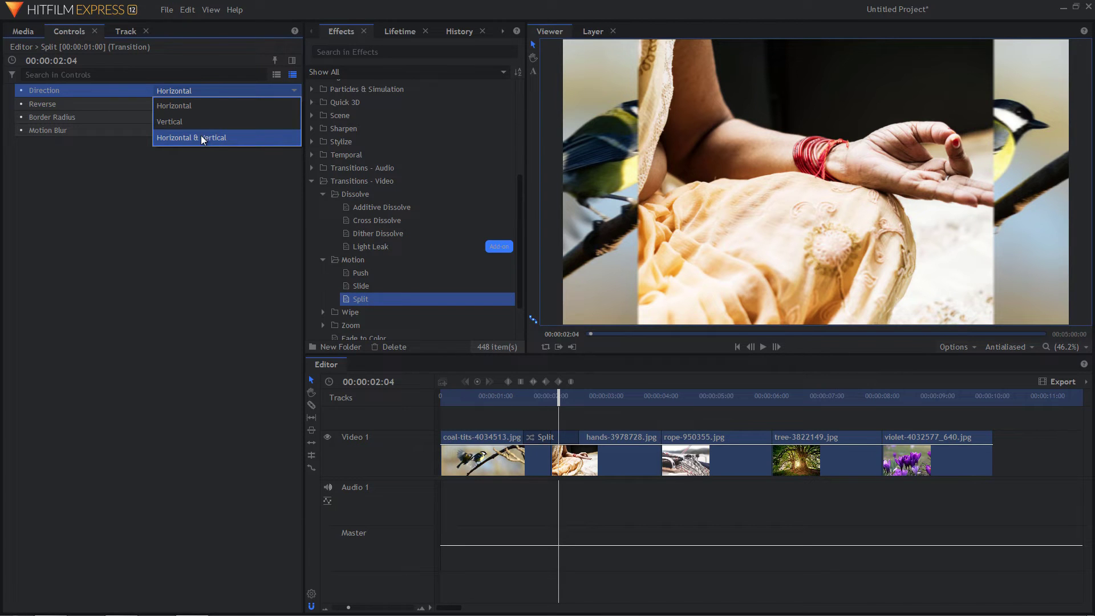
{"action": "left_click", "coordinate": [197, 121]}
{"action": "left_click_drag", "start_coordinate": [519, 397], "coordinate": [554, 398]}
{"action": "left_click", "coordinate": [191, 91]}
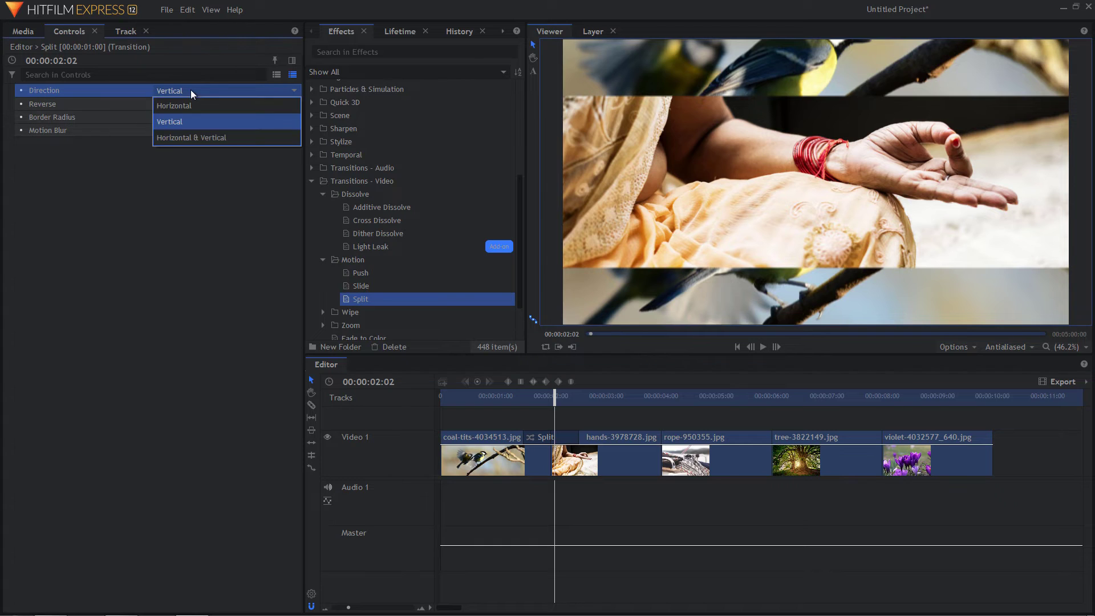
{"action": "left_click", "coordinate": [195, 137]}
{"action": "left_click", "coordinate": [525, 397]}
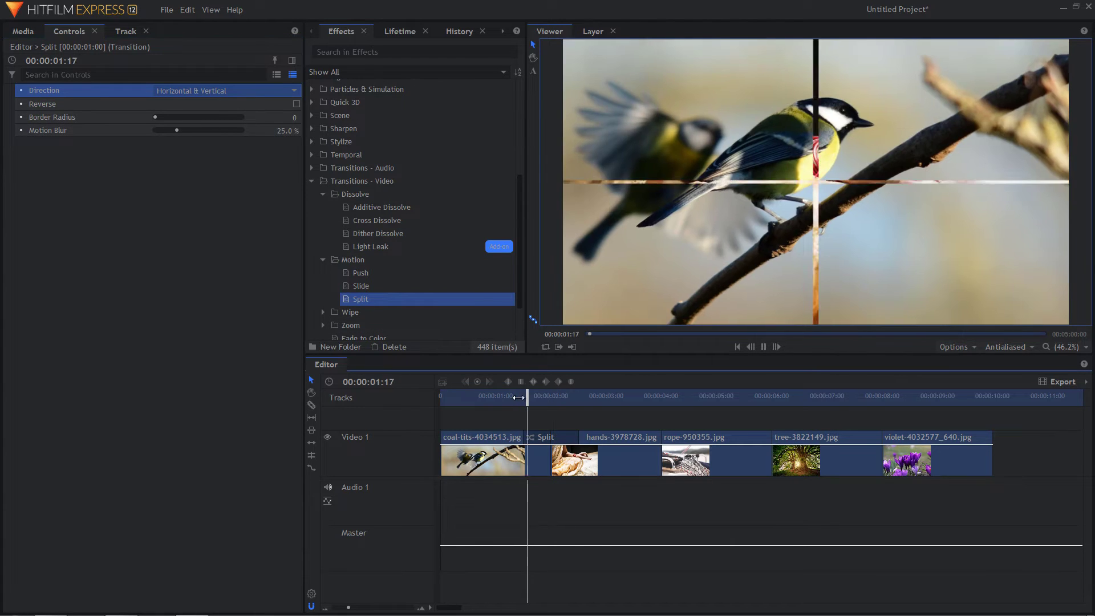
{"action": "key", "text": "space"}
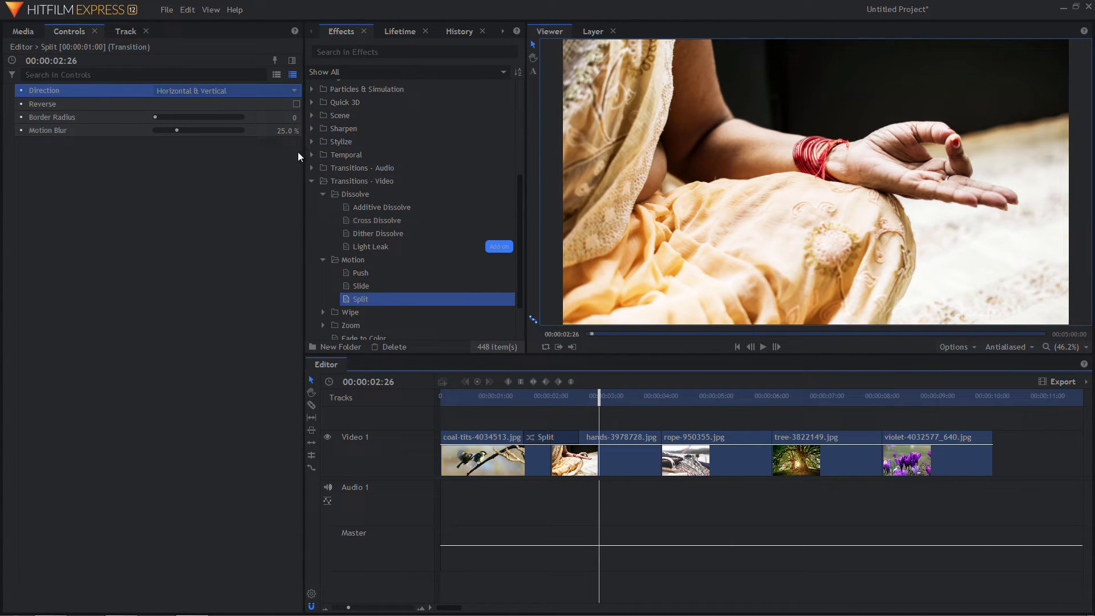
Enable Reverse on the Split transition, preview it, and remove the transition
{"action": "left_click", "coordinate": [296, 104]}
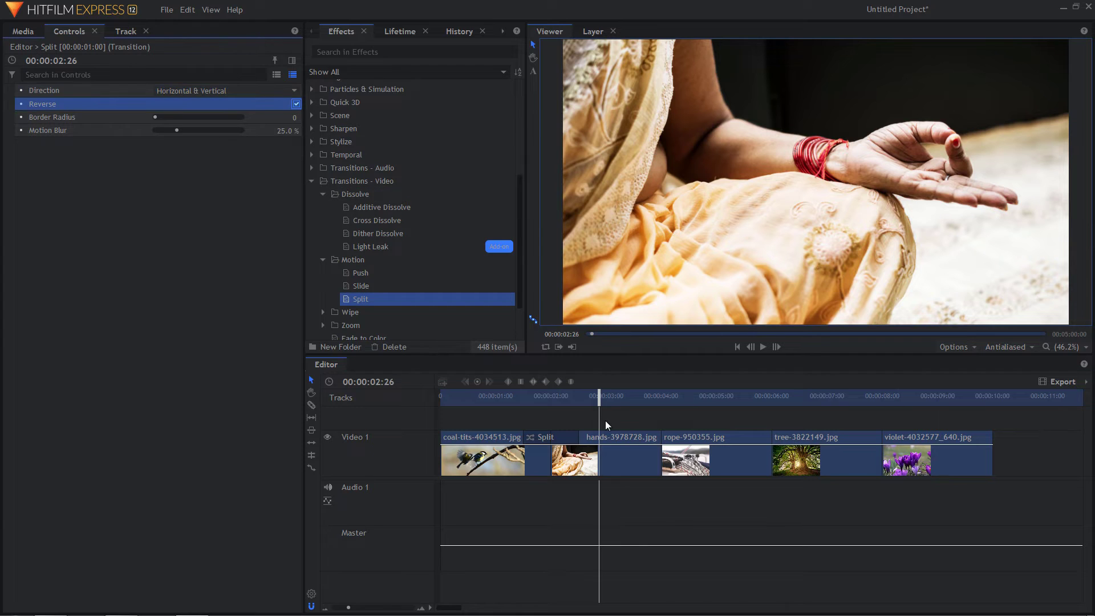
{"action": "left_click", "coordinate": [518, 402]}
{"action": "key", "text": "space"}
{"action": "key", "text": "space"}
{"action": "left_click", "coordinate": [560, 444]}
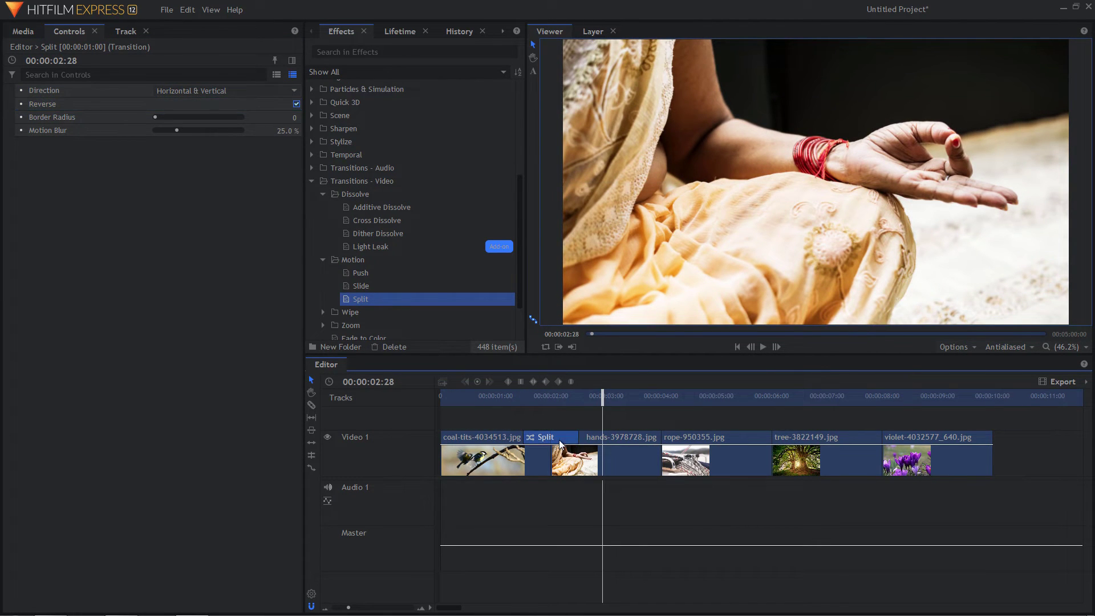
{"action": "key", "text": "Delete"}
Try the Clock Wipe transition on the coal-tits/hands cut, then play and scrub through it
{"action": "scroll", "coordinate": [361, 295], "scroll_direction": "down", "scroll_amount": 1}
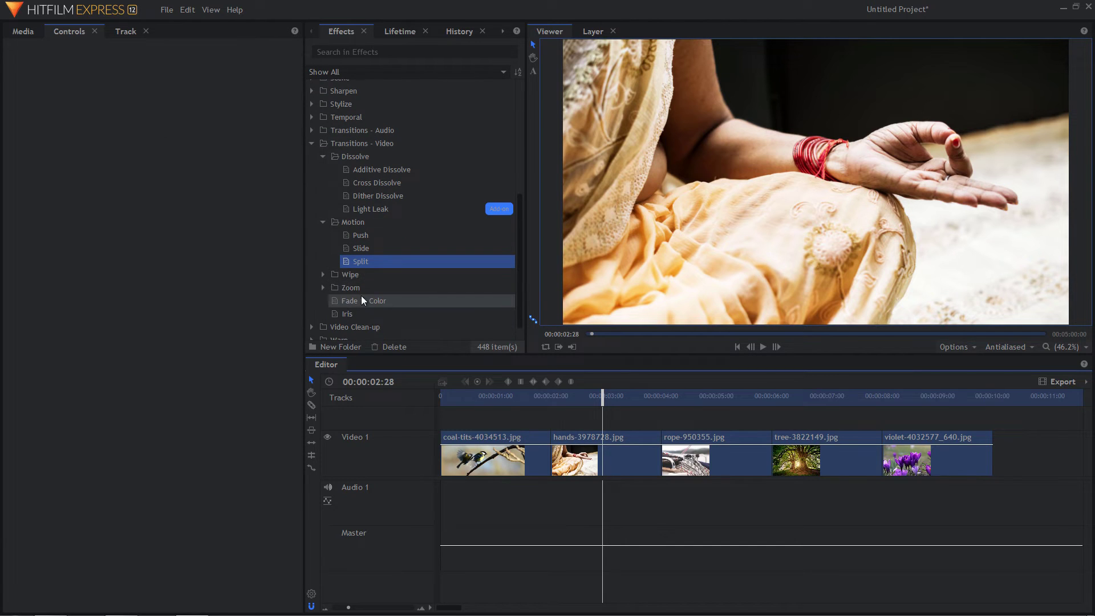
{"action": "left_click", "coordinate": [323, 275]}
{"action": "left_click_drag", "start_coordinate": [379, 289], "coordinate": [553, 437]}
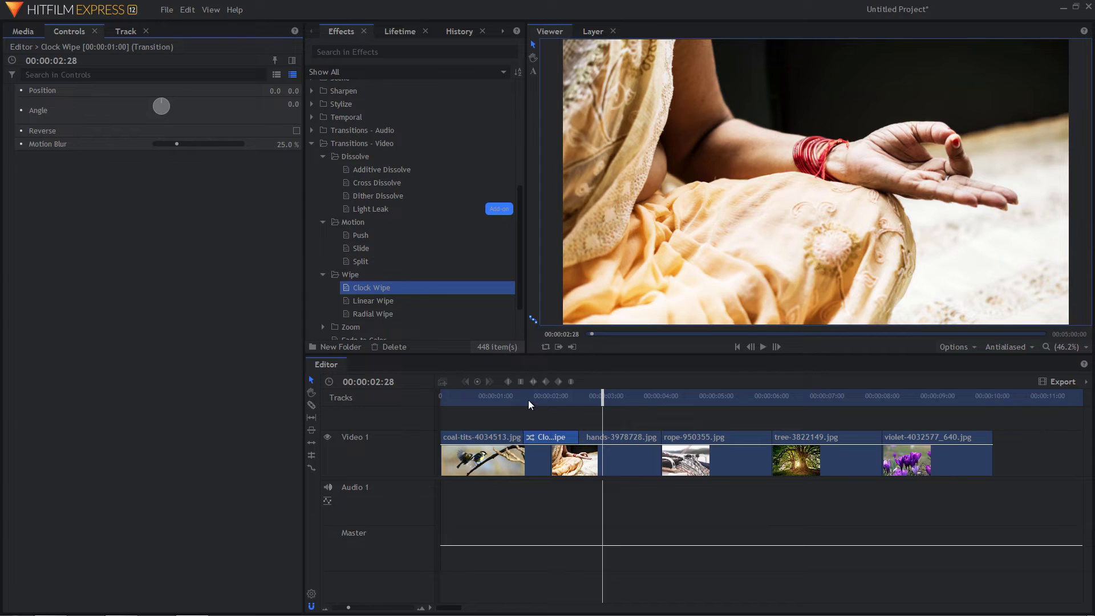
{"action": "left_click", "coordinate": [517, 400]}
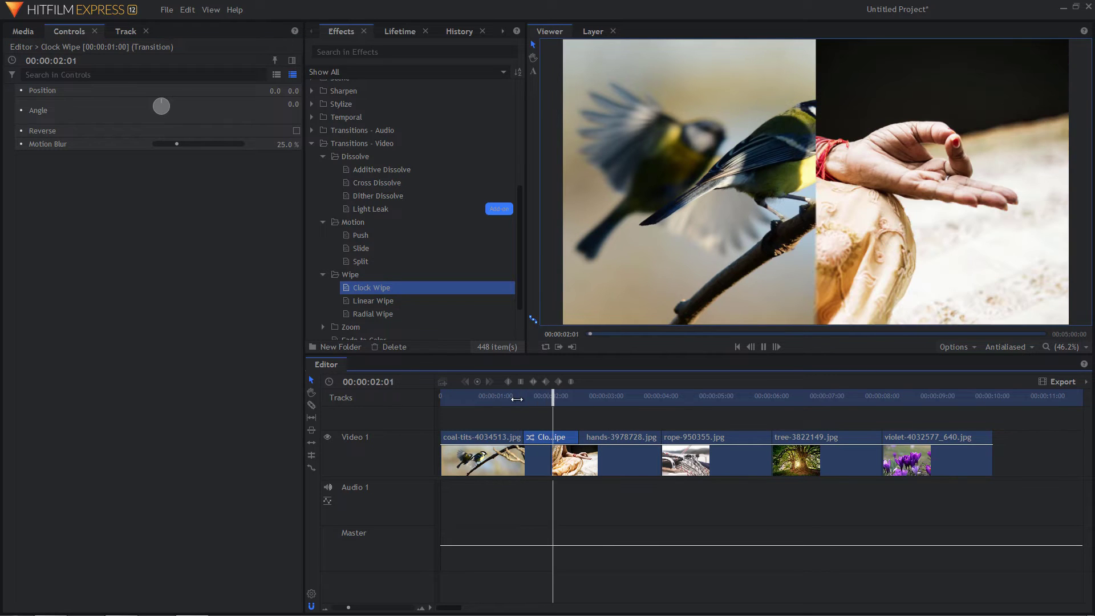
{"action": "key", "text": "space"}
{"action": "left_click_drag", "start_coordinate": [580, 401], "coordinate": [549, 410]}
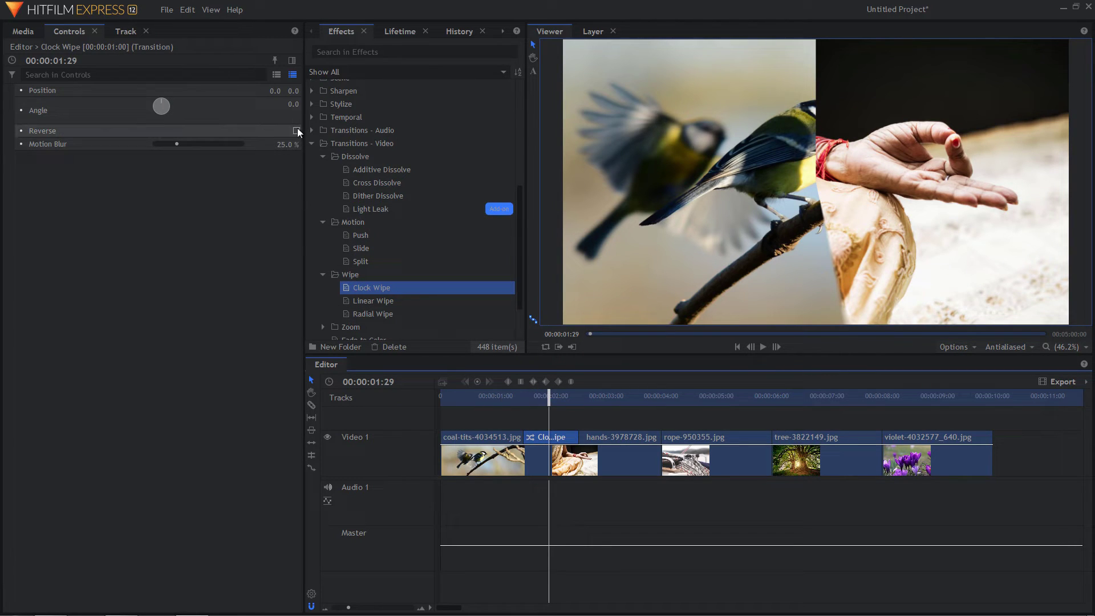
Set the Clock Wipe transition's angle to 120 and play it back
{"action": "left_click_drag", "start_coordinate": [164, 107], "coordinate": [172, 112]}
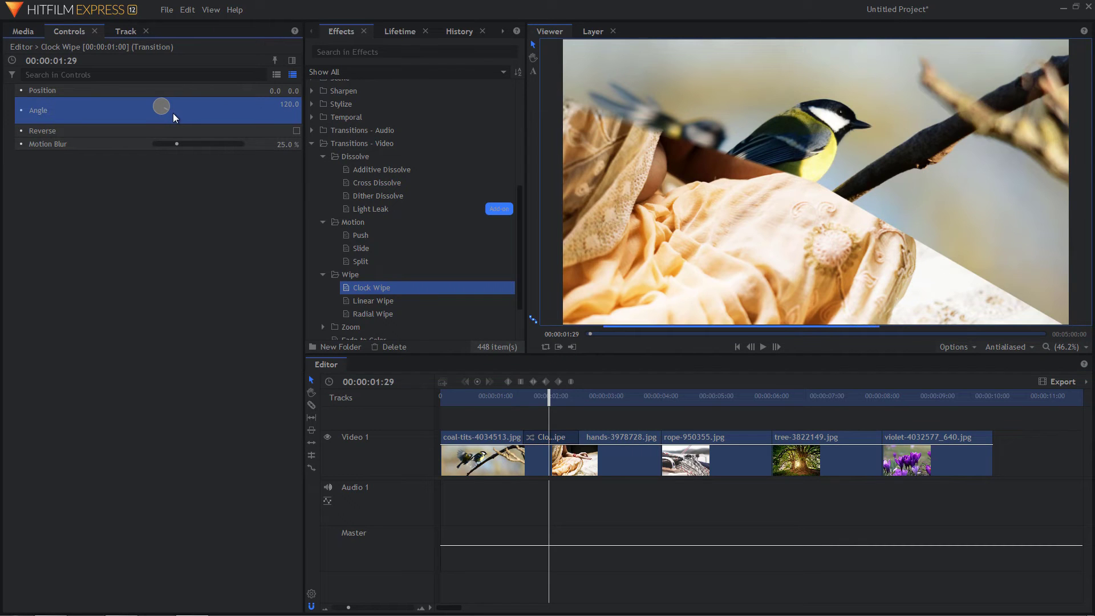
{"action": "left_click", "coordinate": [515, 400]}
{"action": "key", "text": "space"}
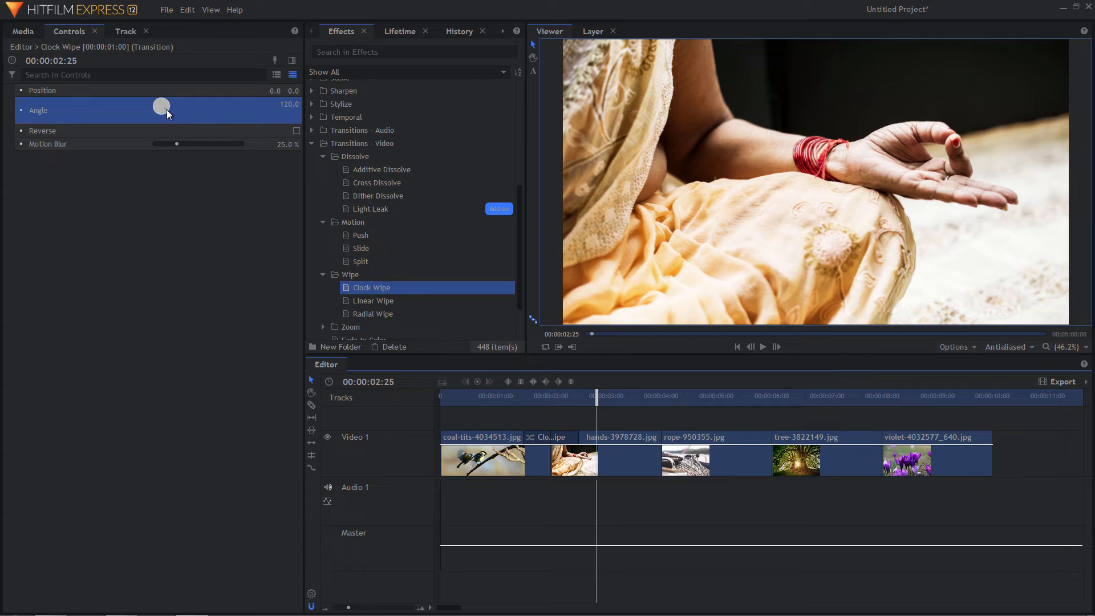
Set the Clock Wipe's horizontal position to -538, preview it, and remove the transition
{"action": "left_click_drag", "start_coordinate": [275, 91], "coordinate": [286, 92]}
{"action": "left_click_drag", "start_coordinate": [521, 399], "coordinate": [539, 399]}
{"action": "left_click_drag", "start_coordinate": [271, 91], "coordinate": [15, 92]}
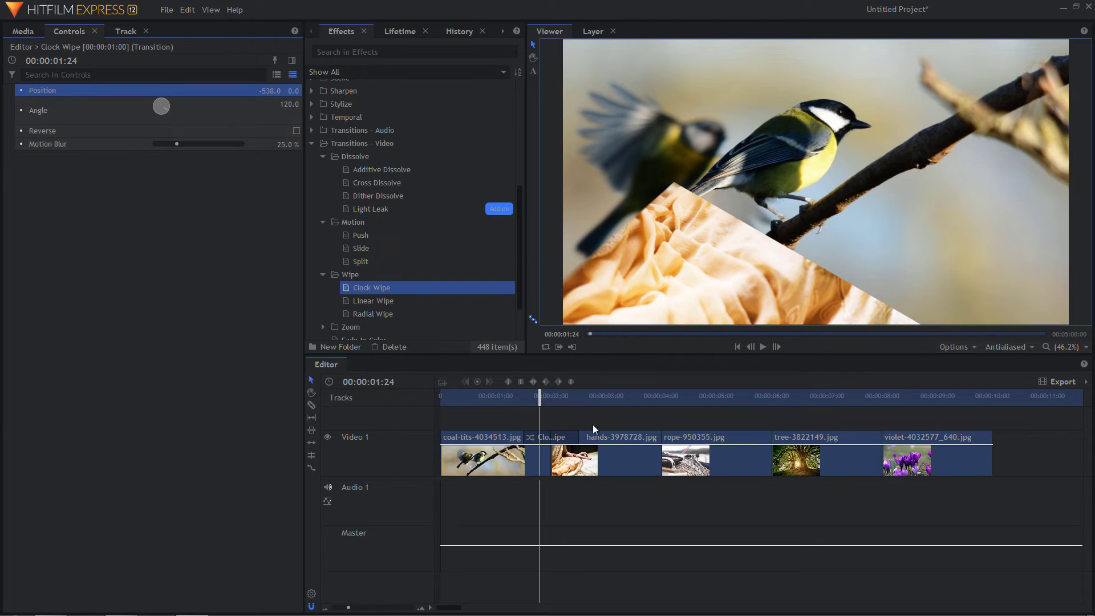
{"action": "left_click", "coordinate": [511, 396]}
{"action": "key", "text": "space"}
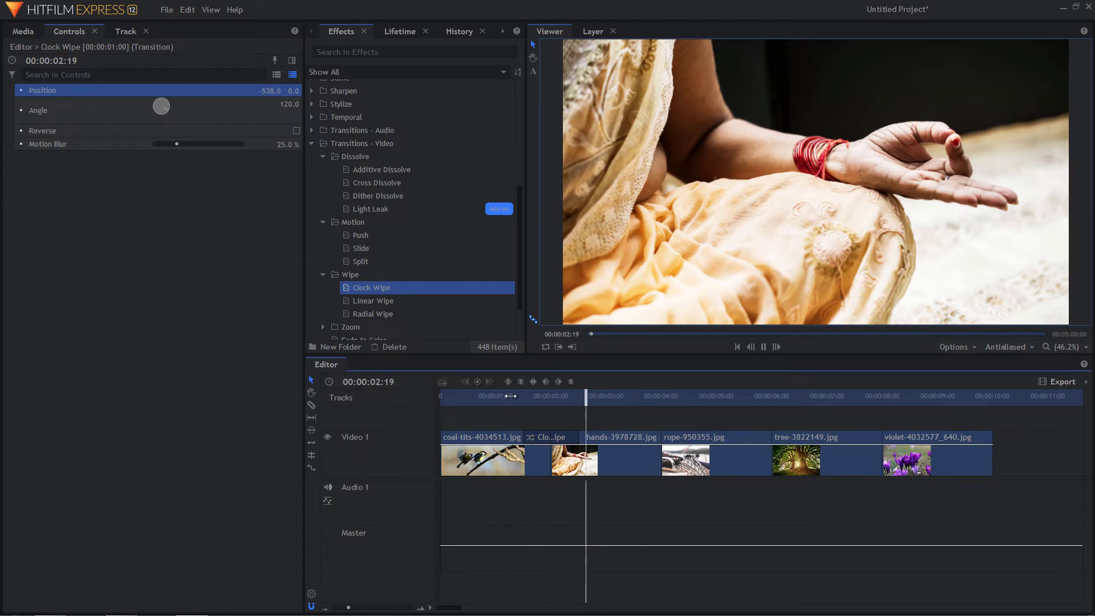
{"action": "key", "text": "space"}
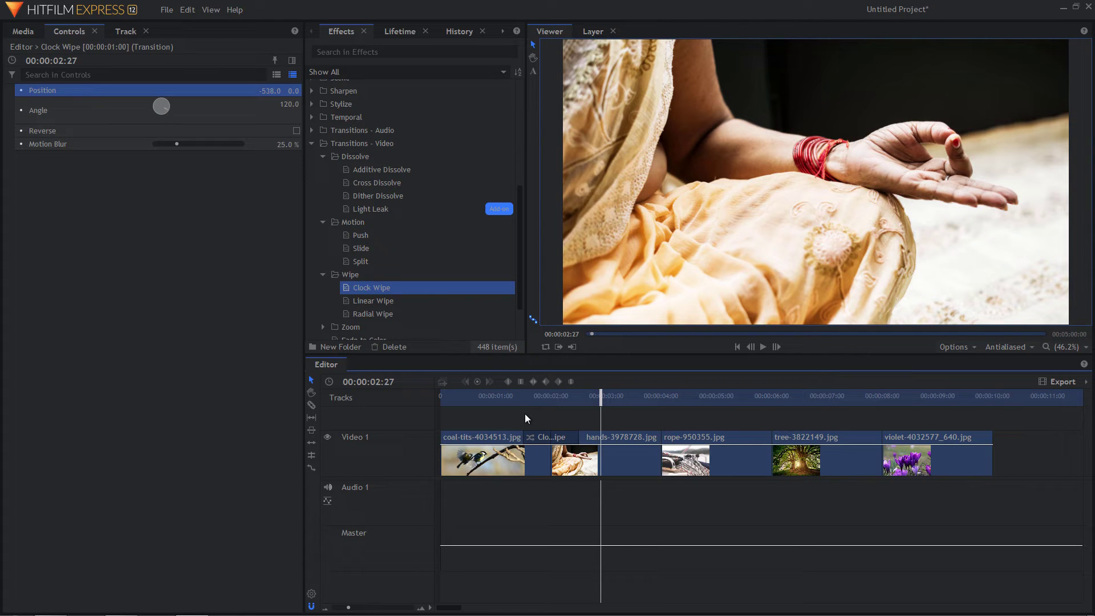
{"action": "left_click", "coordinate": [570, 437]}
{"action": "key", "text": "Delete"}
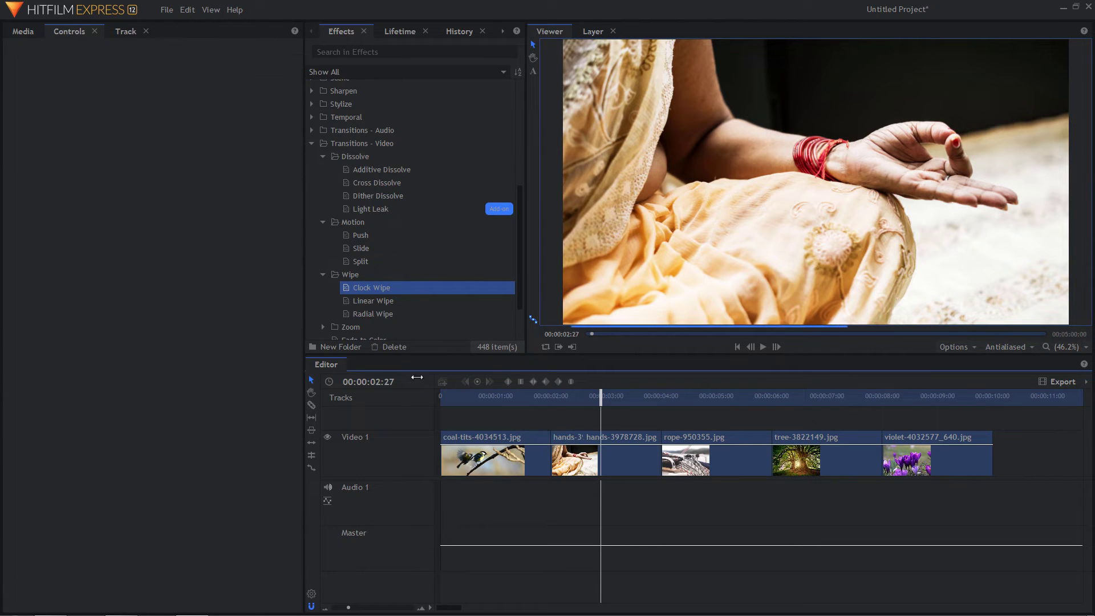
Try the Linear Wipe transition on the coal-tits/hands cut, then play and scrub through it
{"action": "left_click", "coordinate": [371, 302]}
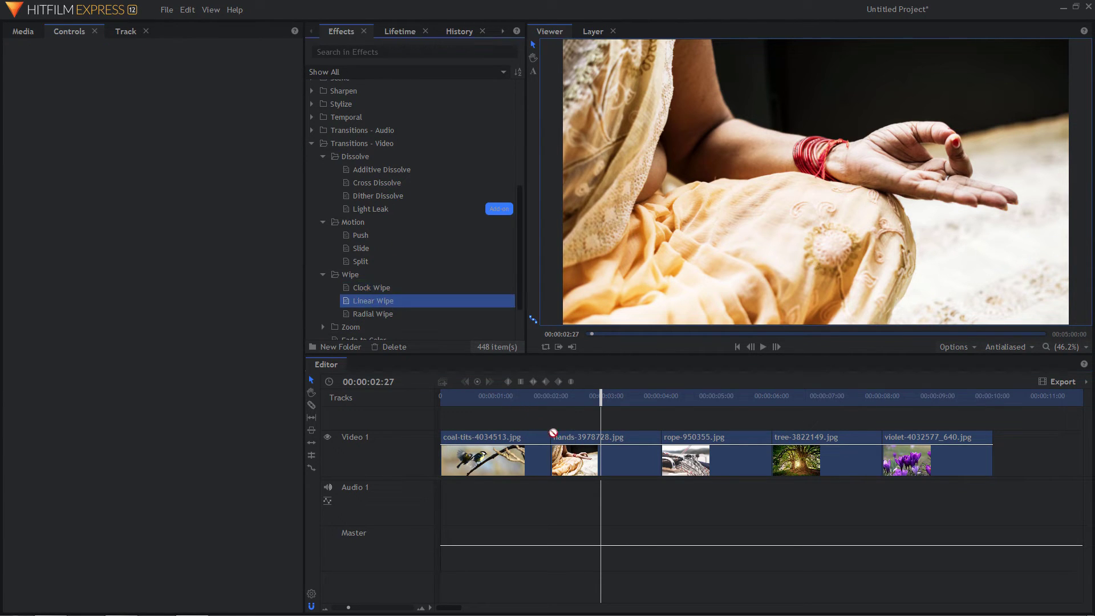
{"action": "left_click_drag", "start_coordinate": [552, 432], "coordinate": [551, 438]}
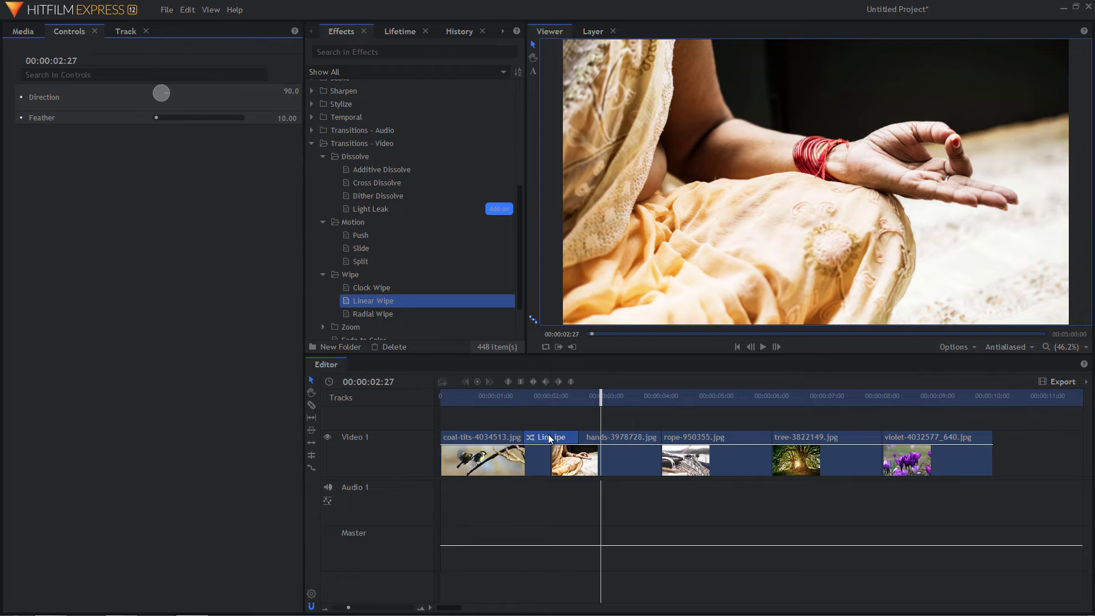
{"action": "left_click", "coordinate": [508, 399]}
{"action": "key", "text": "space"}
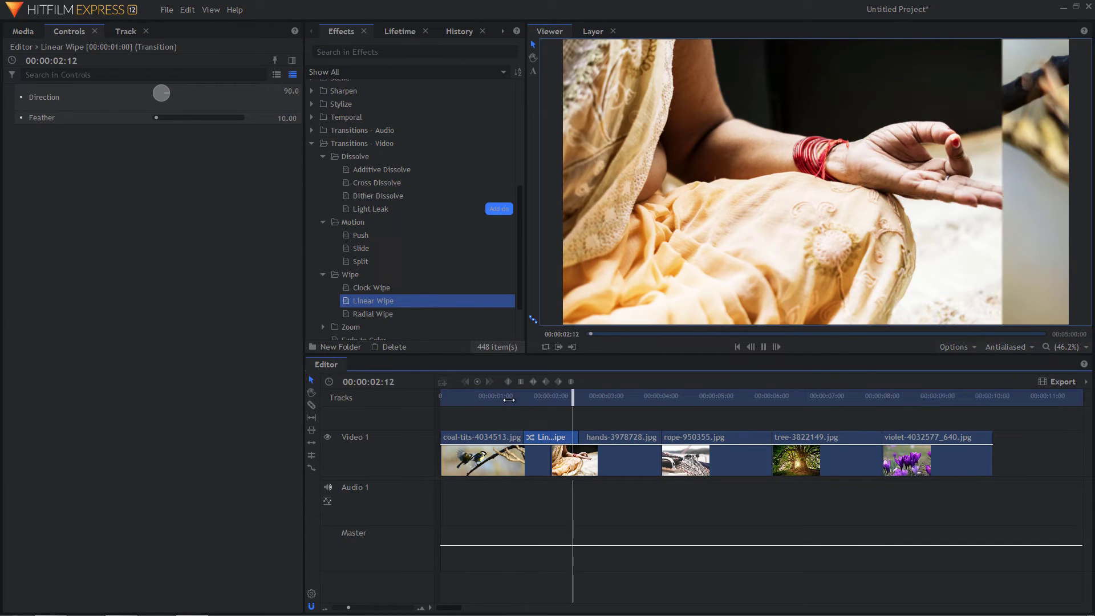
{"action": "key", "text": "space"}
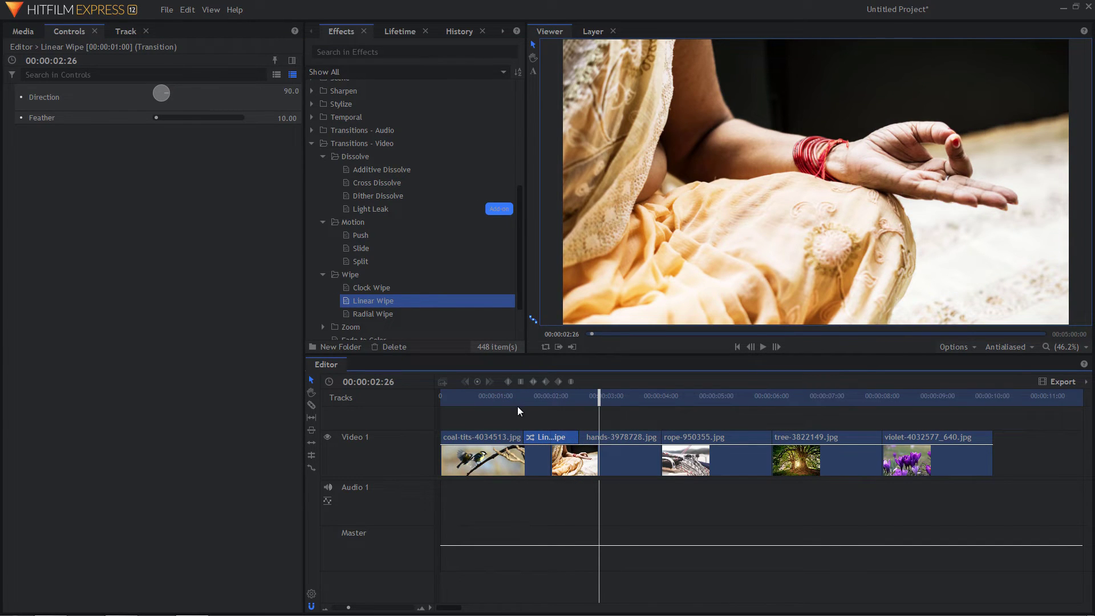
{"action": "left_click_drag", "start_coordinate": [530, 400], "coordinate": [543, 396]}
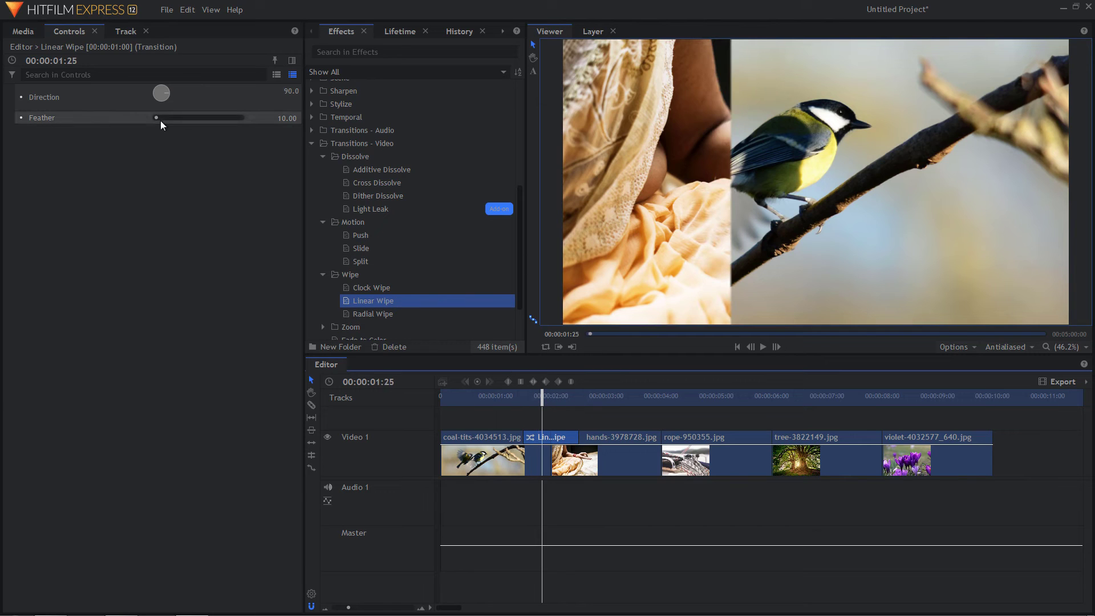
Set the Linear Wipe's feather to 115.77, preview it, and remove the transition
{"action": "left_click_drag", "start_coordinate": [158, 118], "coordinate": [174, 118]}
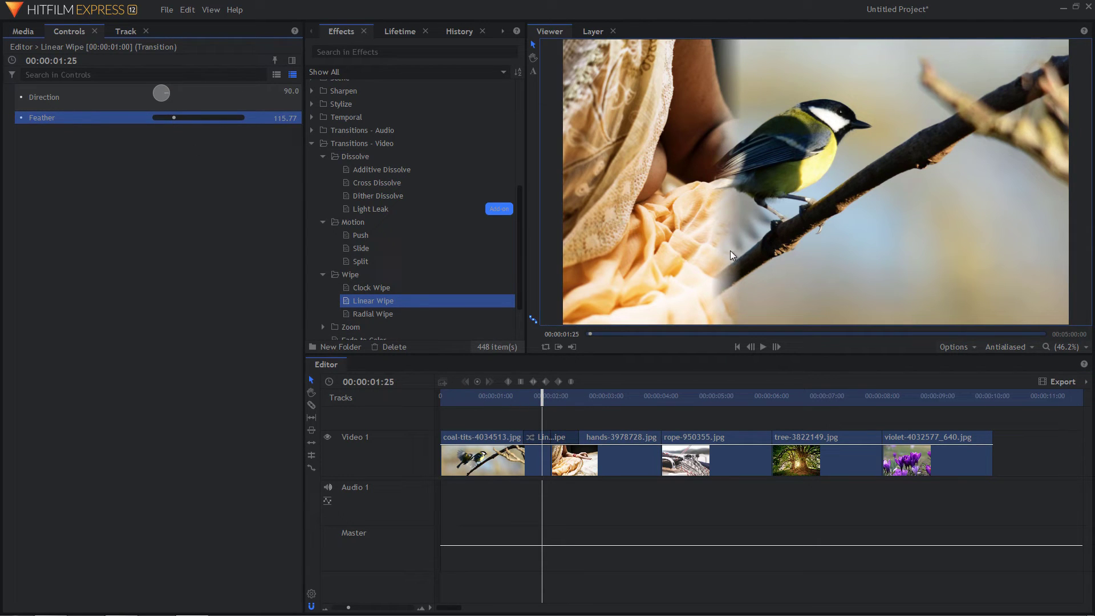
{"action": "left_click", "coordinate": [521, 402]}
{"action": "key", "text": "space"}
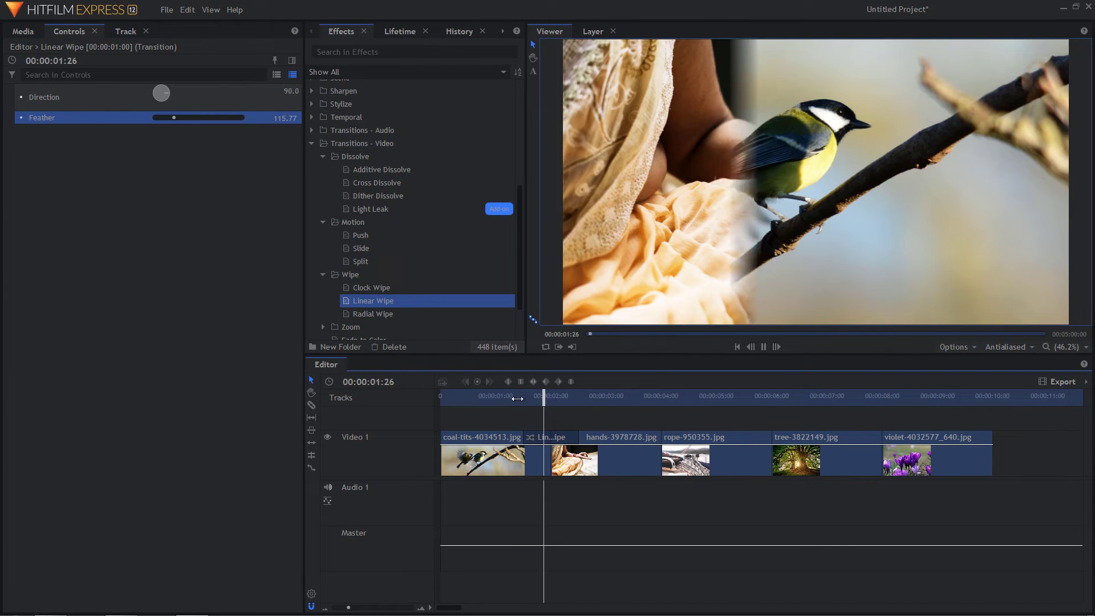
{"action": "left_click", "coordinate": [538, 437]}
{"action": "key", "text": "Delete"}
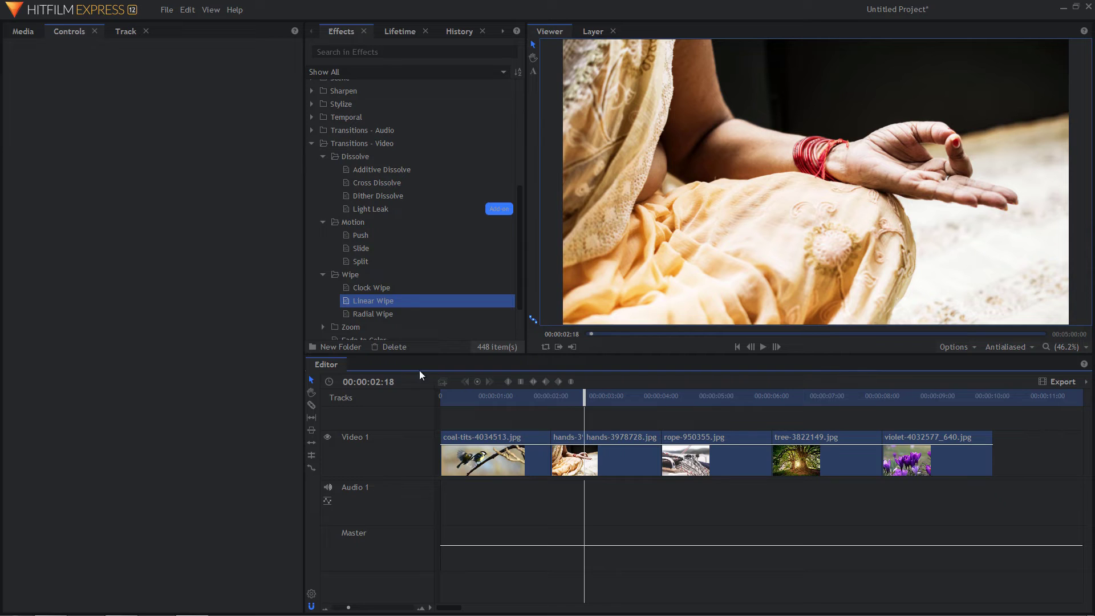
Try the Radial Wipe transition on the coal-tits/hands cut, then play and scrub through it
{"action": "left_click_drag", "start_coordinate": [372, 314], "coordinate": [537, 437]}
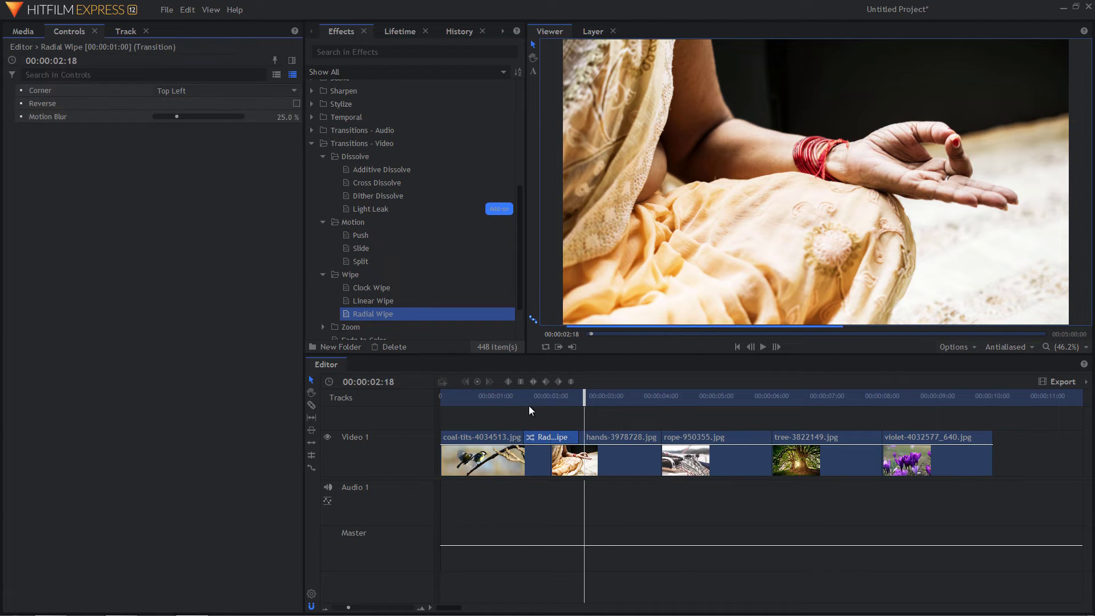
{"action": "left_click", "coordinate": [517, 397]}
{"action": "key", "text": "space"}
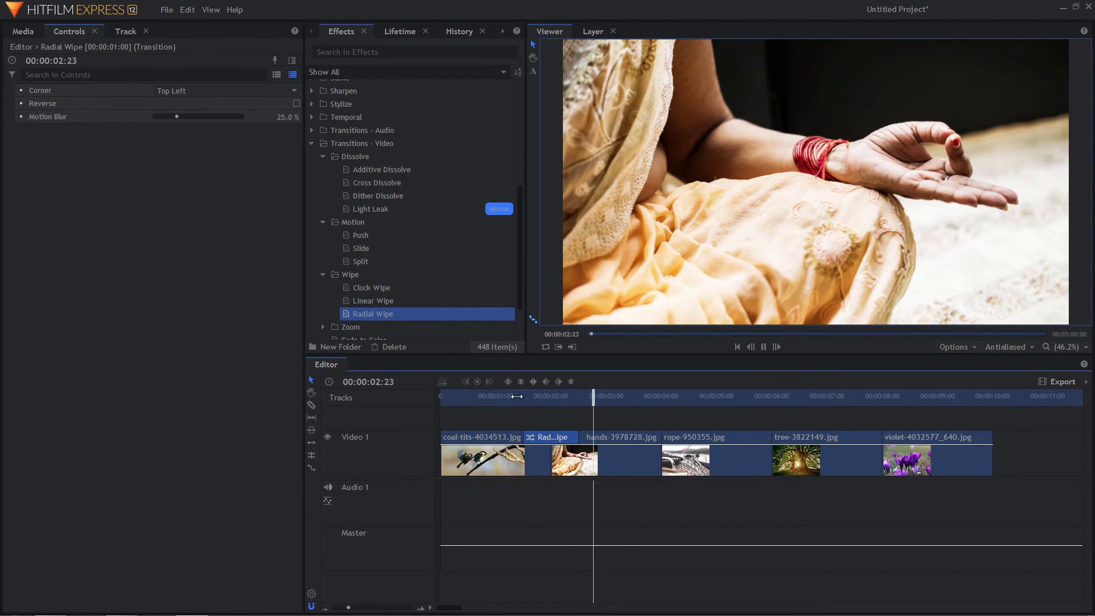
{"action": "left_click", "coordinate": [535, 399]}
{"action": "left_click_drag", "start_coordinate": [534, 400], "coordinate": [549, 399]}
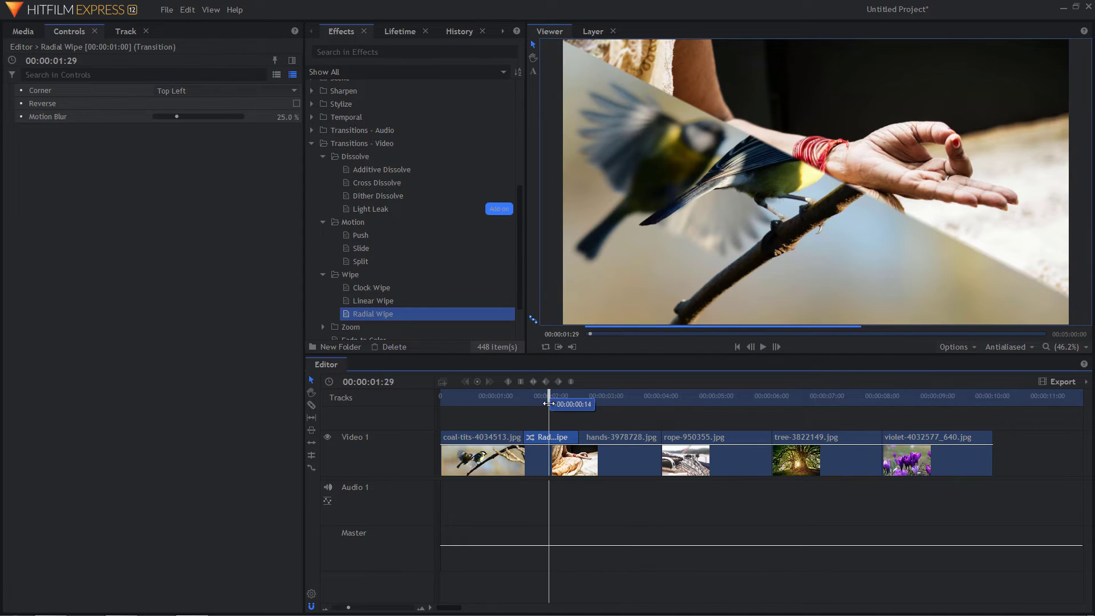
Set the Radial Wipe's corner to Bottom Left, play it back, and remove the transition
{"action": "left_click", "coordinate": [245, 90]}
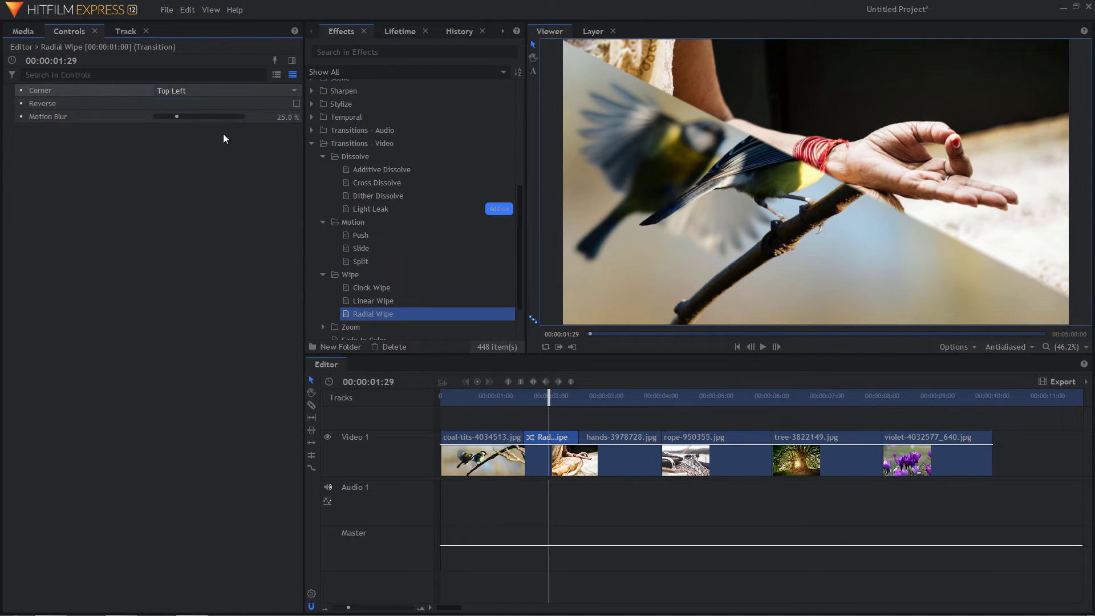
{"action": "left_click", "coordinate": [224, 136]}
{"action": "left_click", "coordinate": [503, 399]}
{"action": "key", "text": "space"}
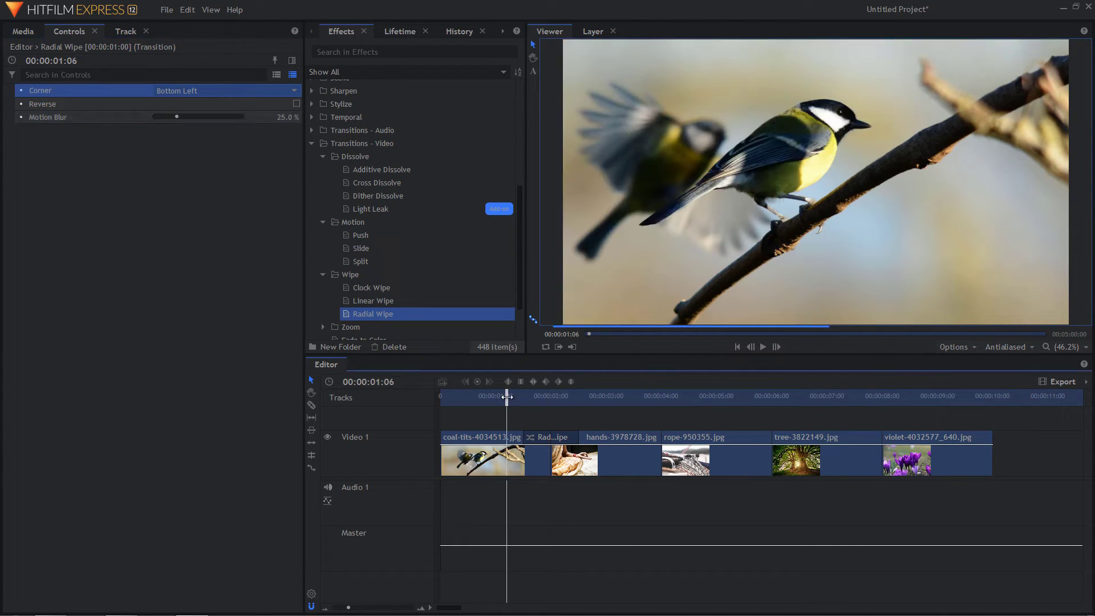
{"action": "key", "text": "space"}
{"action": "left_click", "coordinate": [569, 439]}
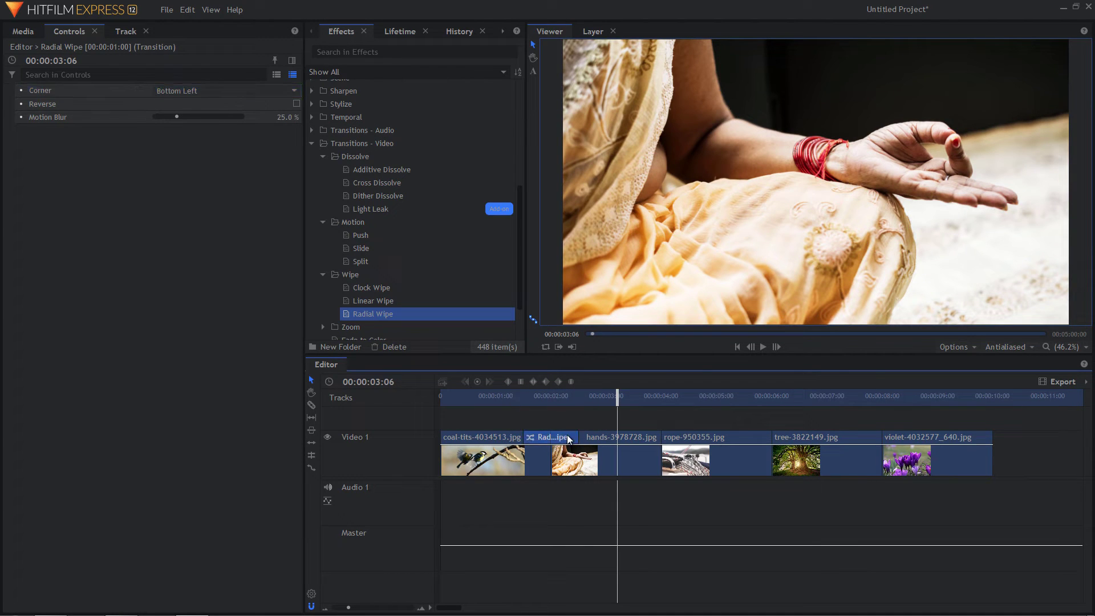
{"action": "key", "text": "Delete"}
Try the Cross Zoom transition on the coal-tits/hands cut, play it back twice, and remove it
{"action": "scroll", "coordinate": [409, 256], "scroll_direction": "down", "scroll_amount": 1}
{"action": "scroll", "coordinate": [409, 255], "scroll_direction": "down", "scroll_amount": 1}
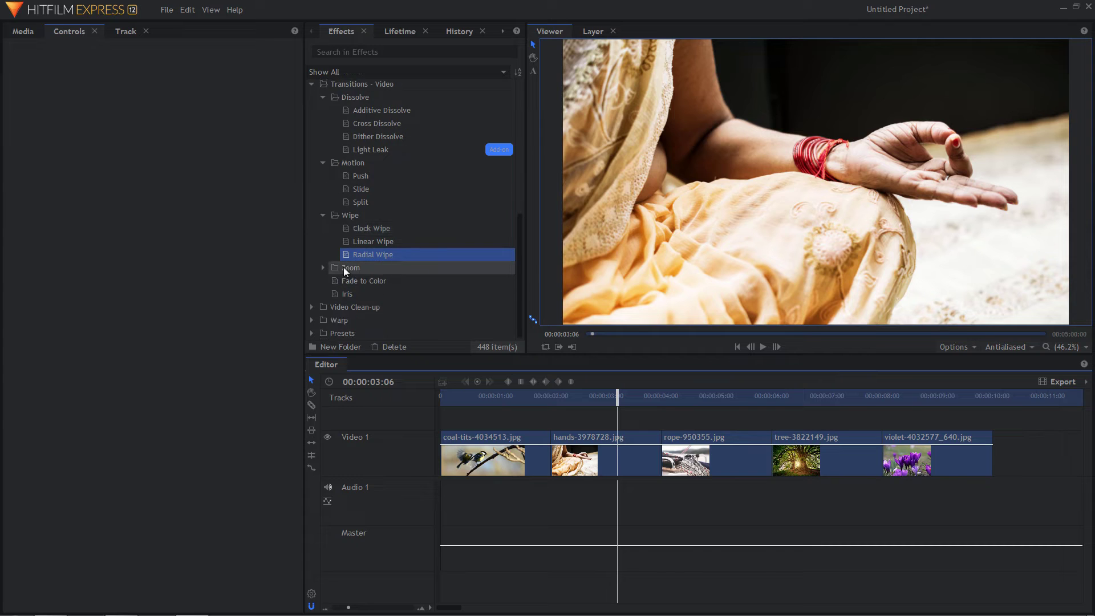
{"action": "left_click", "coordinate": [323, 268]}
{"action": "left_click", "coordinate": [393, 281]}
{"action": "left_click_drag", "start_coordinate": [536, 428], "coordinate": [549, 438]}
{"action": "left_click", "coordinate": [519, 398]}
{"action": "key", "text": "space"}
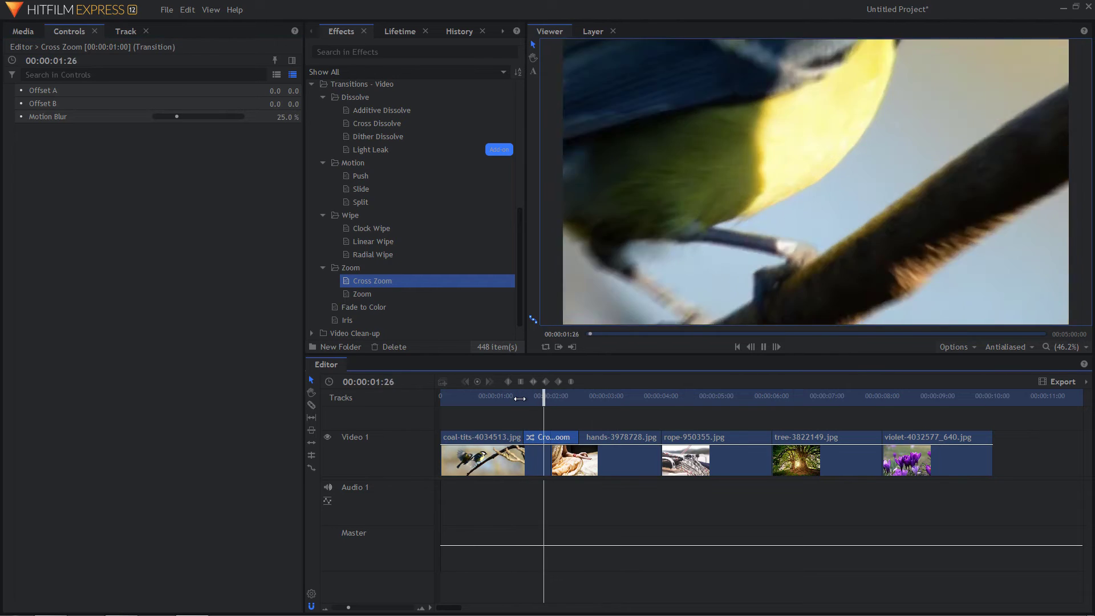
{"action": "left_click", "coordinate": [512, 399]}
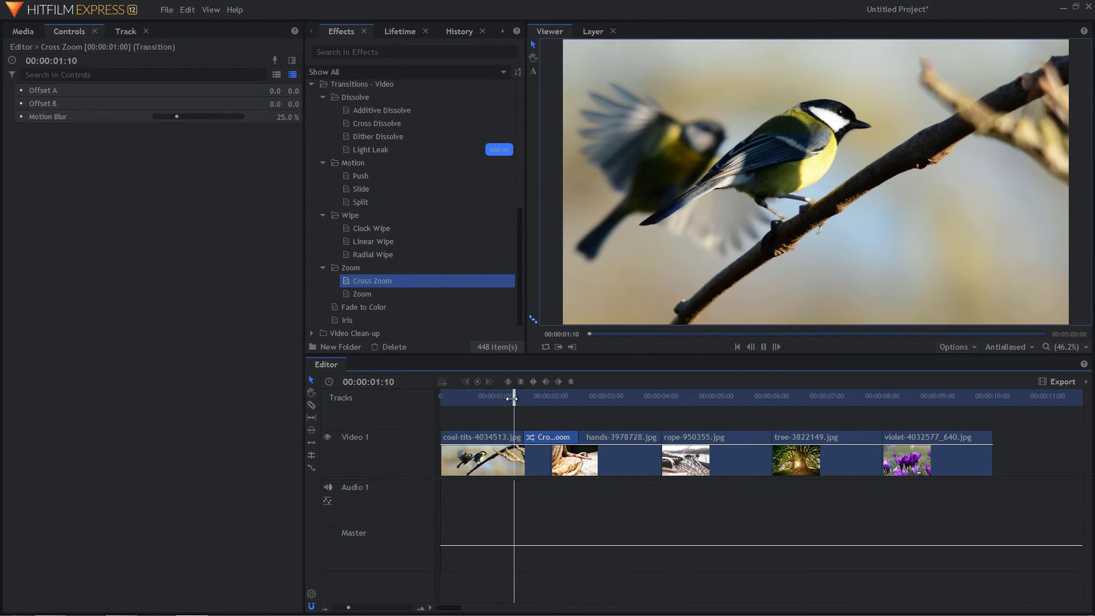
{"action": "key", "text": "space"}
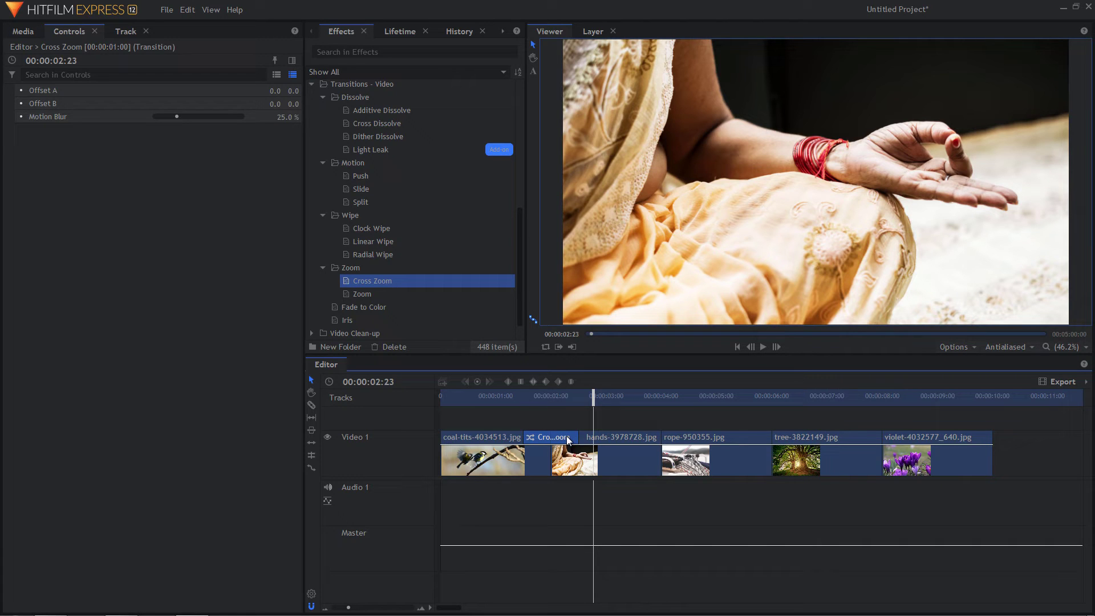
{"action": "key", "text": "Delete"}
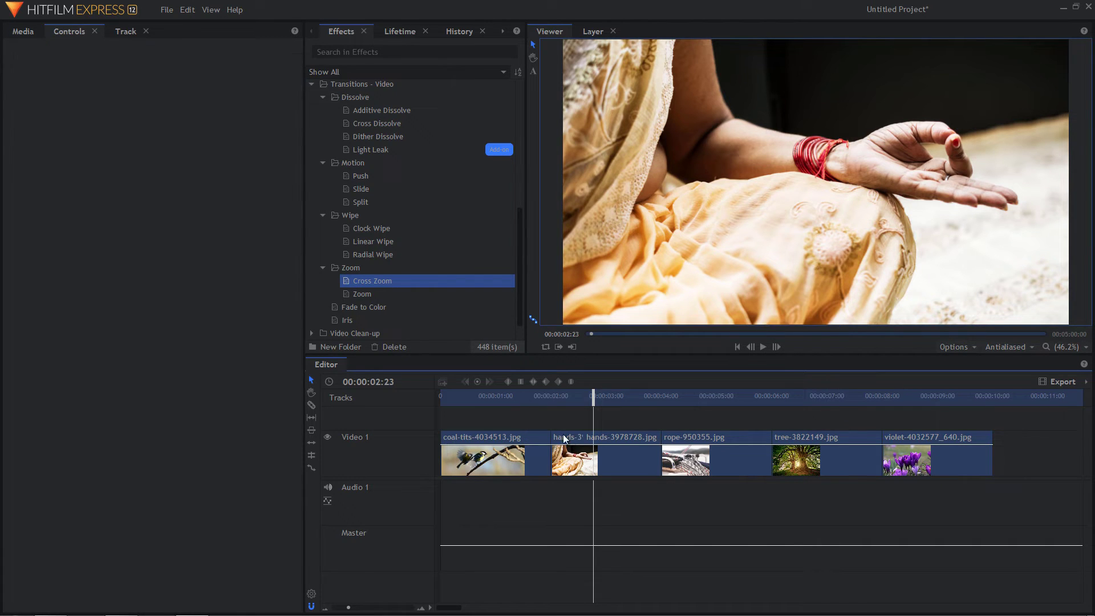
Try the Zoom transition on the coal-tits/hands cut and play it back twice
{"action": "left_click_drag", "start_coordinate": [364, 295], "coordinate": [550, 450]}
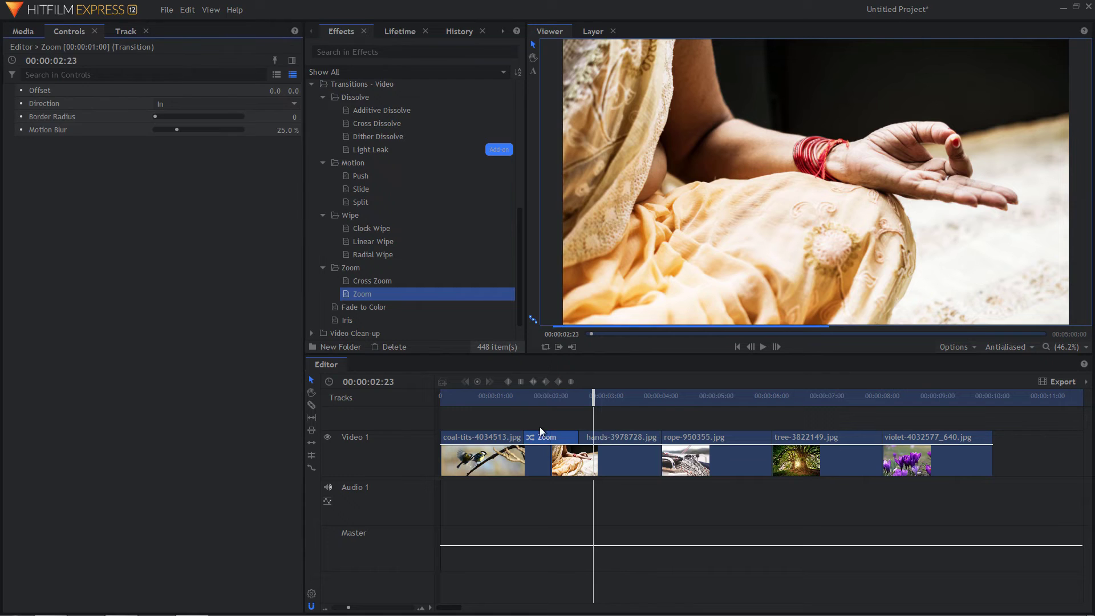
{"action": "left_click", "coordinate": [515, 398]}
{"action": "key", "text": "space"}
{"action": "key", "text": "space"}
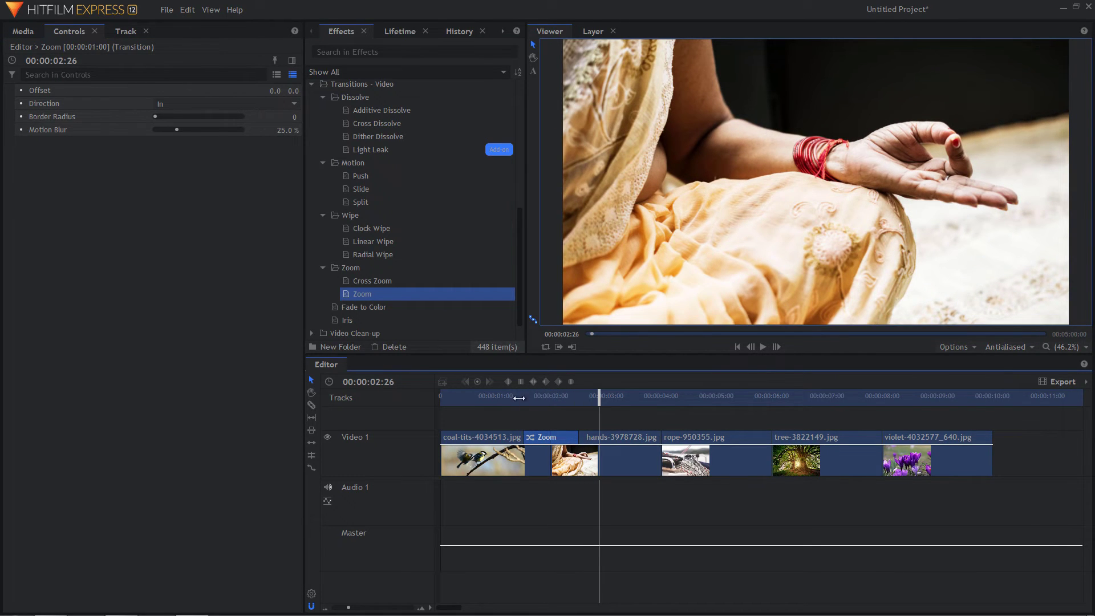
{"action": "left_click", "coordinate": [519, 398]}
{"action": "key", "text": "space"}
{"action": "key", "text": "space"}
Set the Zoom transition's direction to Out, preview it, and remove the transition
{"action": "left_click", "coordinate": [197, 104]}
{"action": "left_click", "coordinate": [189, 118]}
{"action": "left_click", "coordinate": [523, 398]}
{"action": "key", "text": "space"}
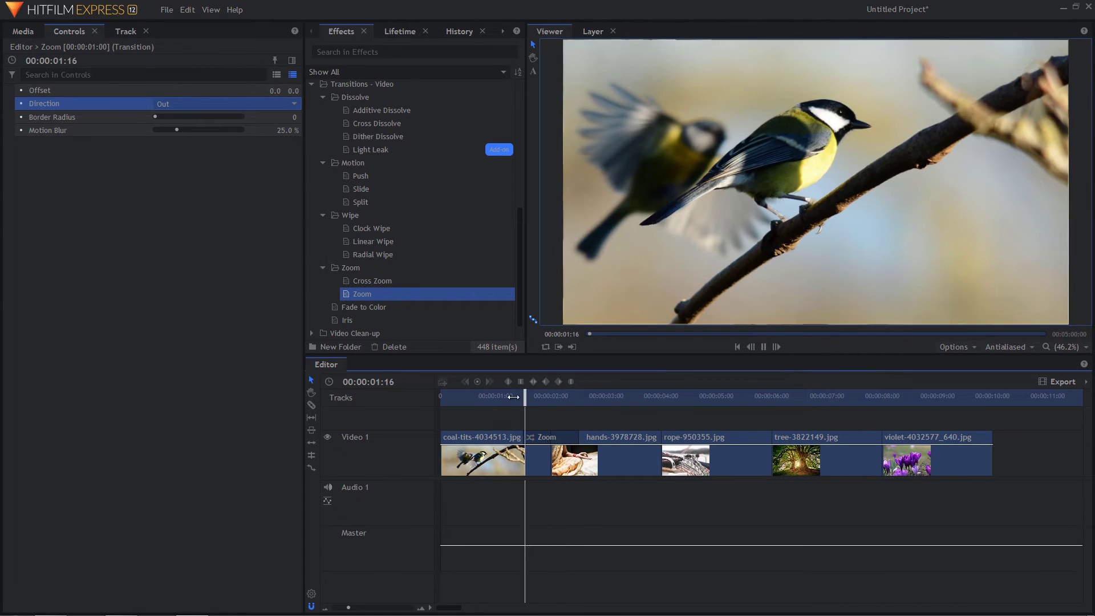
{"action": "key", "text": "space"}
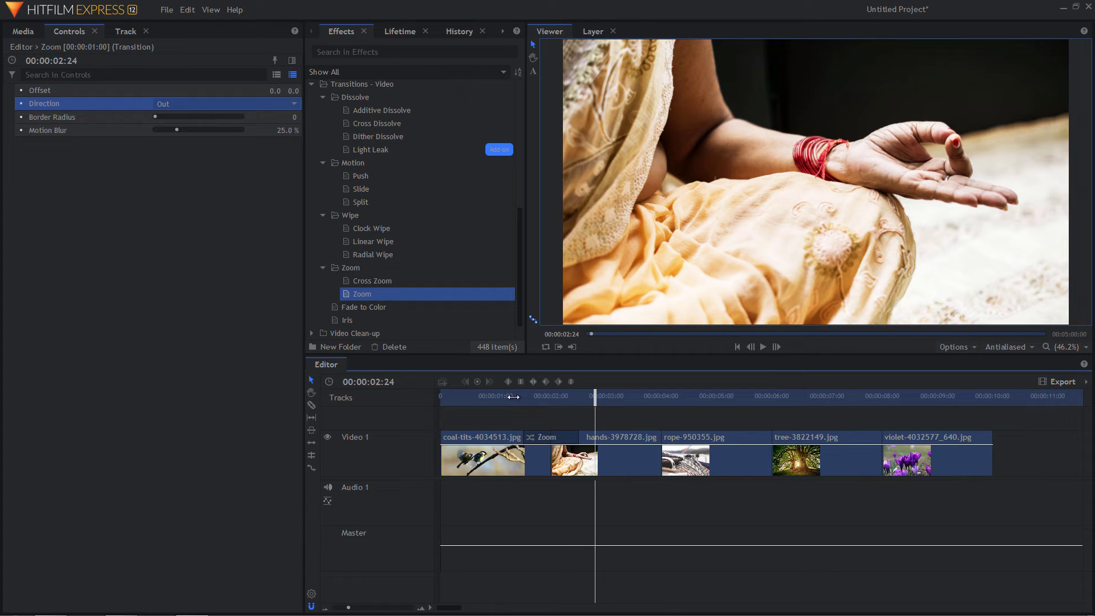
{"action": "left_click", "coordinate": [567, 439]}
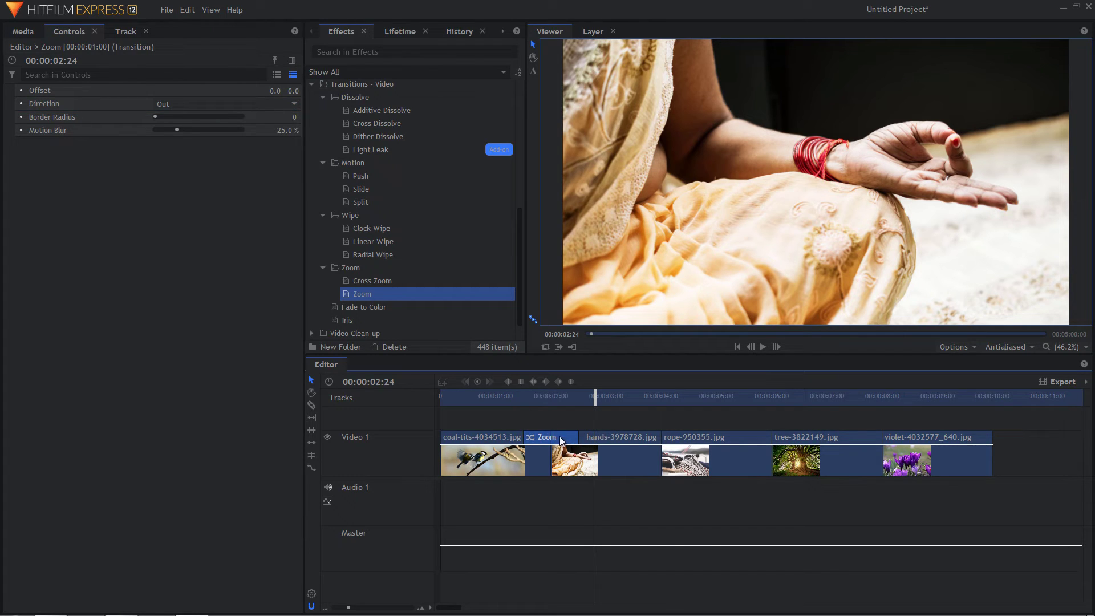
{"action": "key", "text": "Delete"}
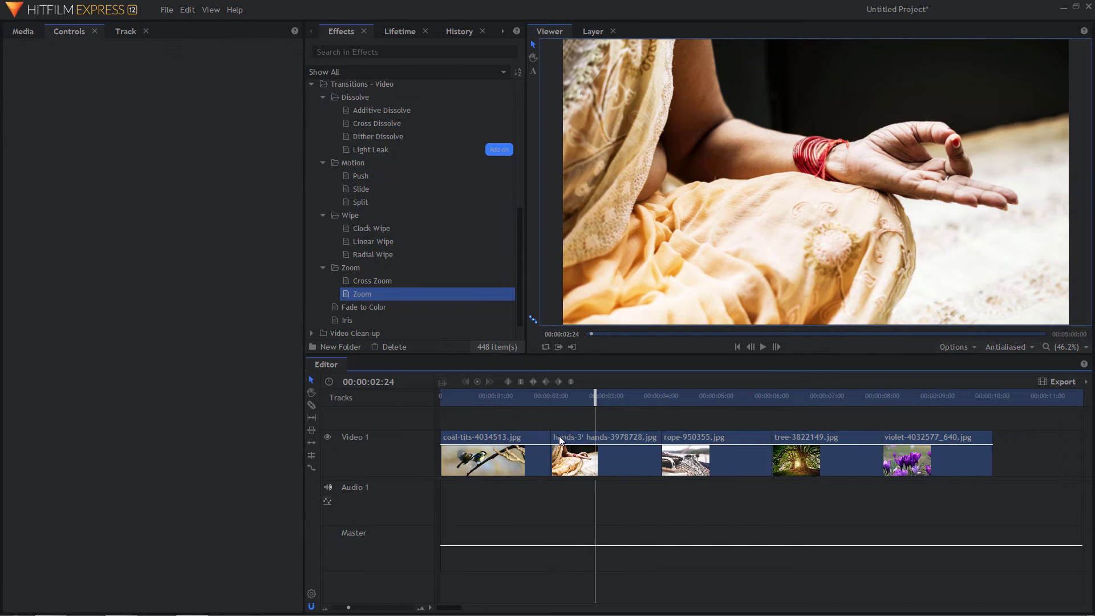
Add the 20181118_092003.mp4 video to the timeline directly after the violet image
{"action": "left_click", "coordinate": [25, 32]}
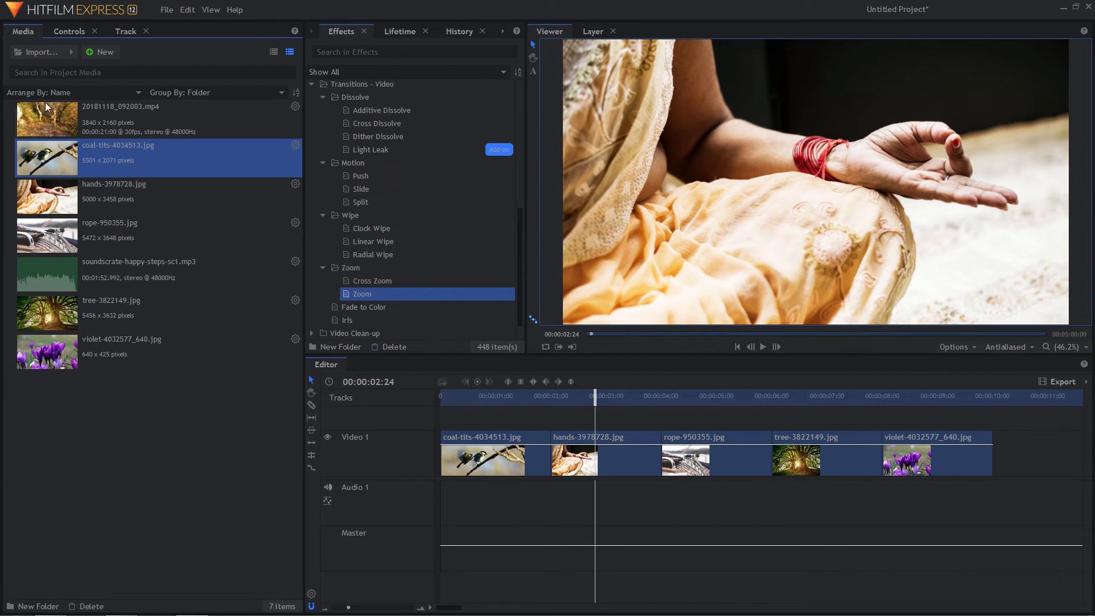
{"action": "left_click", "coordinate": [80, 113]}
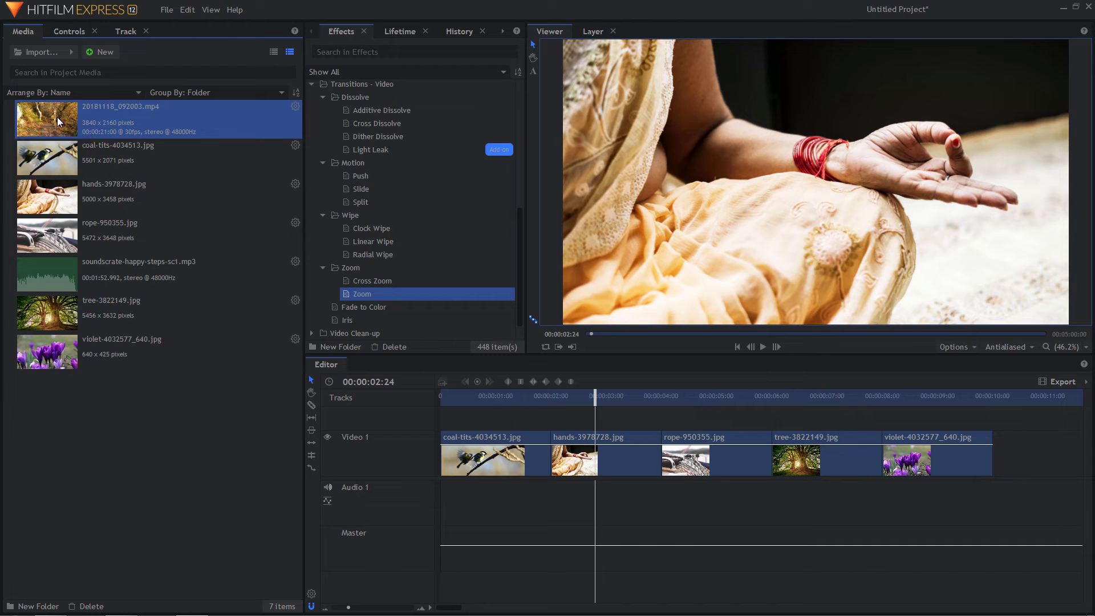
{"action": "left_click_drag", "start_coordinate": [56, 115], "coordinate": [997, 460]}
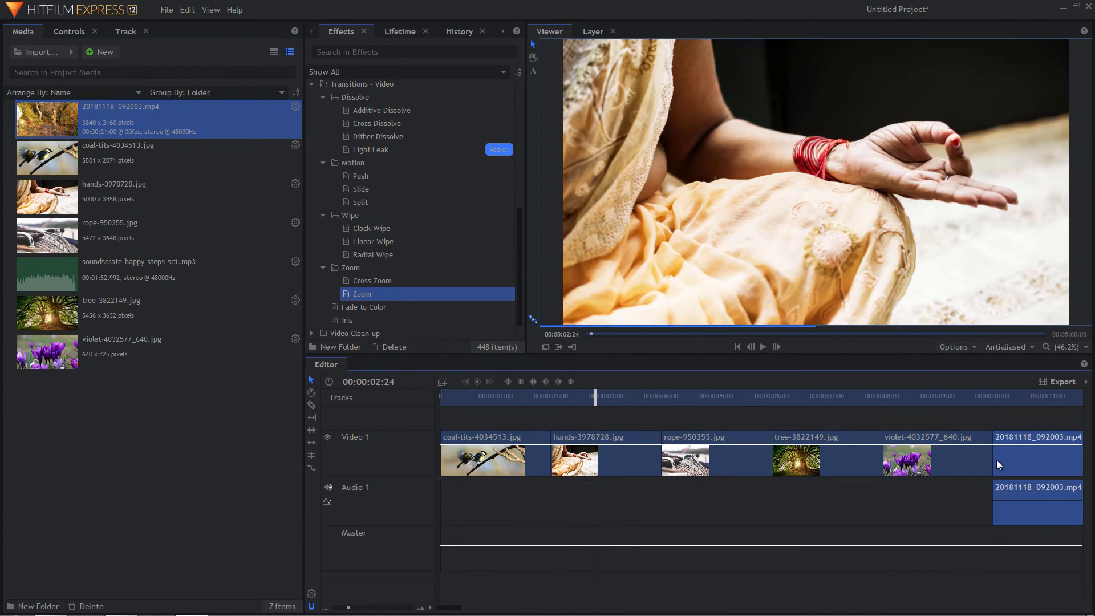
Slice the 20181118_092003.mp4 clip at 00:00:12:01 and again at about 17 seconds, and delete its first segment
{"action": "left_click_drag", "start_coordinate": [348, 608], "coordinate": [342, 610]}
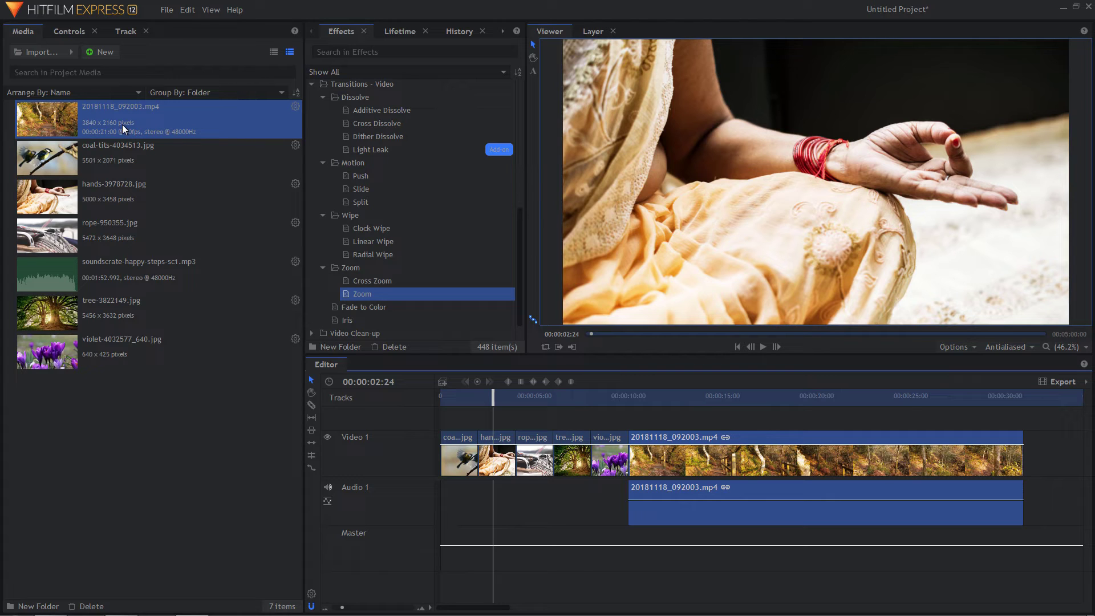
{"action": "left_click", "coordinate": [696, 394]}
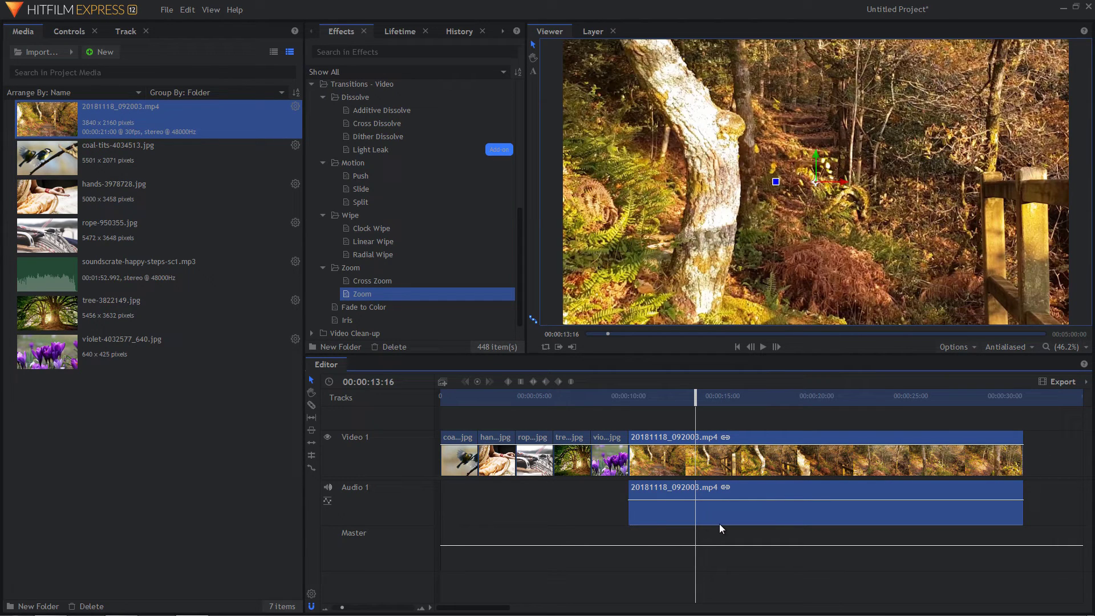
{"action": "left_click_drag", "start_coordinate": [696, 399], "coordinate": [666, 400]}
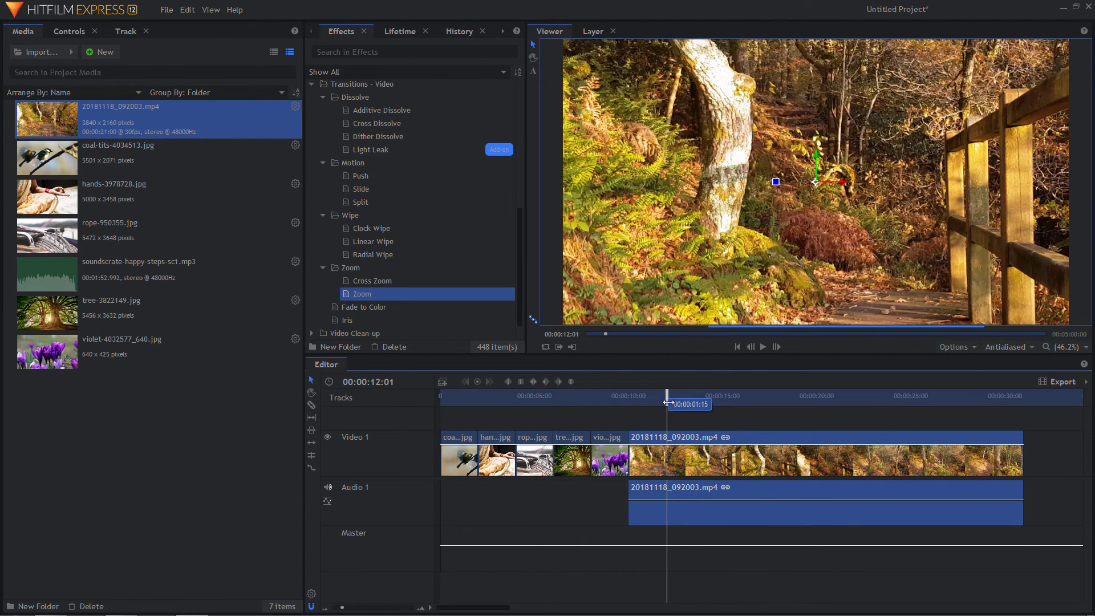
{"action": "left_click", "coordinate": [311, 405]}
{"action": "left_click", "coordinate": [672, 460]}
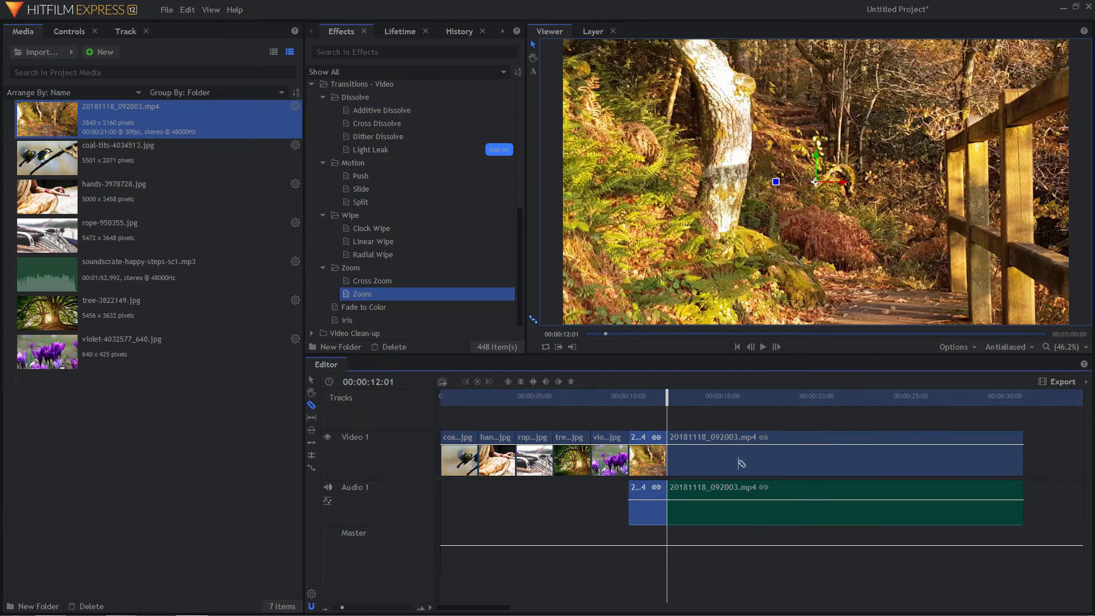
{"action": "left_click", "coordinate": [758, 462]}
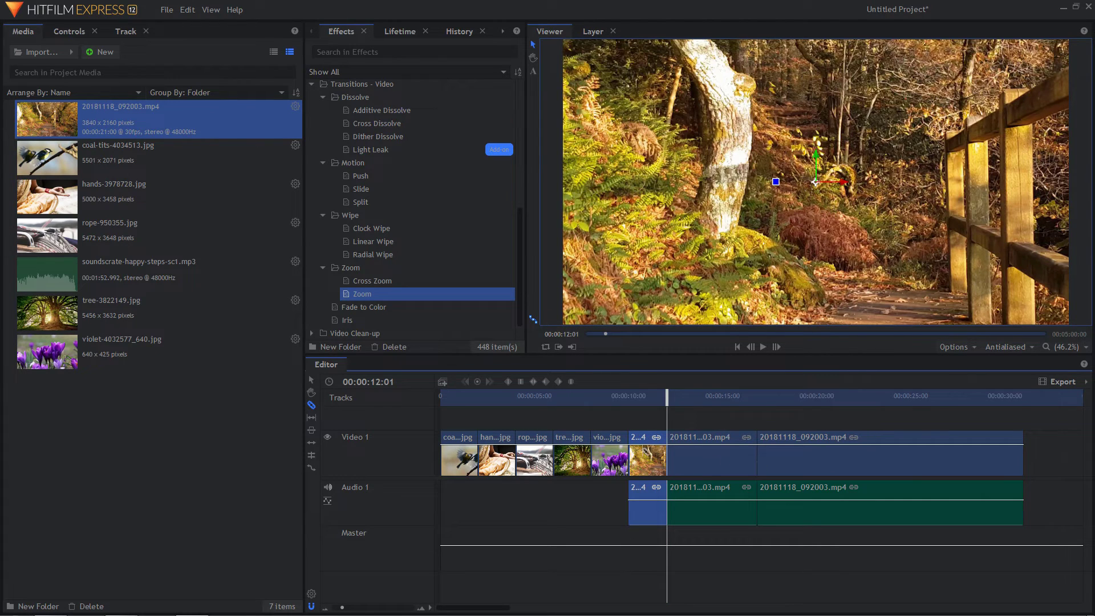
{"action": "left_click", "coordinate": [313, 380]}
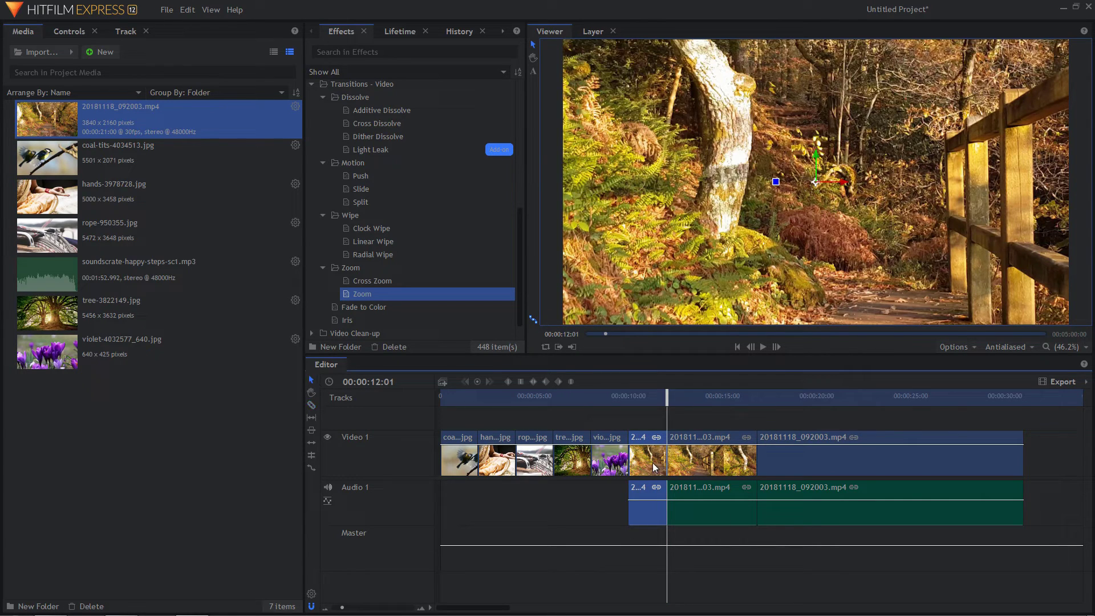
{"action": "key", "text": "Delete"}
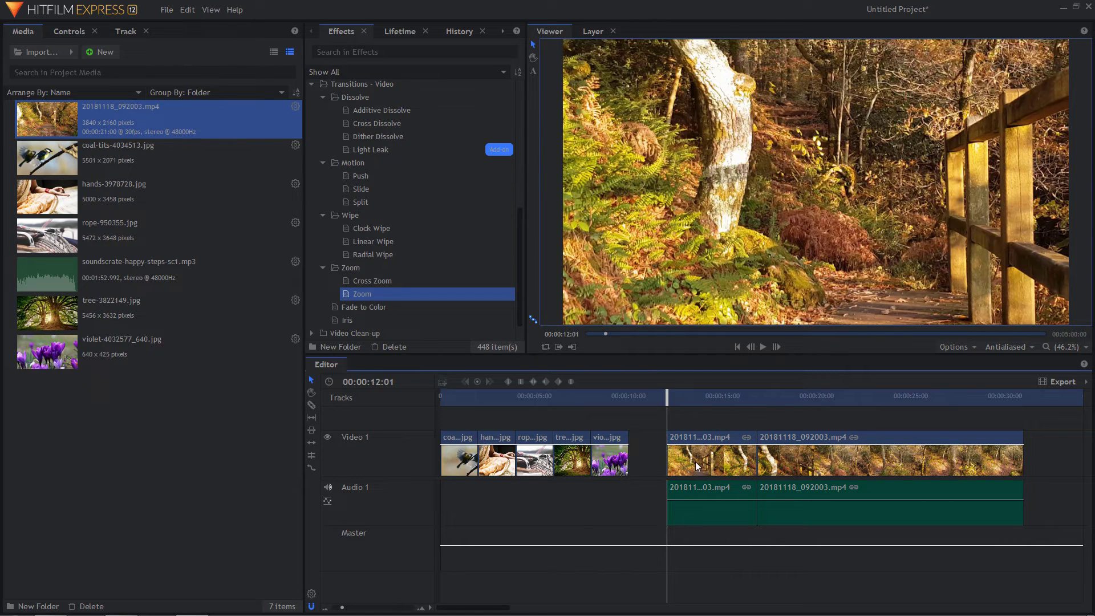
Delete the last segment of the 20181118_092003.mp4 clip and close the gap between the violet image and the remaining segment
{"action": "left_click", "coordinate": [801, 459]}
{"action": "key", "text": "Delete"}
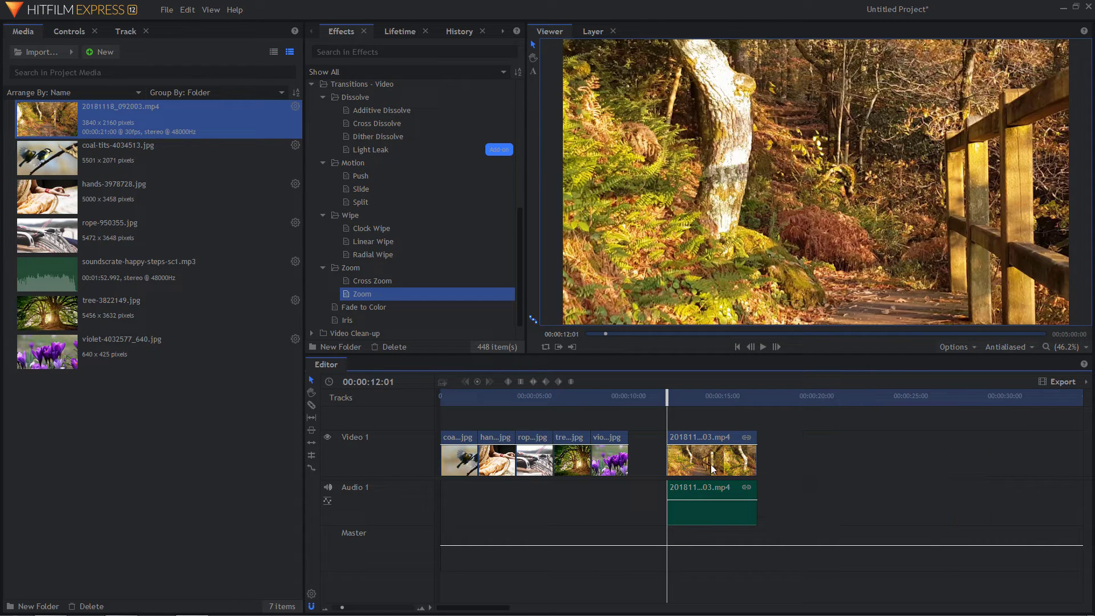
{"action": "right_click", "coordinate": [646, 450]}
{"action": "left_click", "coordinate": [679, 425]}
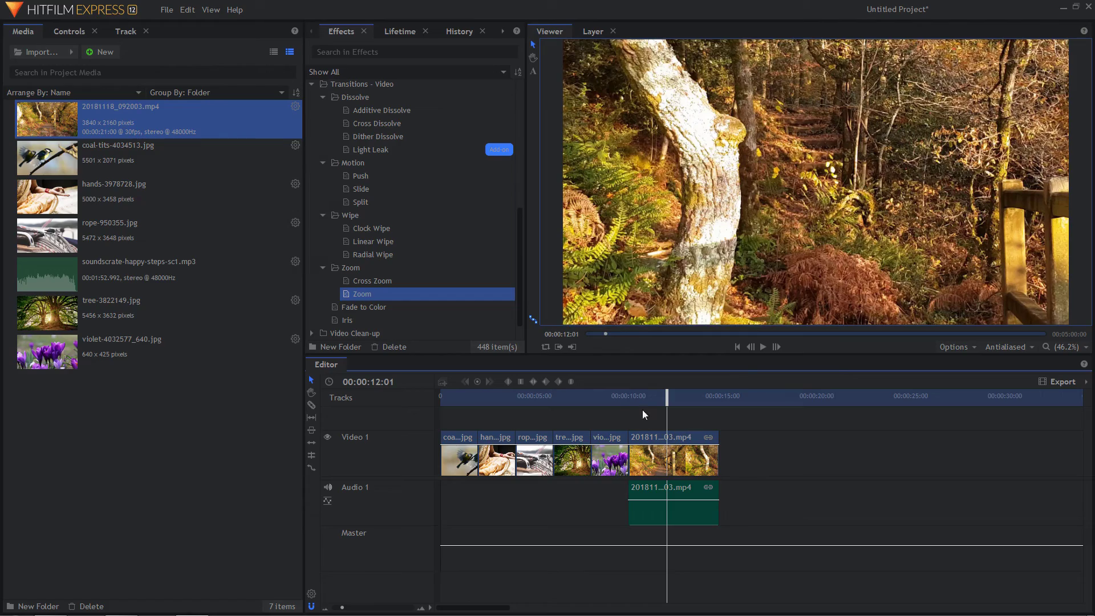
Set the scale of the 20181118_092003.mp4 clip on the timeline to 50%
{"action": "left_click_drag", "start_coordinate": [631, 398], "coordinate": [650, 421]}
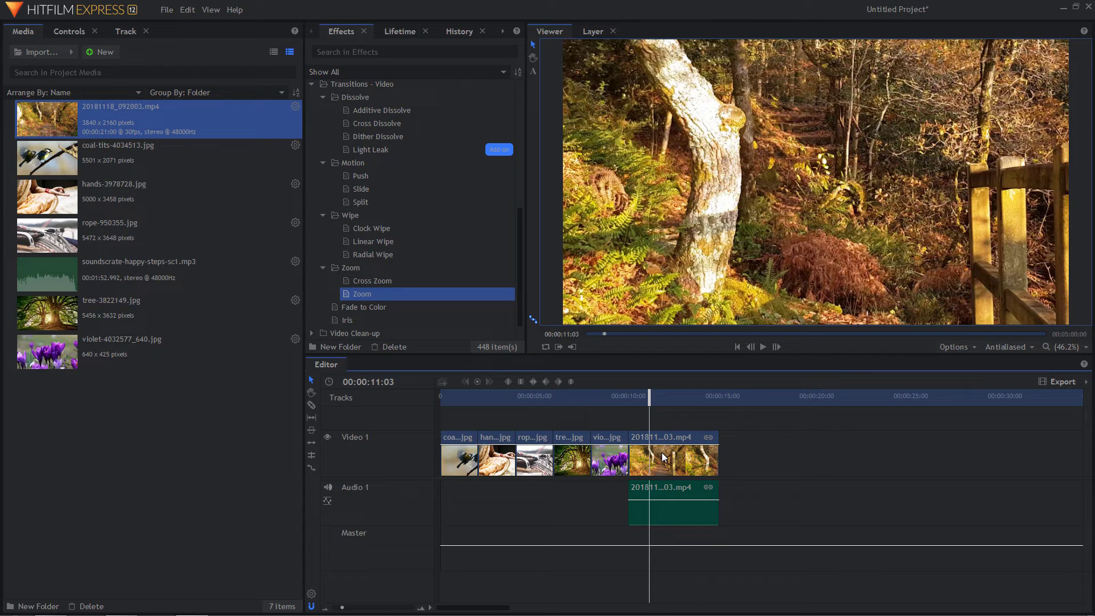
{"action": "left_click", "coordinate": [68, 31]}
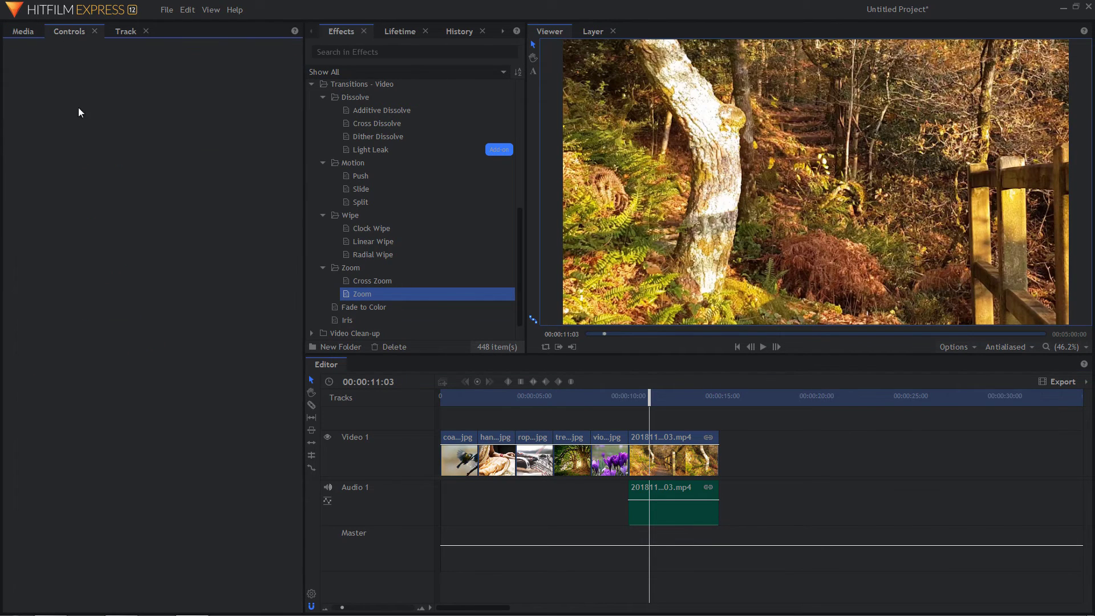
{"action": "left_click", "coordinate": [681, 458]}
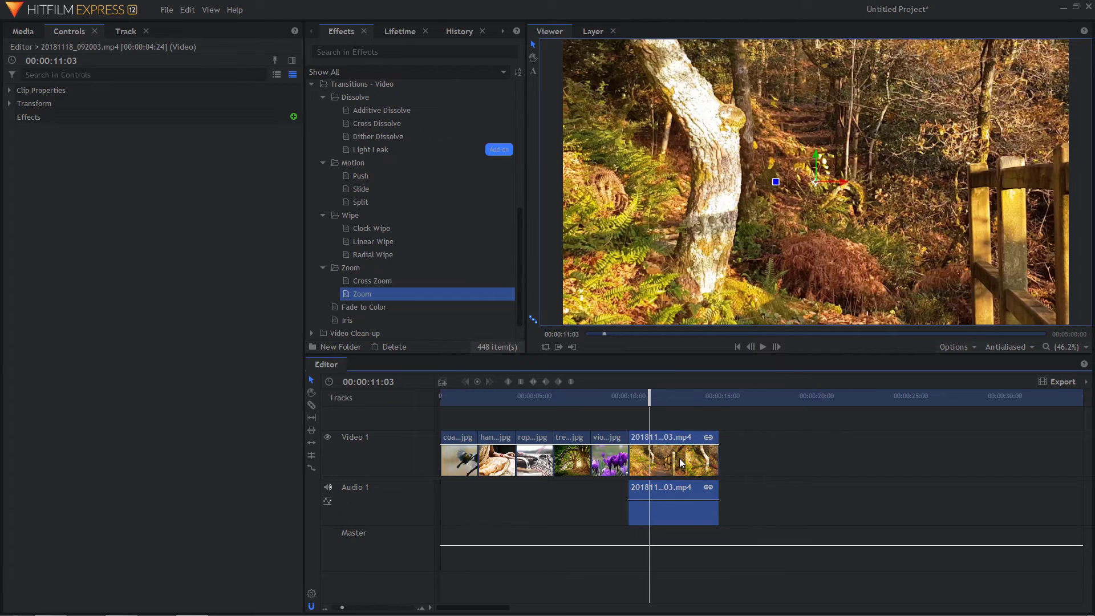
{"action": "left_click", "coordinate": [10, 104]}
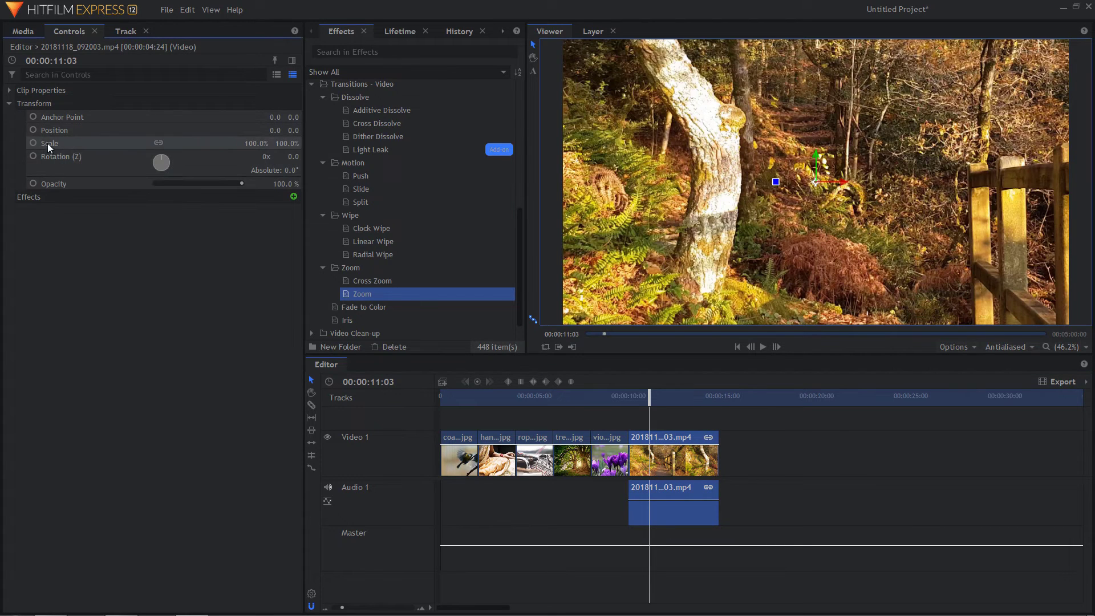
{"action": "left_click", "coordinate": [258, 143]}
{"action": "type", "text": "50"}
{"action": "key", "text": "Return"}
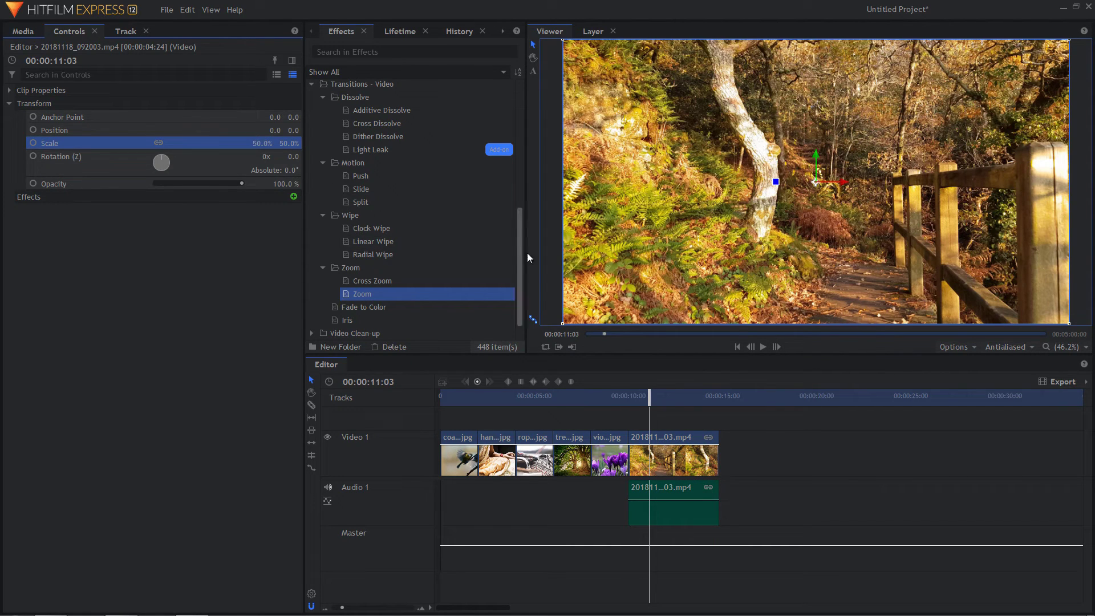
Play back the rescaled video clip from about the 10-second mark and return the playhead to the clip's start
{"action": "left_click", "coordinate": [626, 397]}
{"action": "key", "text": "space"}
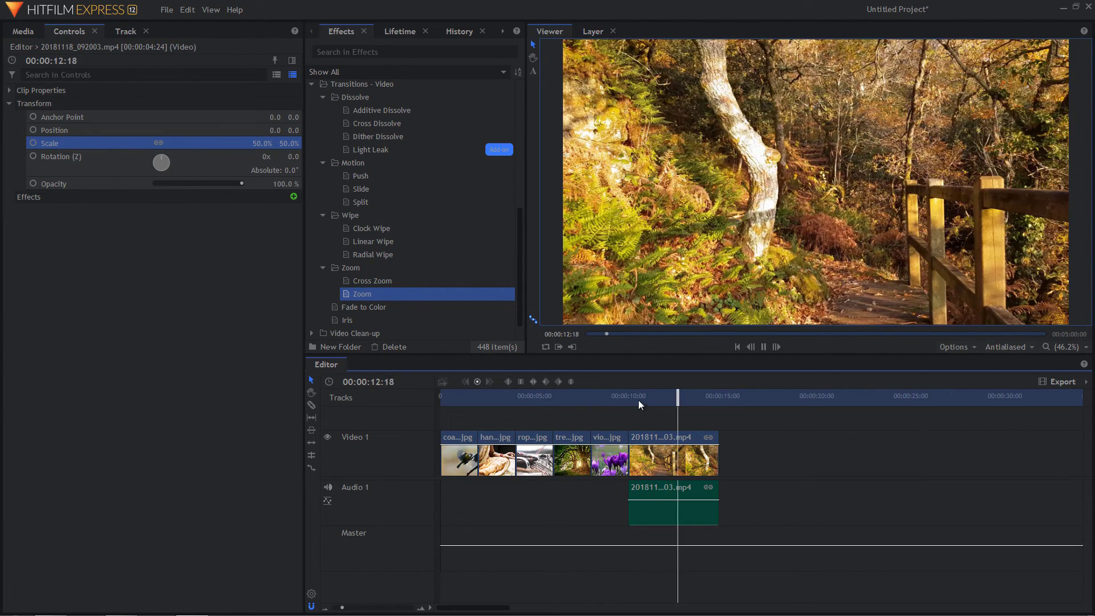
{"action": "key", "text": "space"}
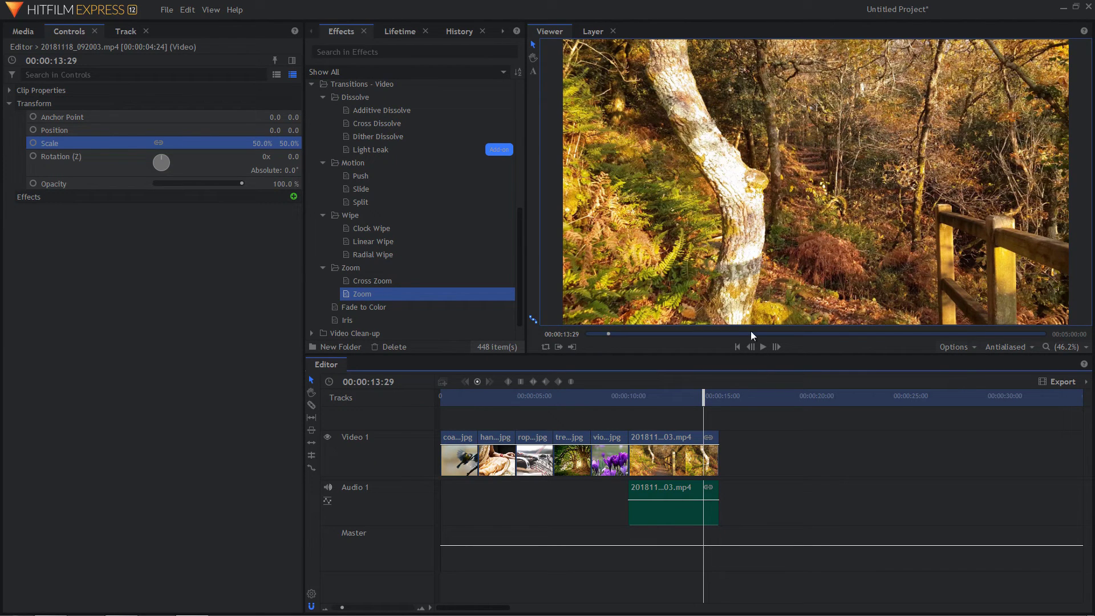
{"action": "left_click_drag", "start_coordinate": [700, 401], "coordinate": [633, 407]}
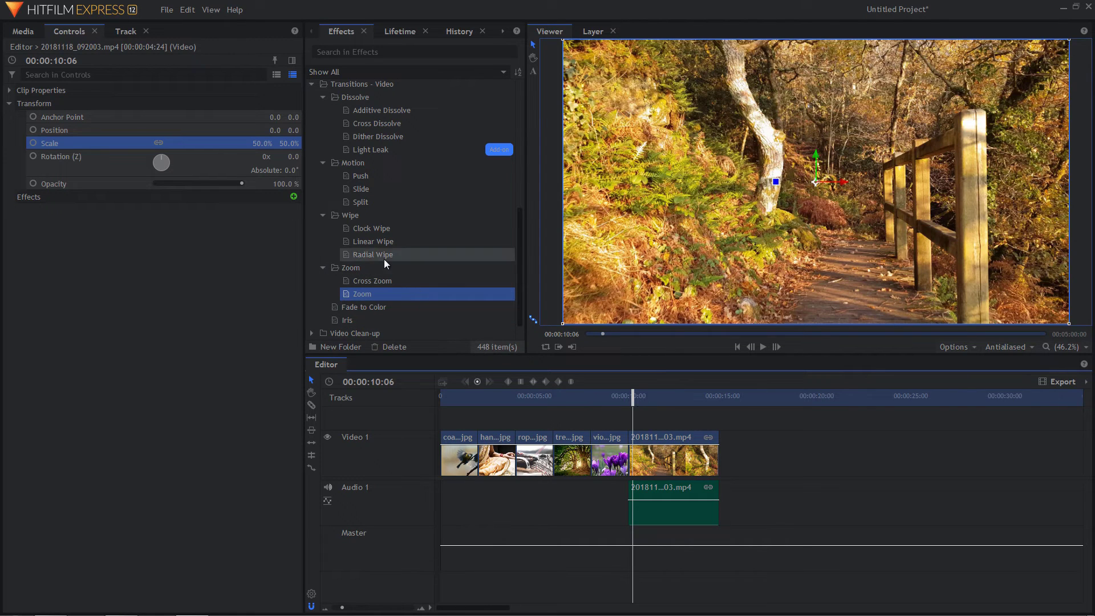
Add a Linear Wipe transition between the violet image and the video clip and preview it
{"action": "left_click_drag", "start_coordinate": [371, 239], "coordinate": [628, 436]}
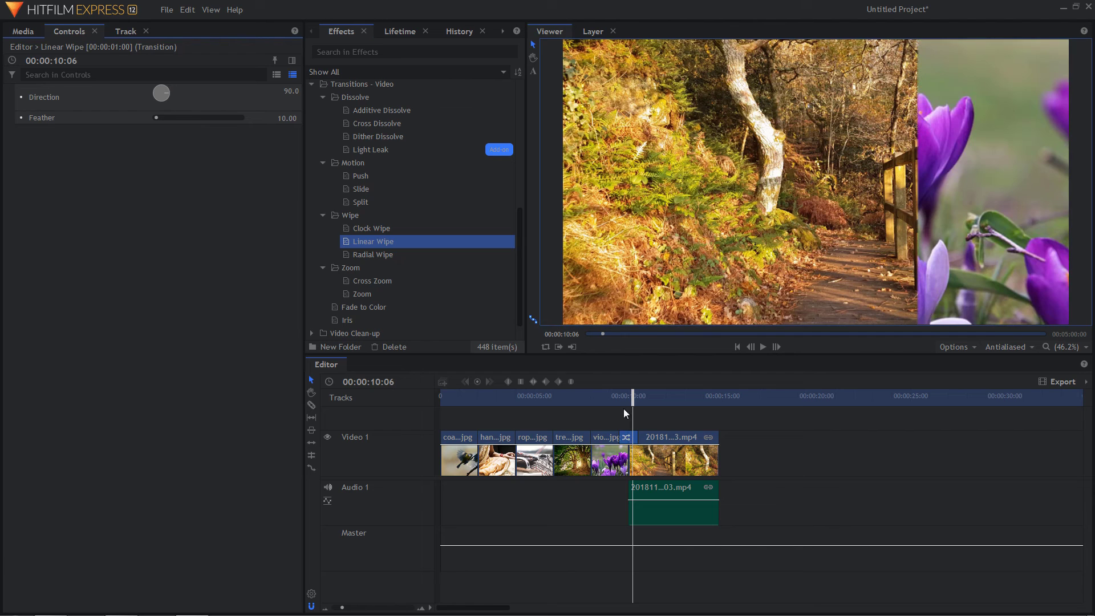
{"action": "left_click", "coordinate": [617, 399]}
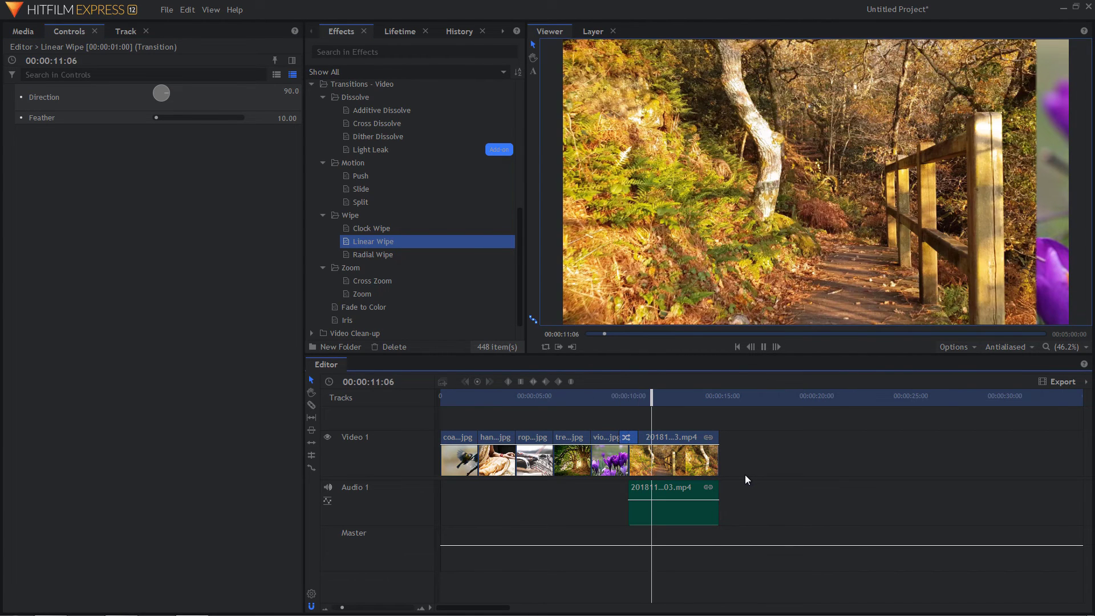
{"action": "key", "text": "space"}
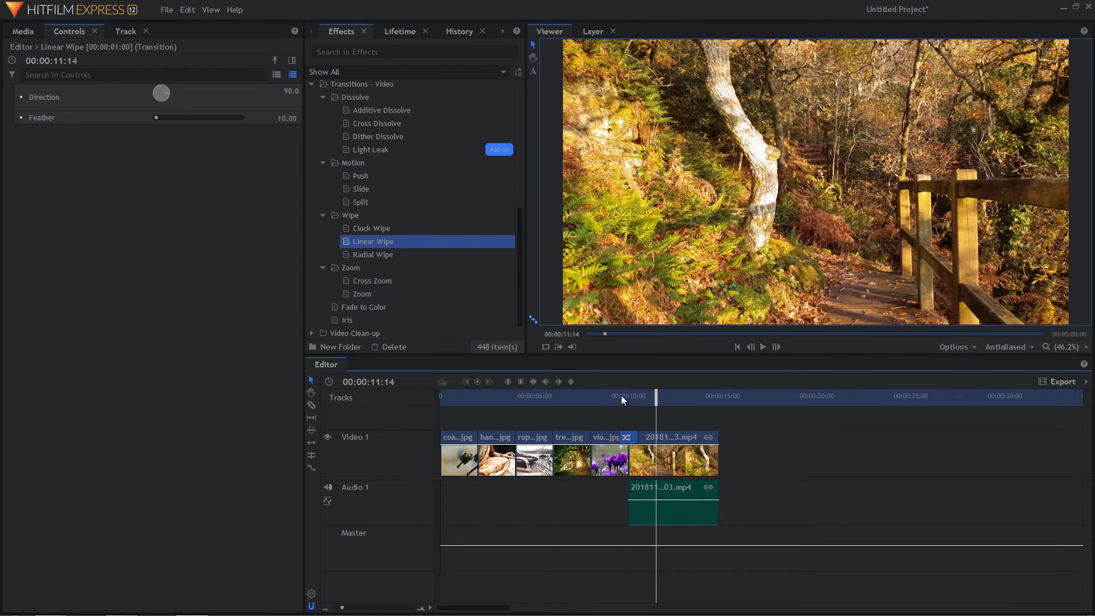
{"action": "left_click_drag", "start_coordinate": [621, 396], "coordinate": [649, 399]}
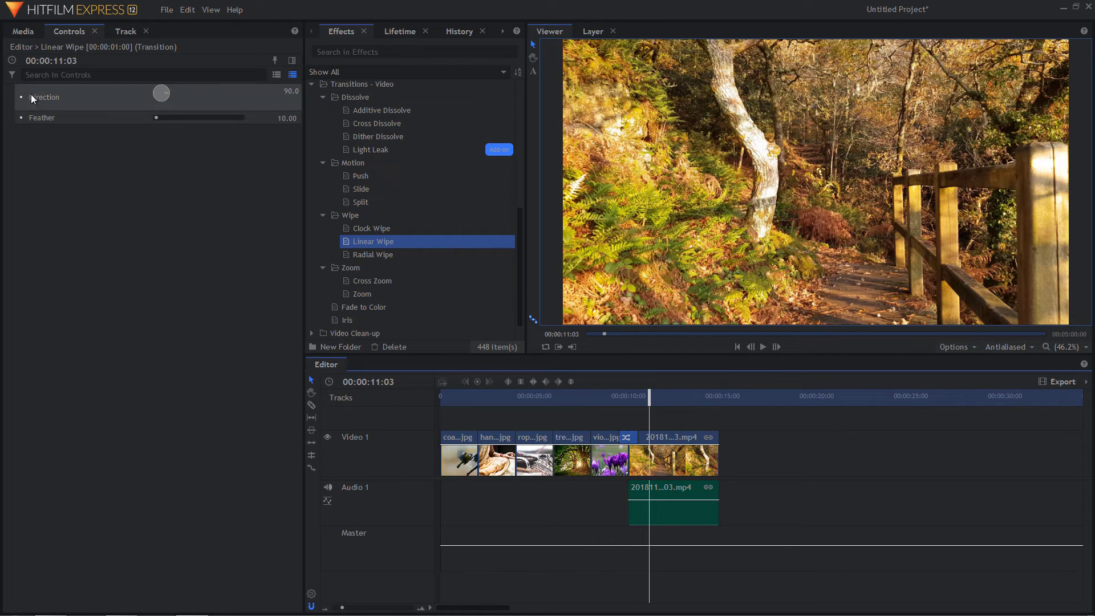
Insert a second audio track and place soundscrate-happy-steps-sc1.mp3 on it at the start of the timeline
{"action": "left_click", "coordinate": [27, 30]}
{"action": "left_click", "coordinate": [92, 280]}
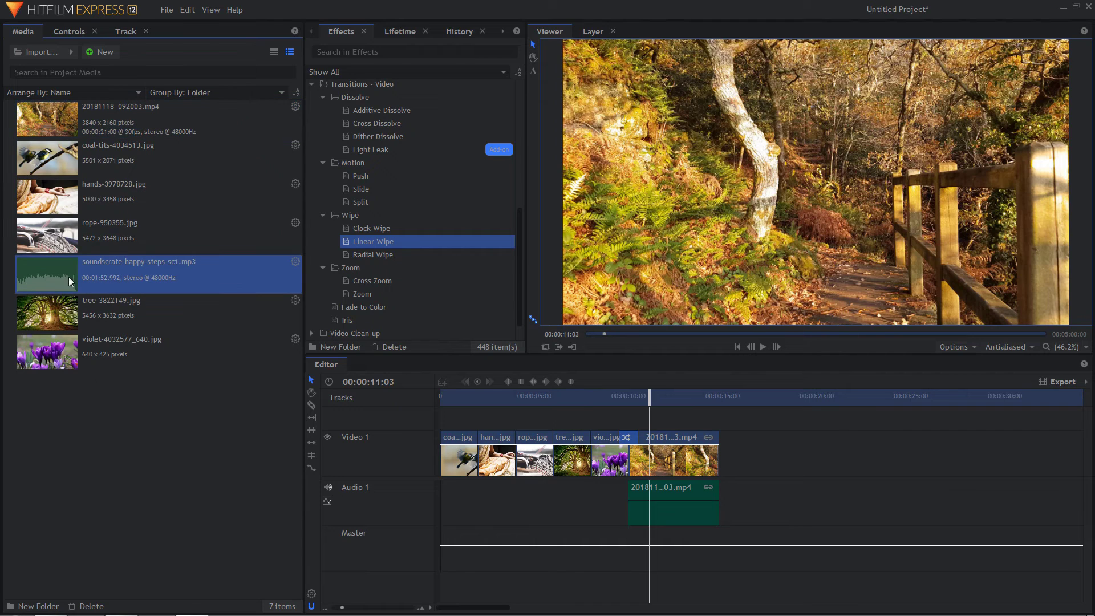
{"action": "left_click_drag", "start_coordinate": [57, 269], "coordinate": [454, 501]}
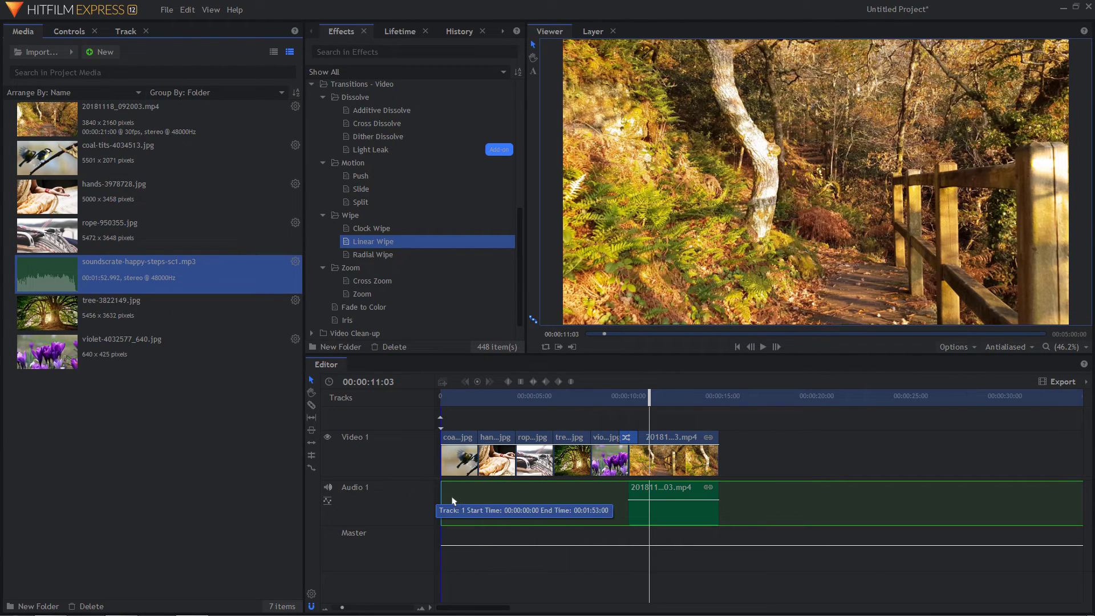
{"action": "left_click_drag", "start_coordinate": [454, 501], "coordinate": [126, 279]}
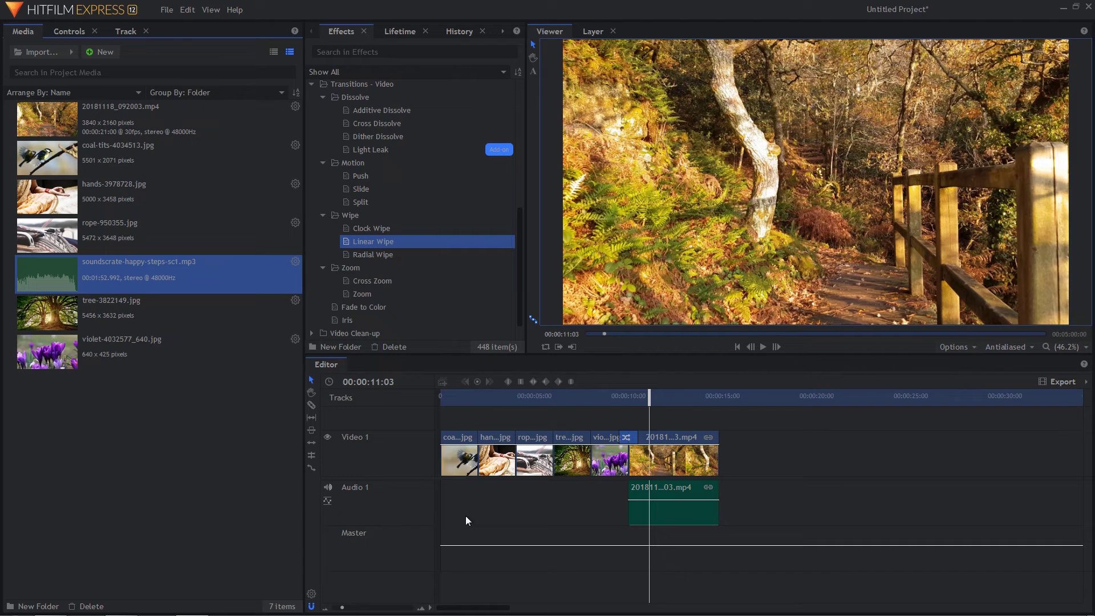
{"action": "right_click", "coordinate": [375, 504]}
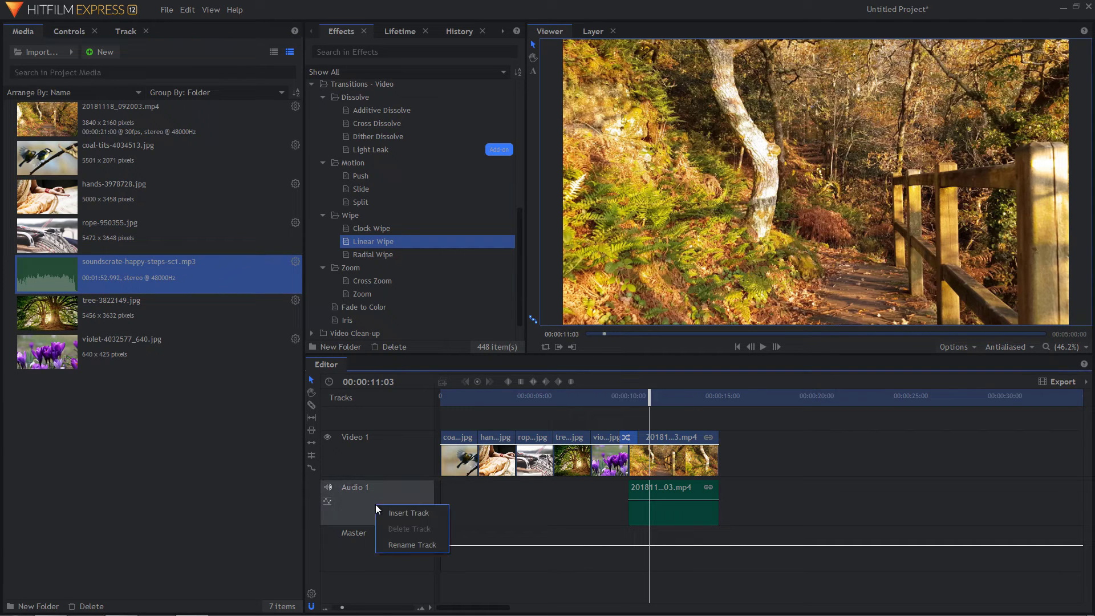
{"action": "left_click", "coordinate": [416, 514]}
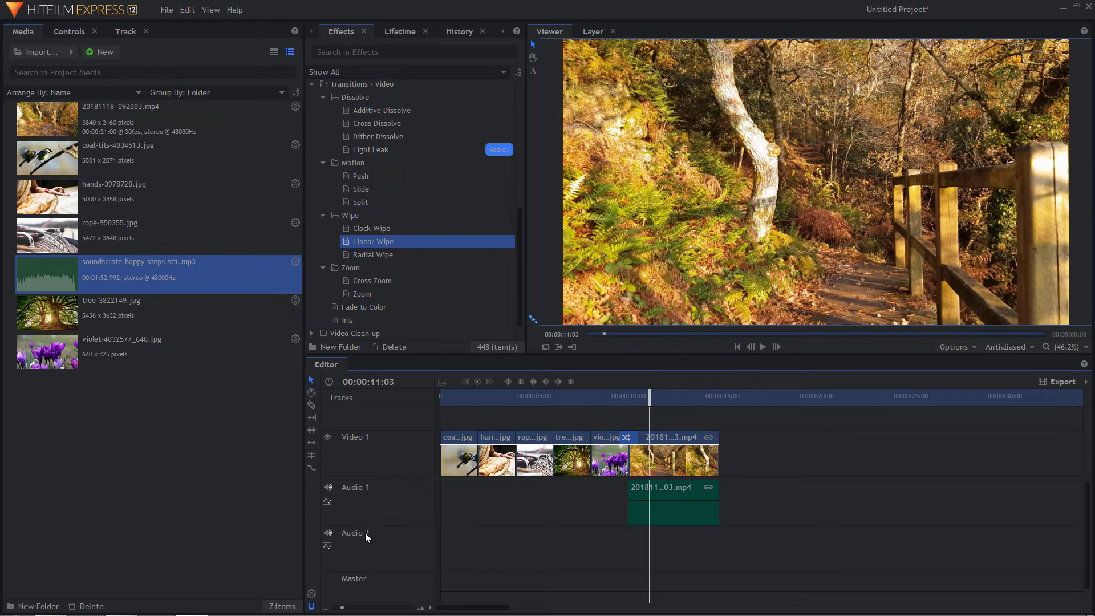
{"action": "left_click_drag", "start_coordinate": [47, 270], "coordinate": [441, 539]}
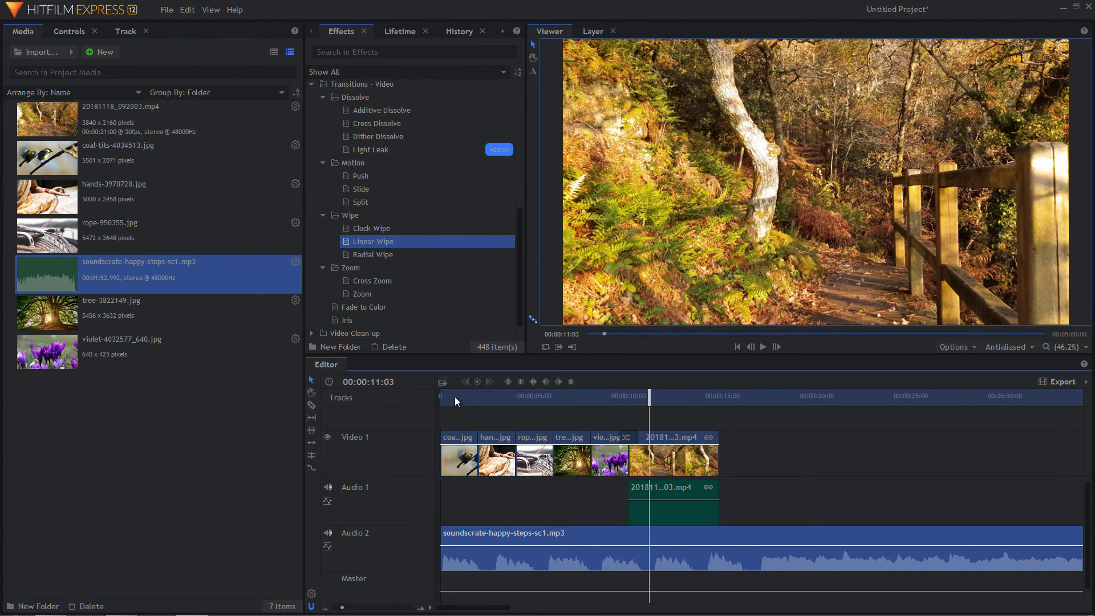
Play the whole slideshow with its music from 00:00:00:00 until just past the end of the video clip
{"action": "left_click_drag", "start_coordinate": [455, 399], "coordinate": [440, 402]}
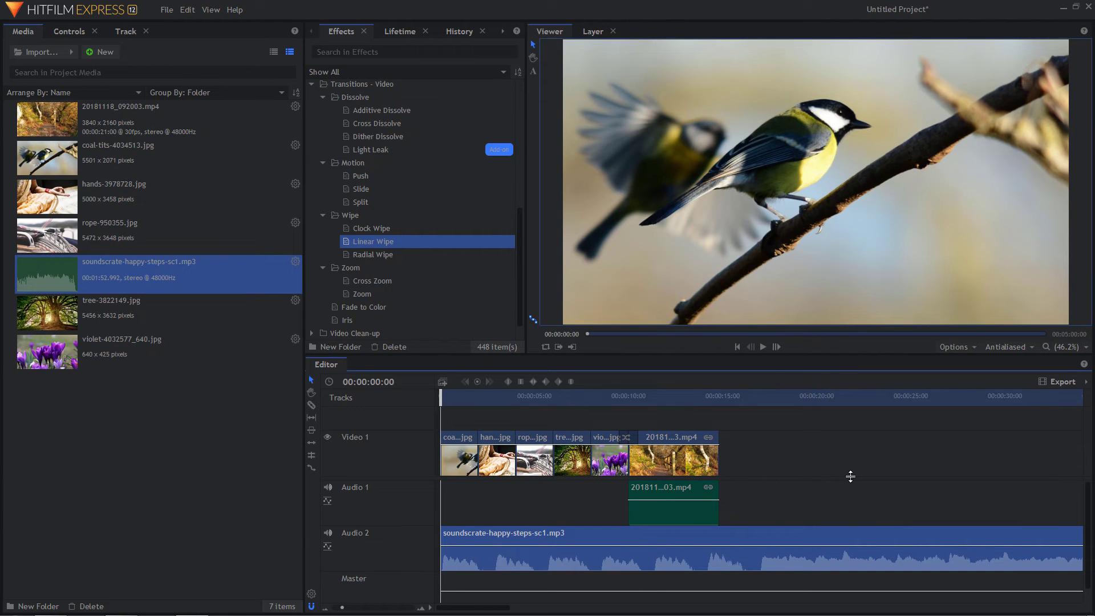
{"action": "key", "text": "space"}
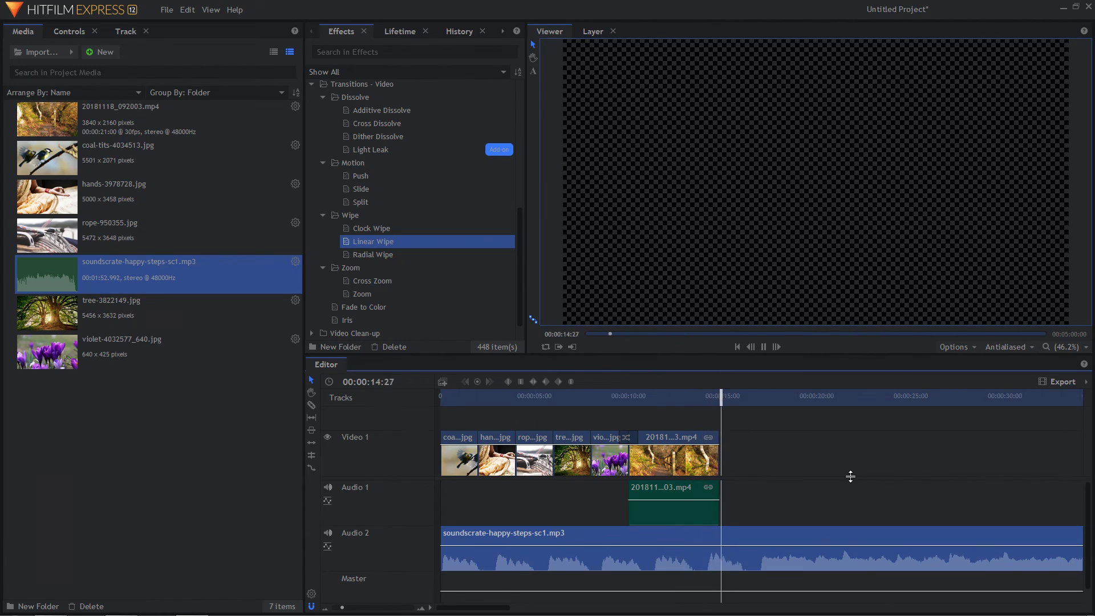
{"action": "key", "text": "space"}
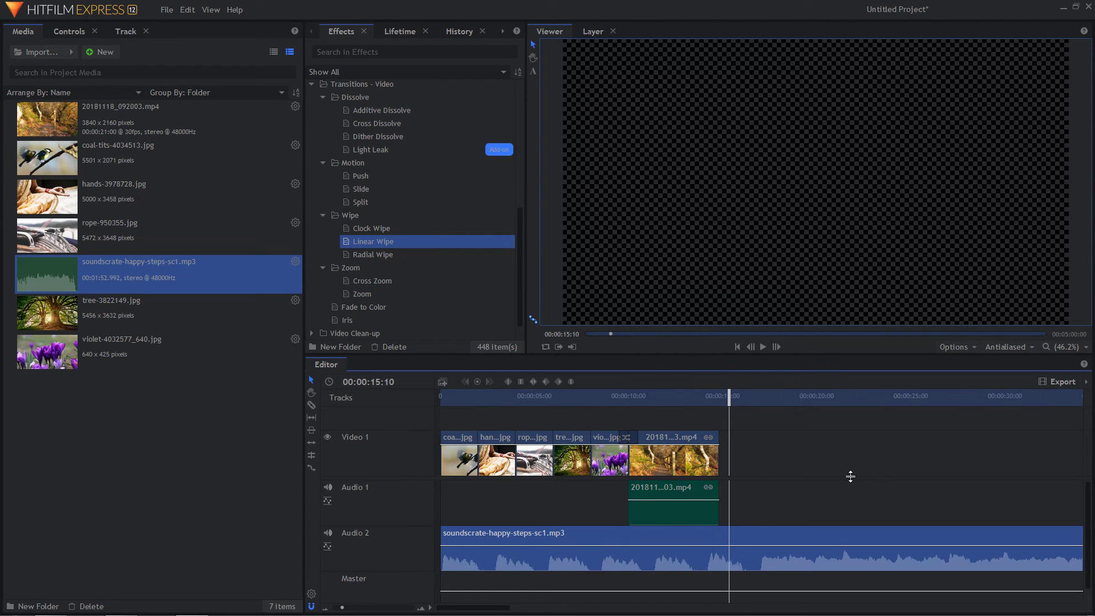
Add the text "Salut !" over the upper-left area of the coal-tits image at 00:00:00:00 with the Text tool
{"action": "left_click", "coordinate": [533, 73]}
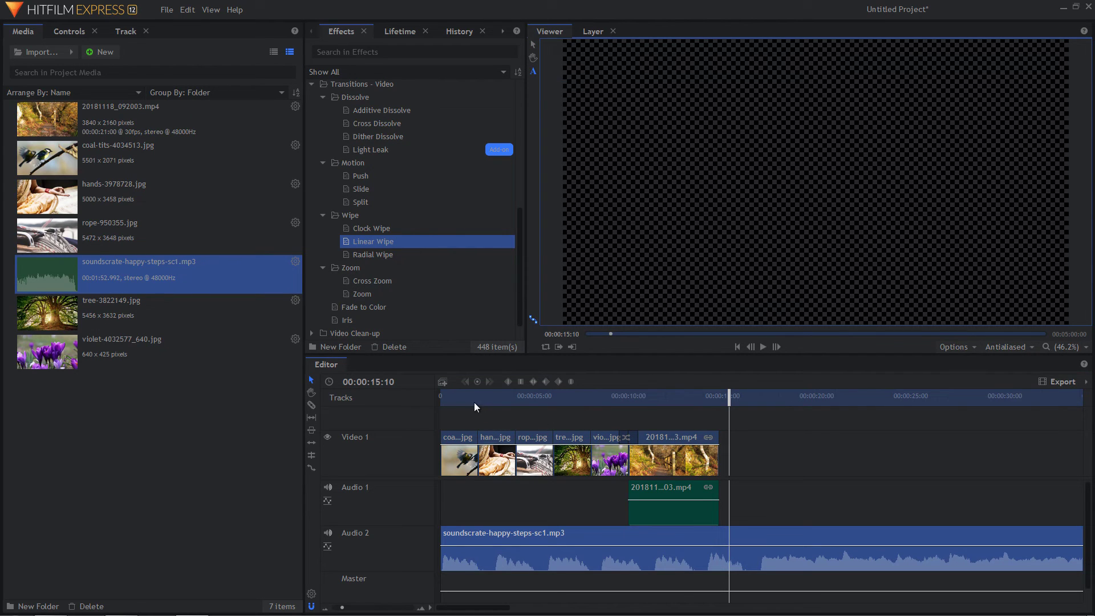
{"action": "key", "text": "Home"}
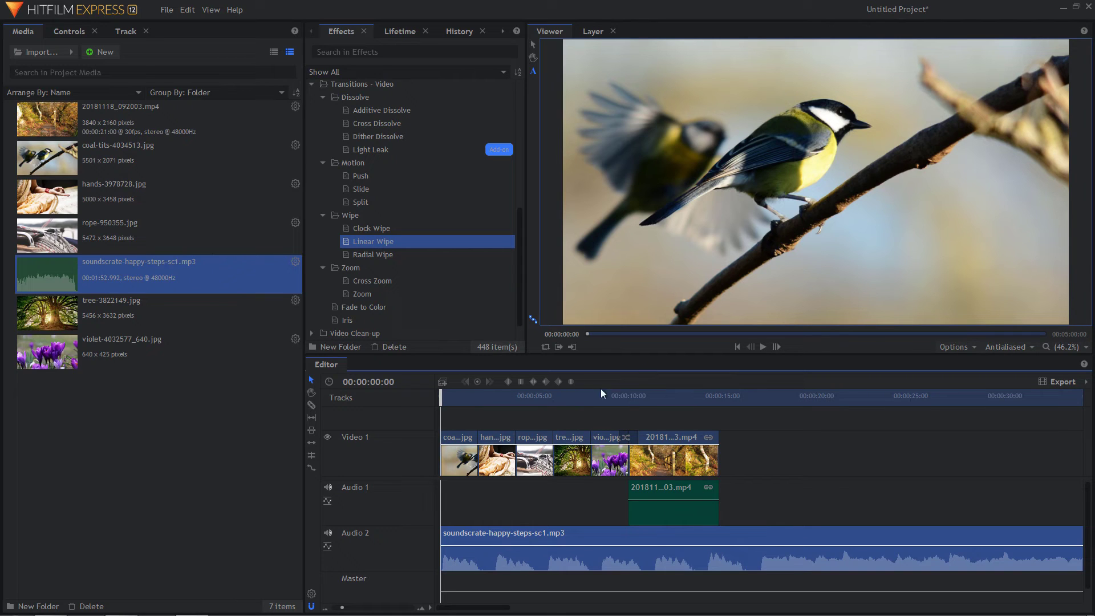
{"action": "left_click", "coordinate": [615, 103]}
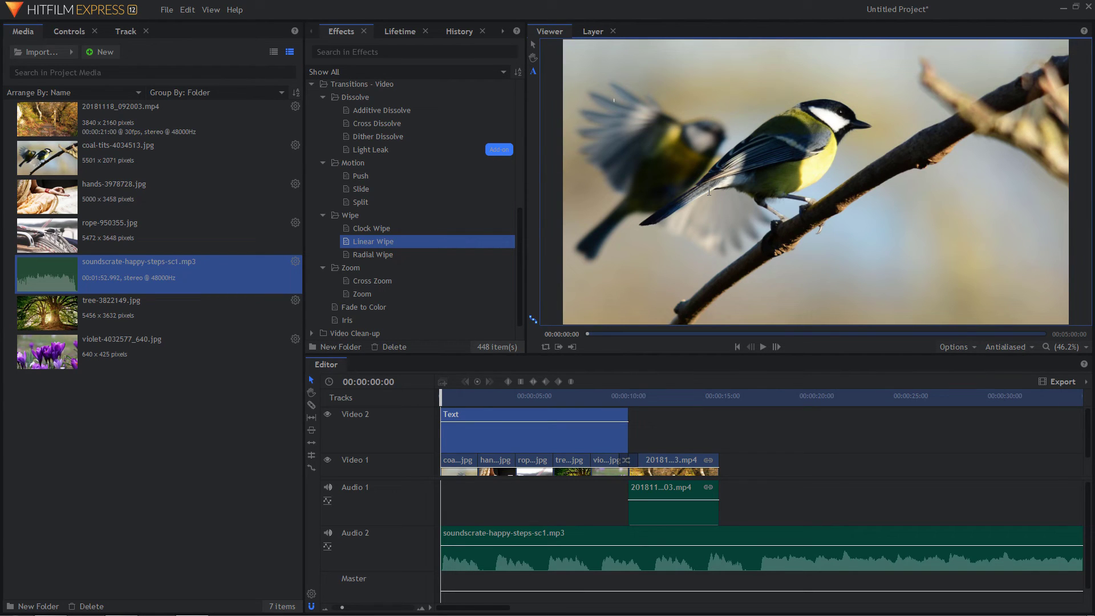
{"action": "type", "text": "Salut !"}
Search the effects for "drop" and apply Drop Shadow to the Text clip on Video 2
{"action": "left_click", "coordinate": [393, 52]}
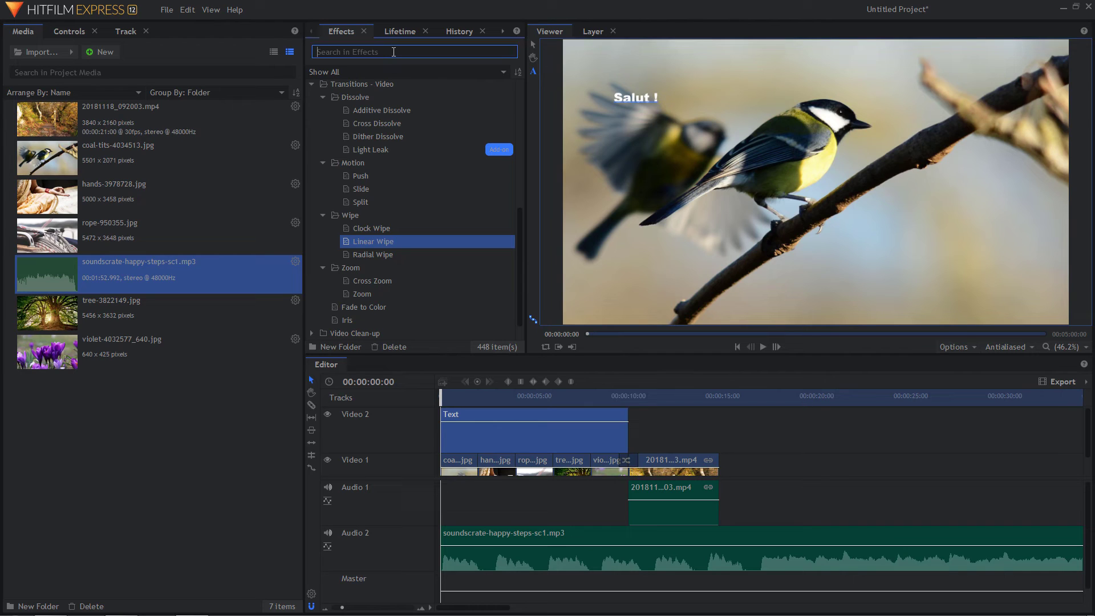
{"action": "type", "text": "drop"}
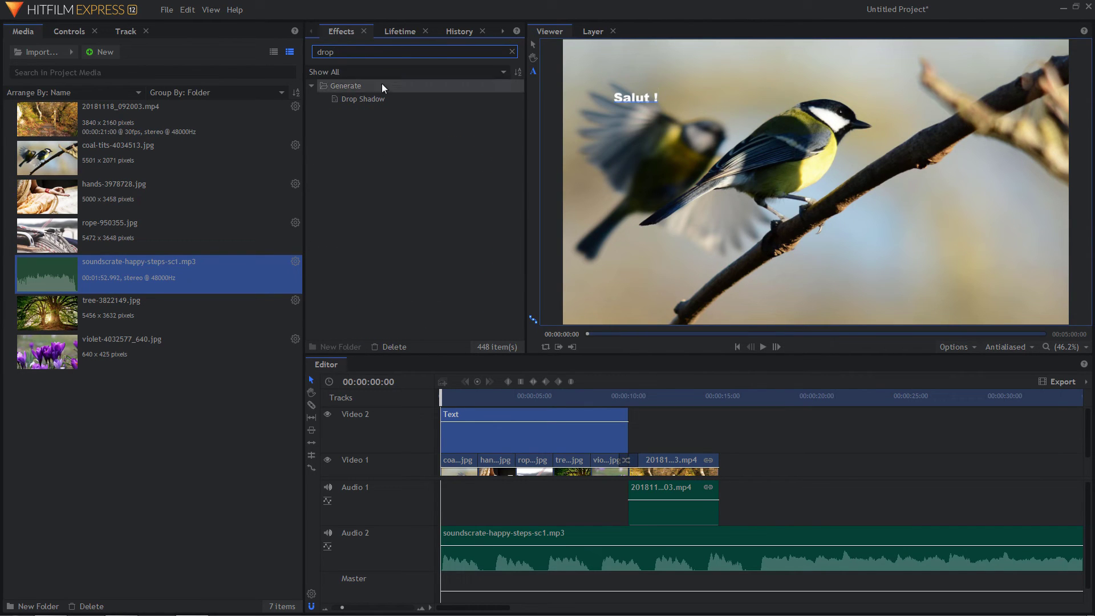
{"action": "left_click_drag", "start_coordinate": [363, 100], "coordinate": [461, 429]}
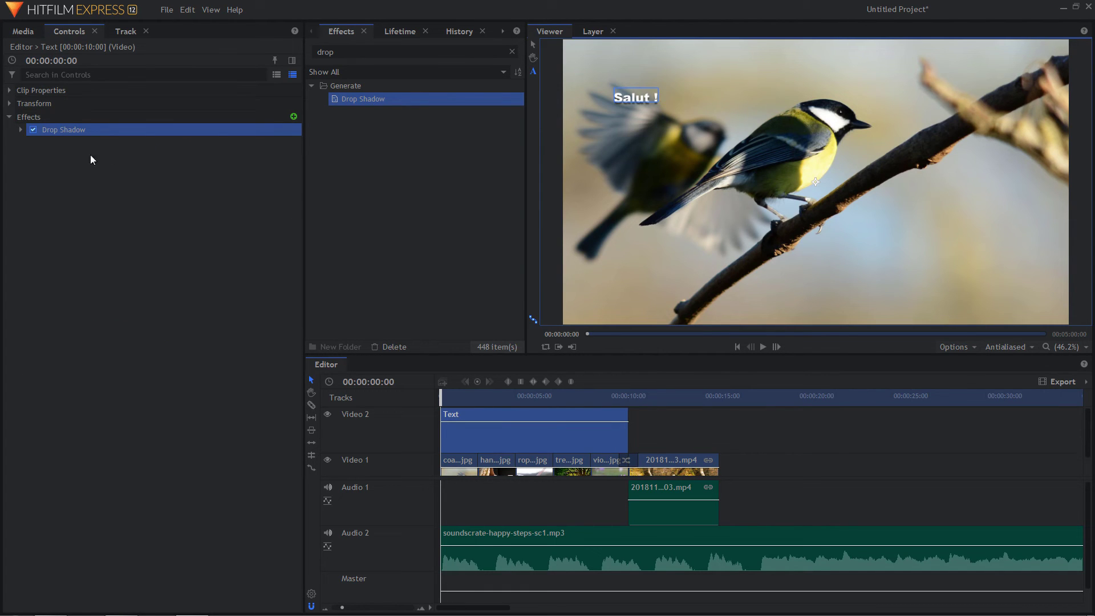
Set the Drop Shadow's penumbra to about 97.2 px and its opacity to about 0.95
{"action": "left_click", "coordinate": [20, 130]}
{"action": "left_click_drag", "start_coordinate": [156, 247], "coordinate": [169, 249]}
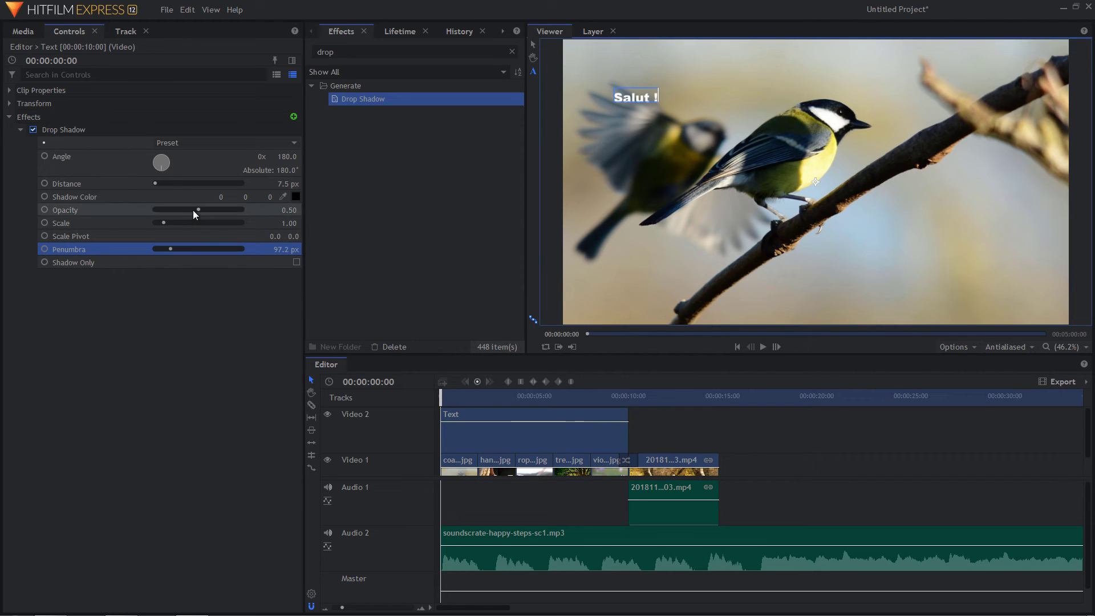
{"action": "left_click_drag", "start_coordinate": [197, 208], "coordinate": [238, 208]}
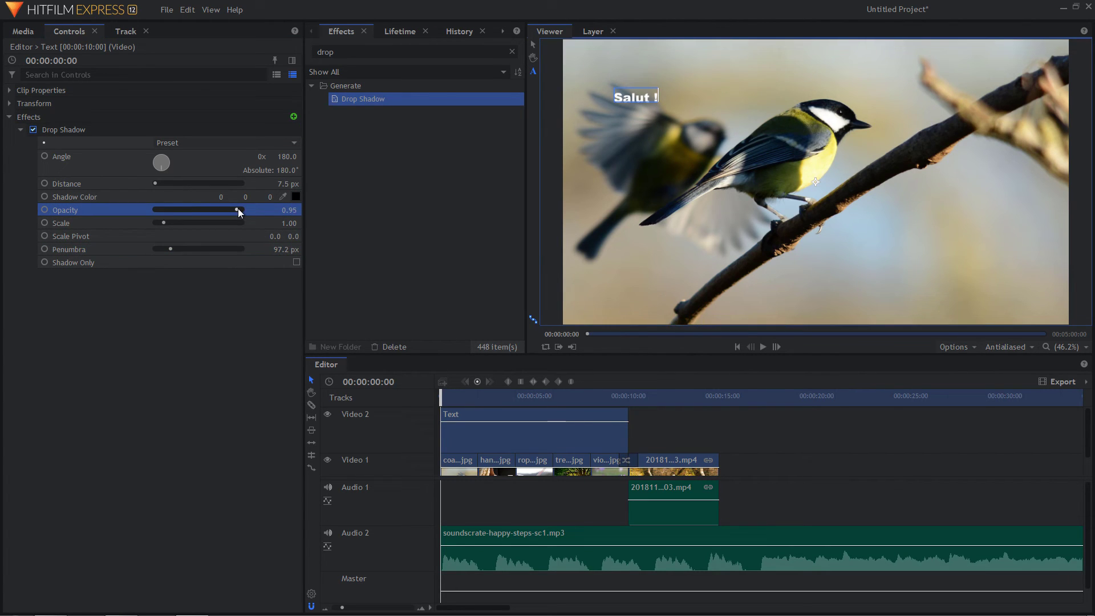
Duplicate the Drop Shadow effect on the text clip and disable the first of the two shadows
{"action": "left_click", "coordinate": [71, 129]}
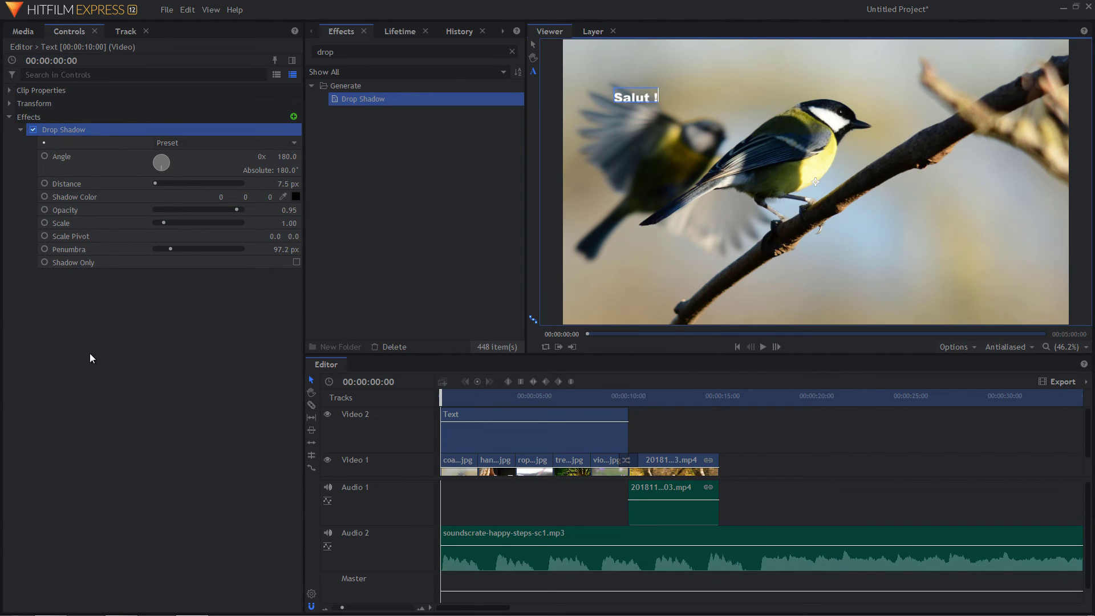
{"action": "key", "text": "ctrl+d"}
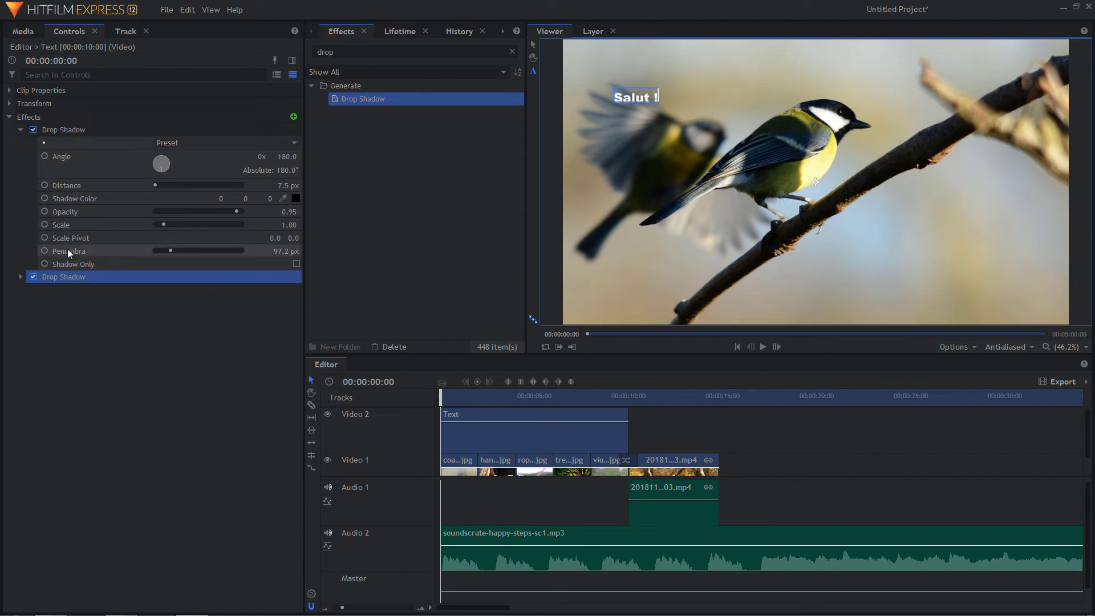
{"action": "left_click", "coordinate": [21, 130]}
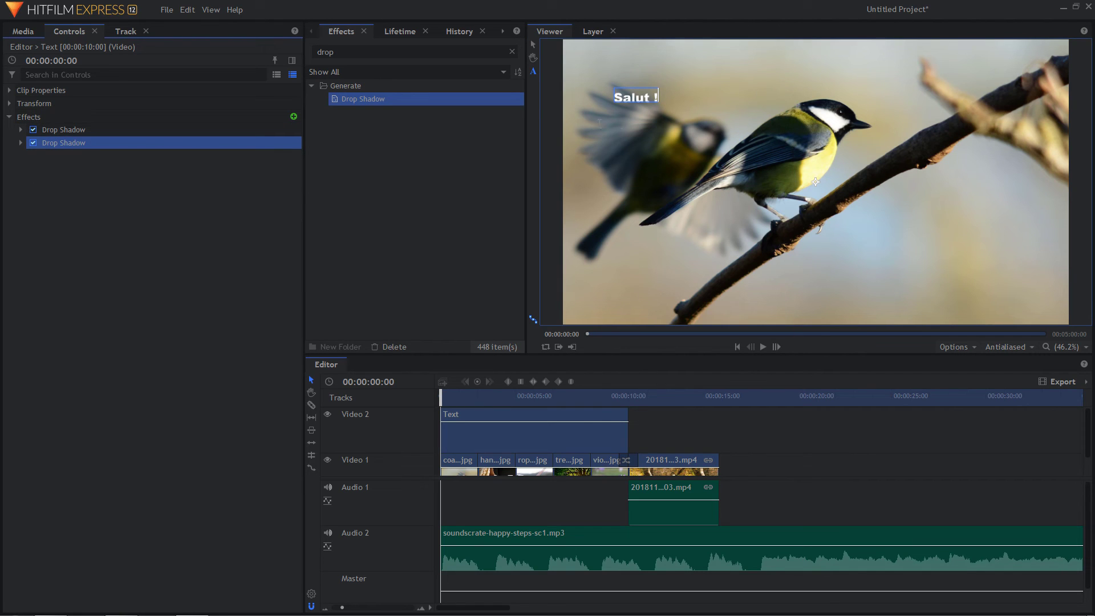
{"action": "left_click", "coordinate": [33, 129]}
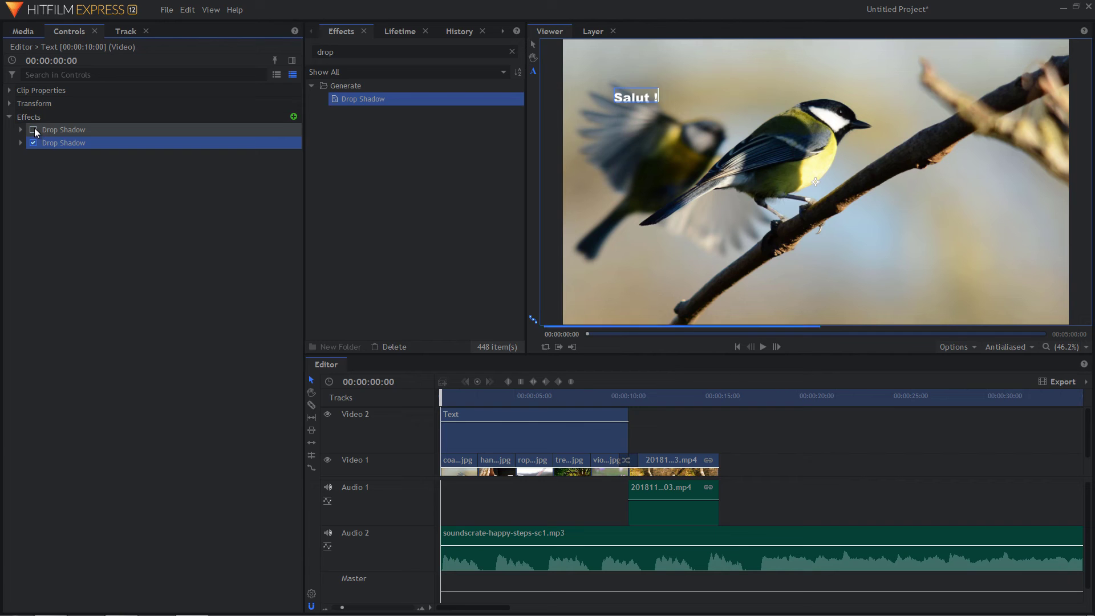
Re-enable the first Drop Shadow on the text clip and set the penumbra of both shadows to about 30.7 px
{"action": "left_click", "coordinate": [33, 129]}
{"action": "left_click", "coordinate": [20, 142]}
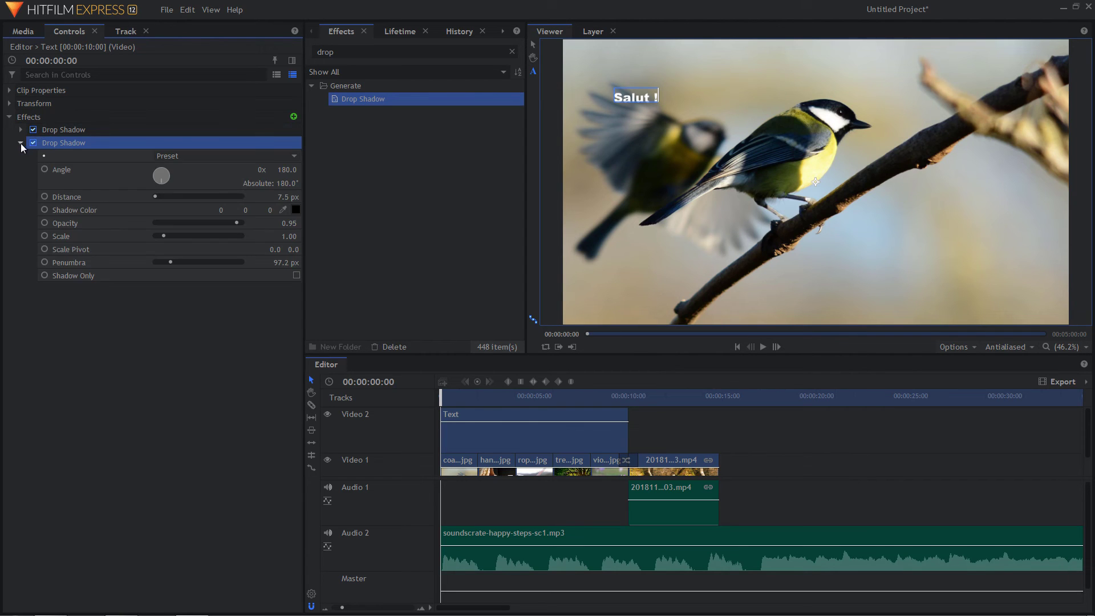
{"action": "left_click_drag", "start_coordinate": [169, 261], "coordinate": [159, 261]}
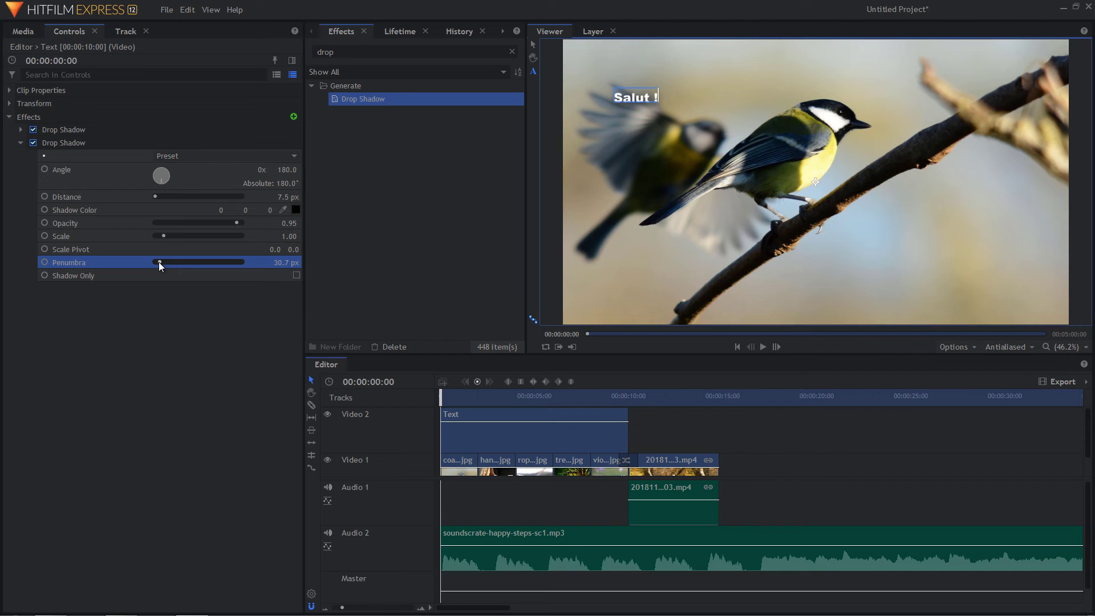
{"action": "left_click", "coordinate": [20, 130]}
{"action": "left_click_drag", "start_coordinate": [168, 249], "coordinate": [158, 249]}
{"action": "left_click", "coordinate": [21, 275]}
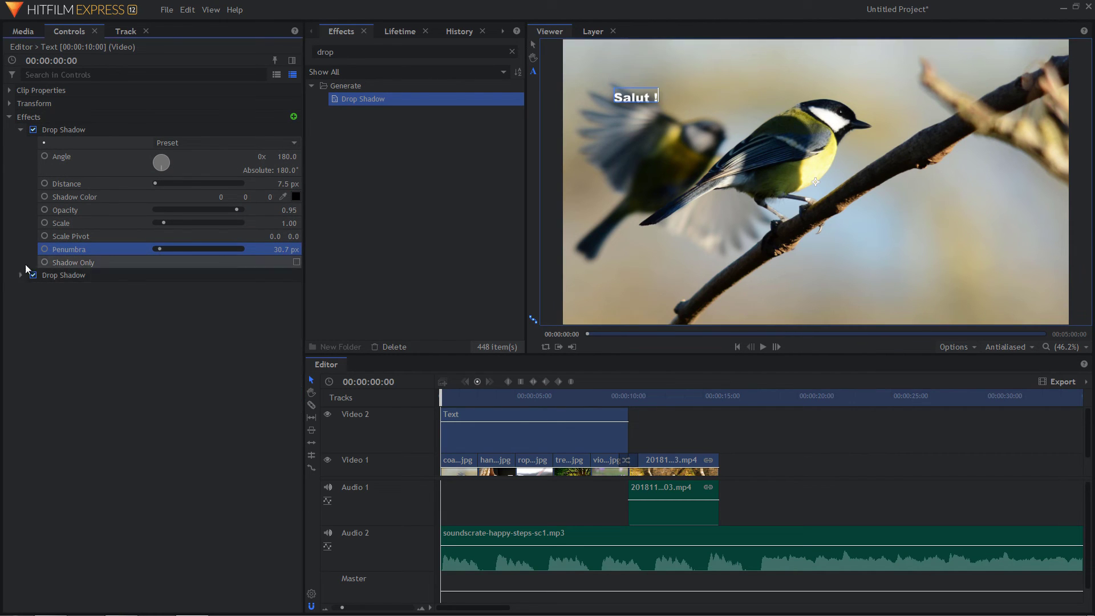
{"action": "left_click", "coordinate": [21, 131]}
Compare the title with and without its shadows by switching both Drop Shadow effects off and back on
{"action": "left_click", "coordinate": [33, 142]}
{"action": "left_click", "coordinate": [33, 130]}
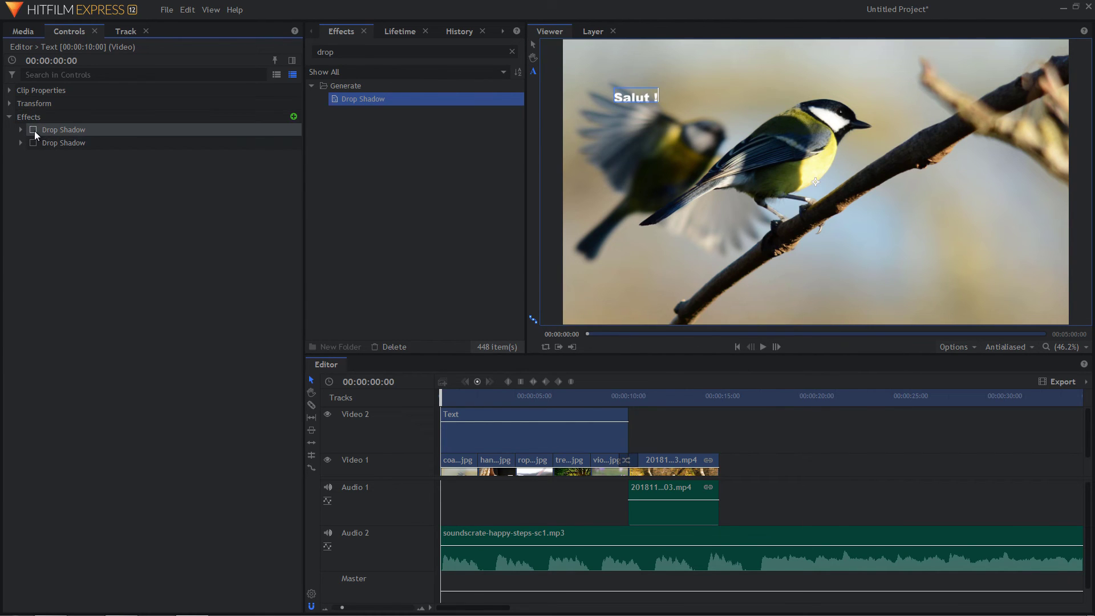
{"action": "left_click", "coordinate": [33, 130]}
{"action": "left_click", "coordinate": [32, 144]}
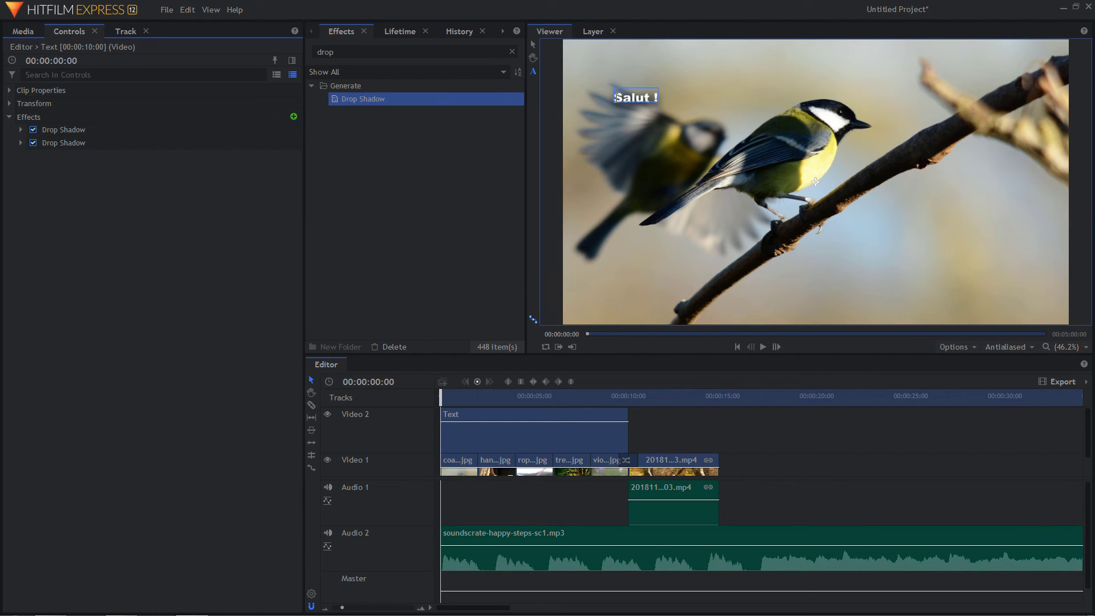
Enlarge the "Salut !" title to font size 123 and move it closer to the image's upper-left corner
{"action": "left_click_drag", "start_coordinate": [616, 97], "coordinate": [657, 95]}
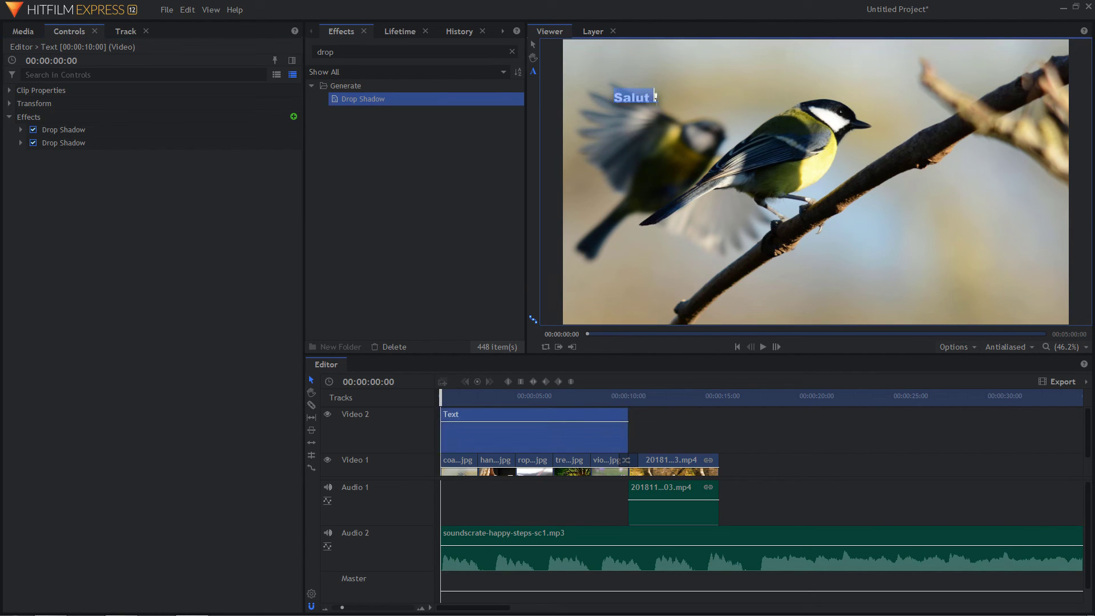
{"action": "left_click", "coordinate": [502, 31]}
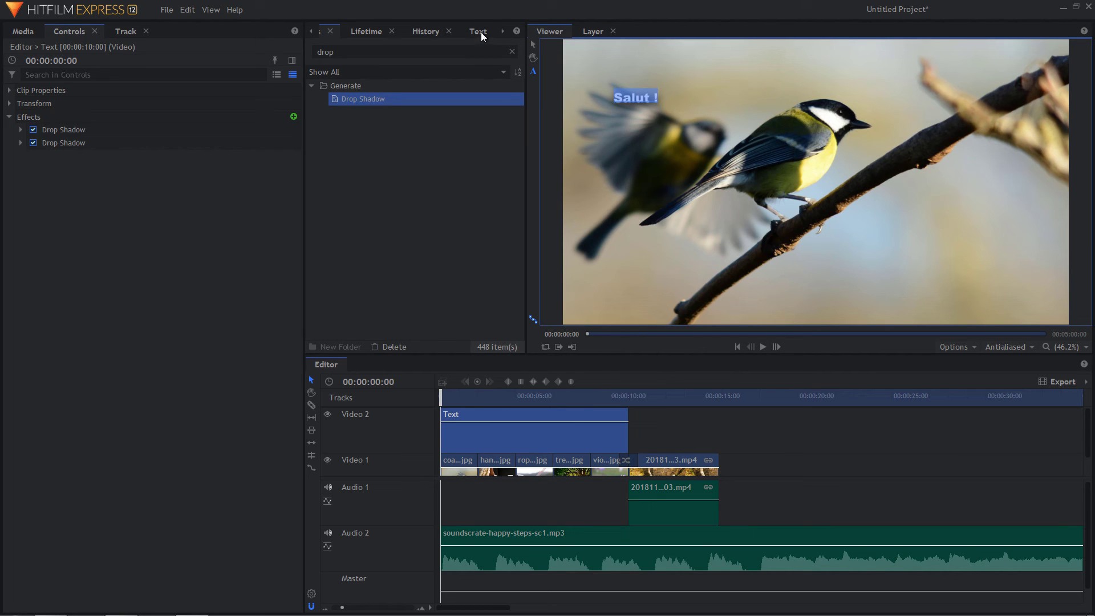
{"action": "left_click", "coordinate": [482, 30]}
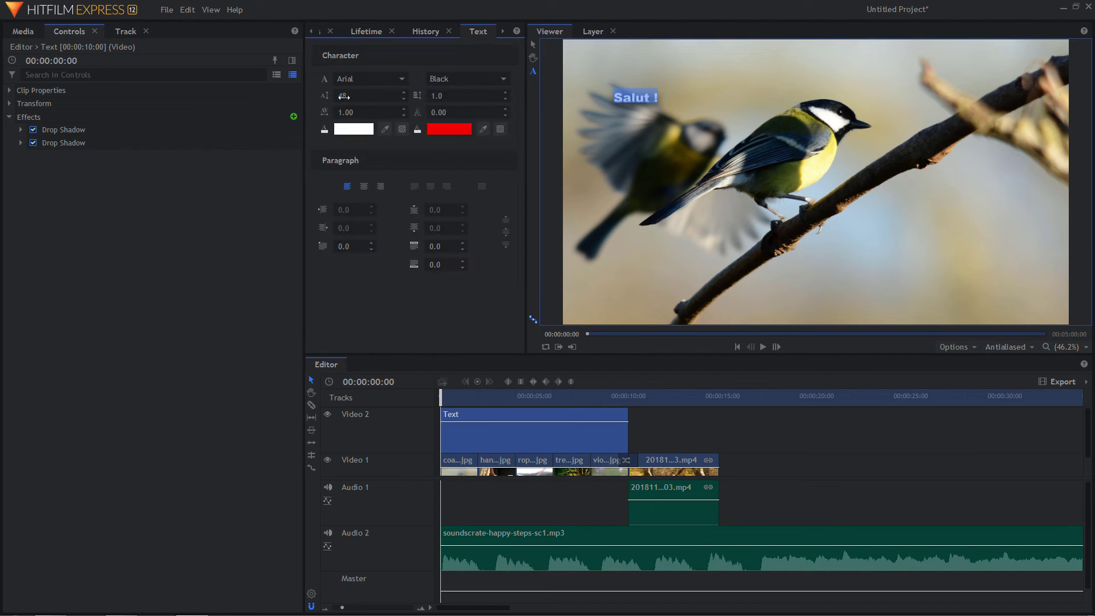
{"action": "left_click_drag", "start_coordinate": [348, 96], "coordinate": [396, 96]}
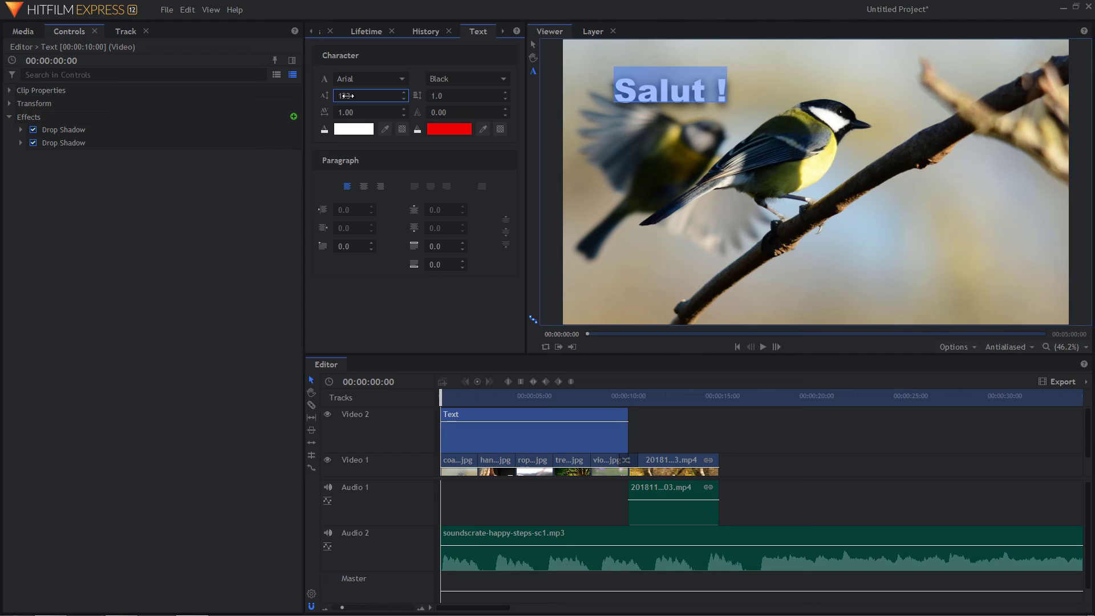
{"action": "left_click", "coordinate": [533, 45]}
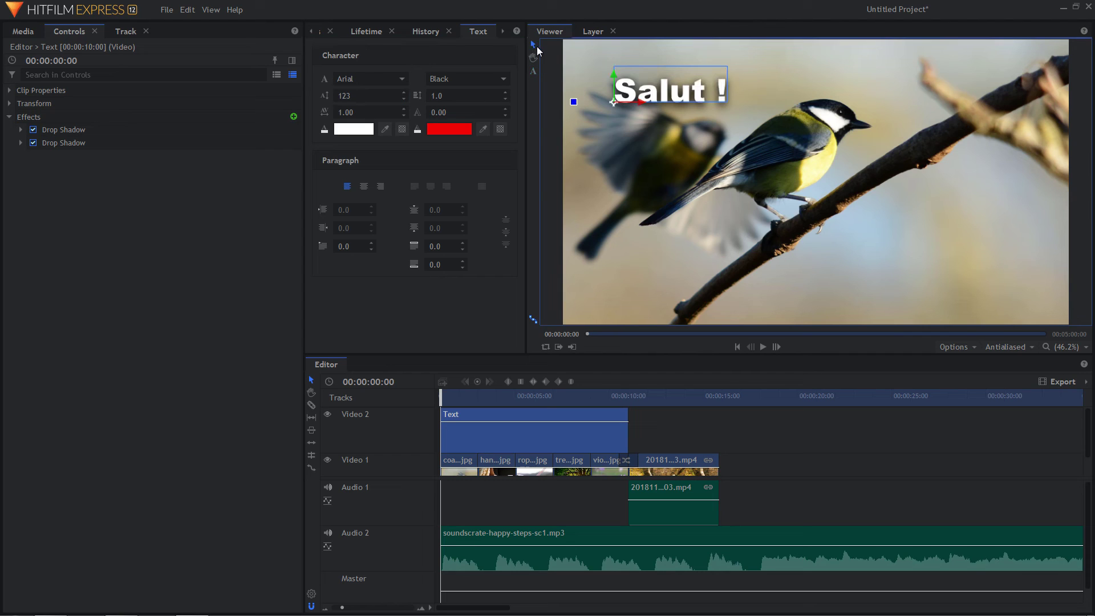
{"action": "left_click_drag", "start_coordinate": [639, 103], "coordinate": [589, 65]}
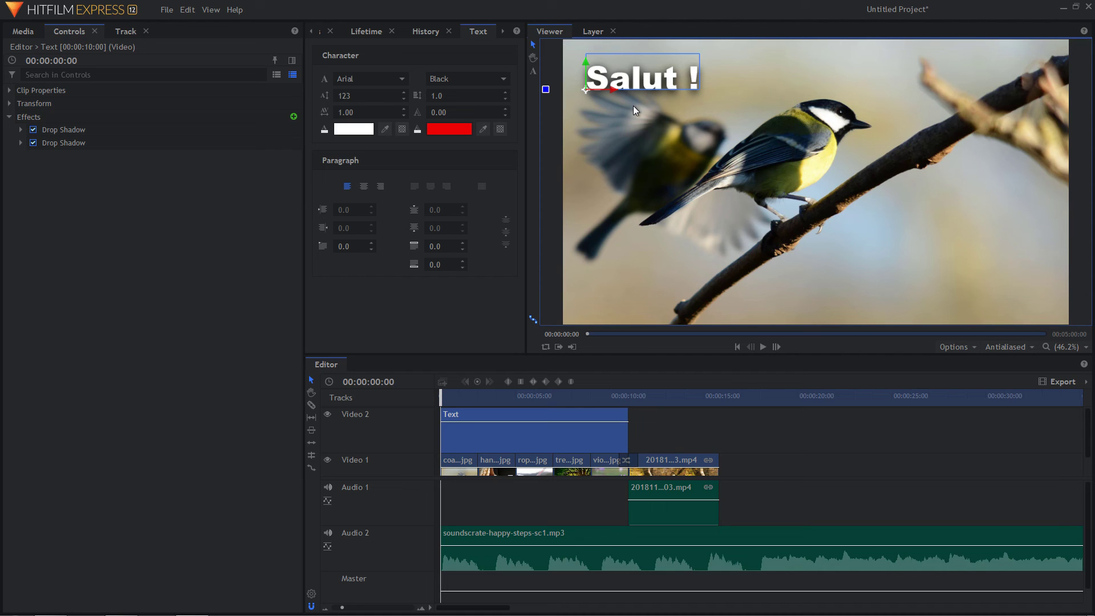
Split the Text clip on Video 2 at the ends of the first three images with the Slice tool
{"action": "left_click", "coordinate": [312, 406]}
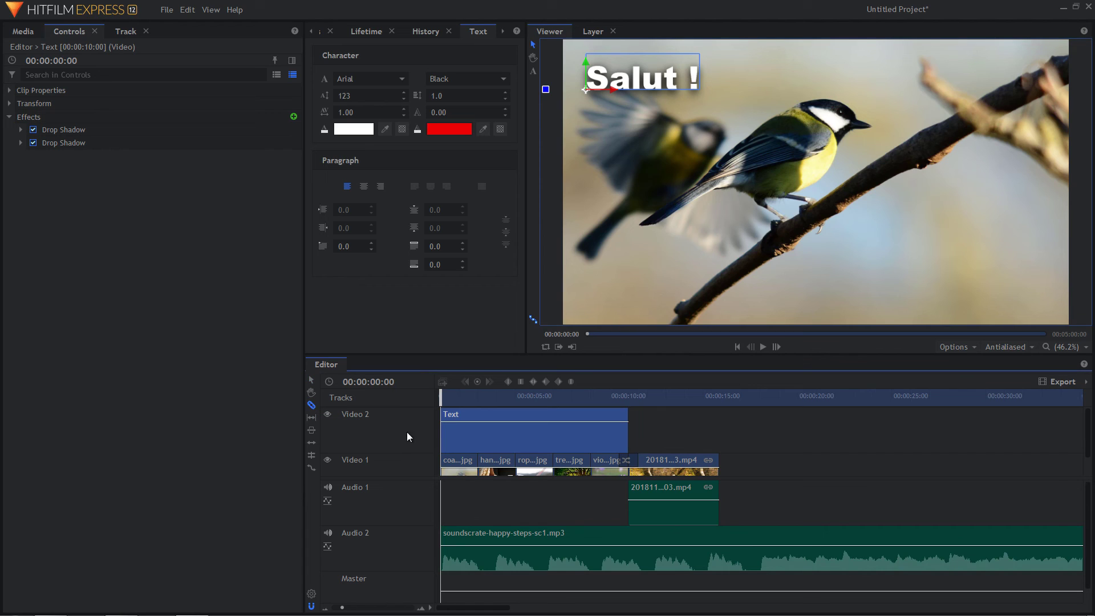
{"action": "left_click", "coordinate": [480, 431]}
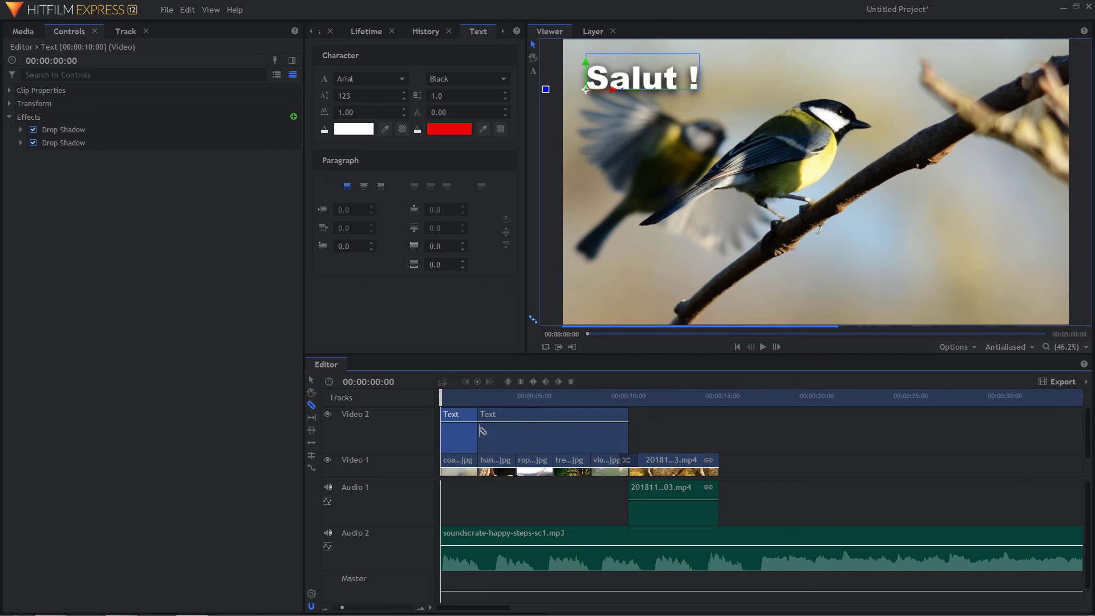
{"action": "left_click", "coordinate": [516, 432]}
{"action": "left_click", "coordinate": [553, 429]}
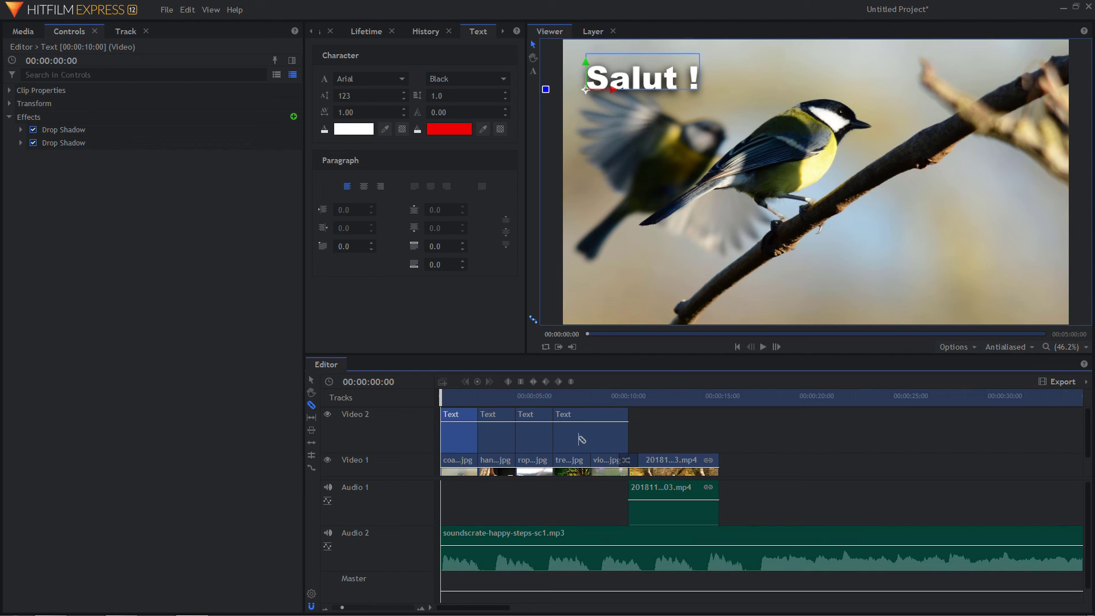
Replace the wording of the second text clip, over the hand image, with "Texte 2"
{"action": "left_click", "coordinate": [534, 72]}
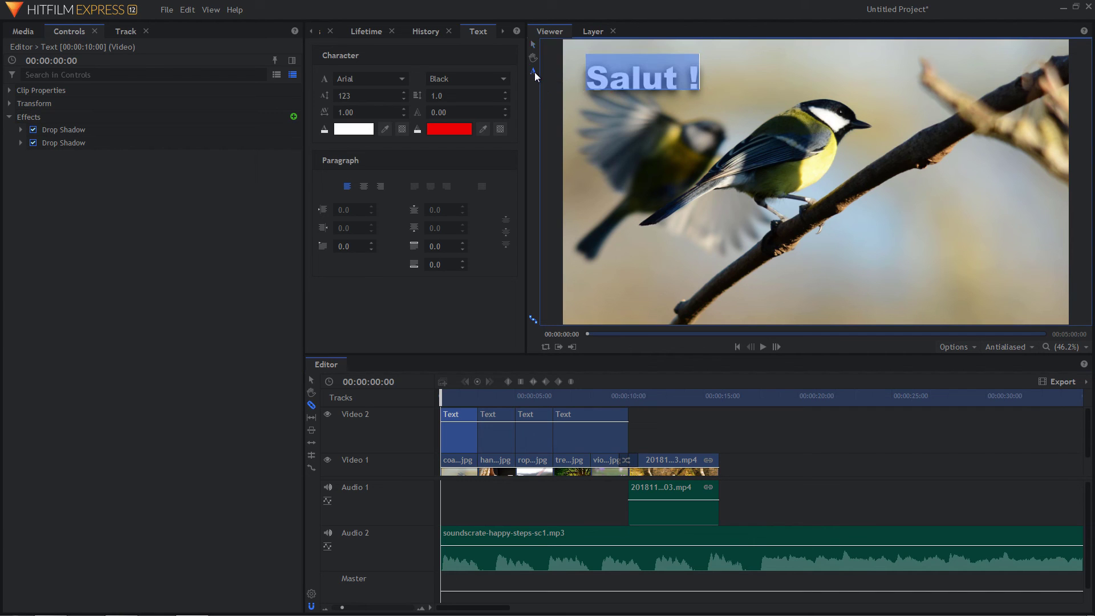
{"action": "left_click", "coordinate": [492, 398]}
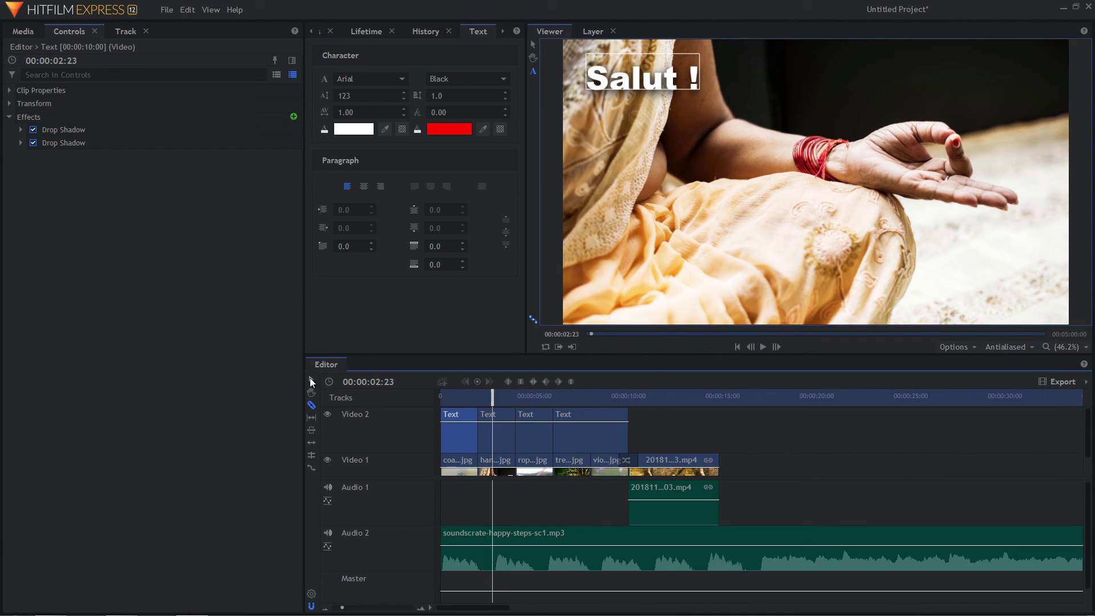
{"action": "left_click", "coordinate": [501, 434]}
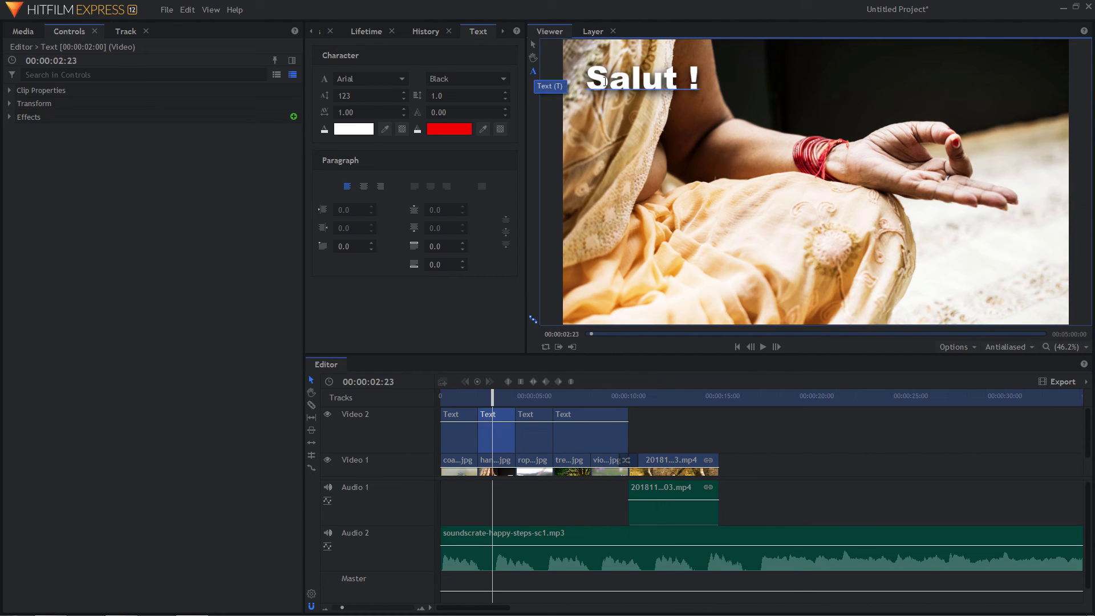
{"action": "left_click_drag", "start_coordinate": [588, 77], "coordinate": [700, 83]}
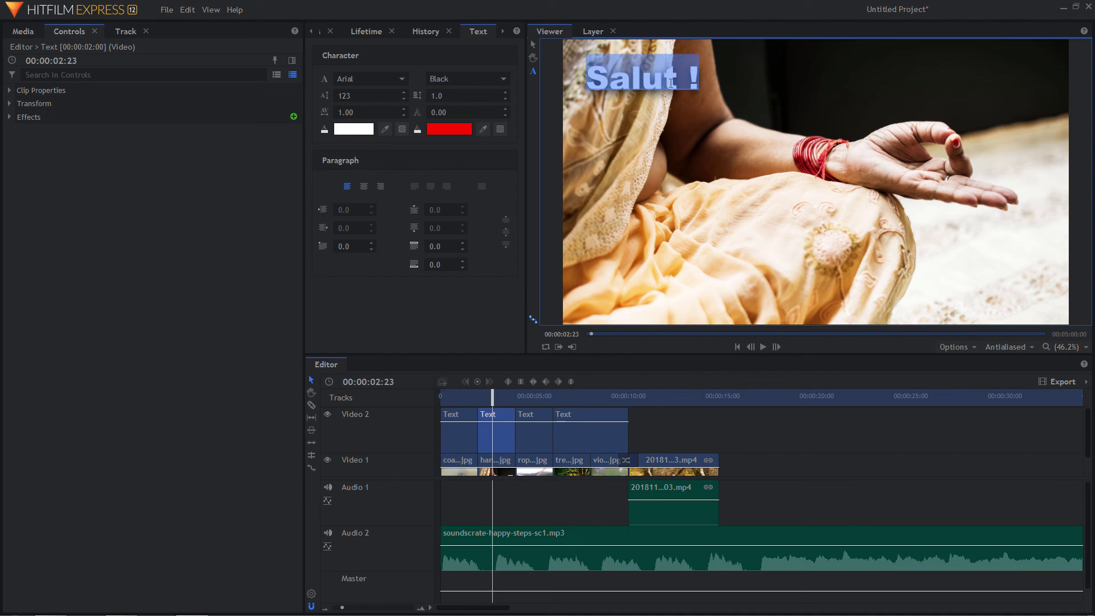
{"action": "type", "text": "Texte 2"}
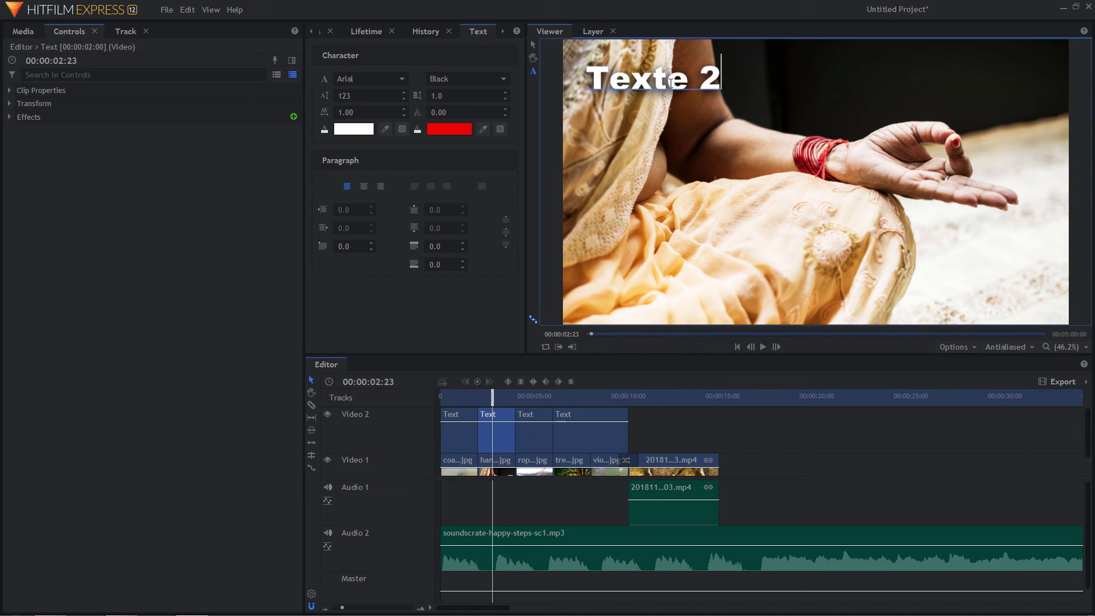
Replace the wording of the third text clip, over the rope image, with "Autre texte"
{"action": "left_click", "coordinate": [534, 436]}
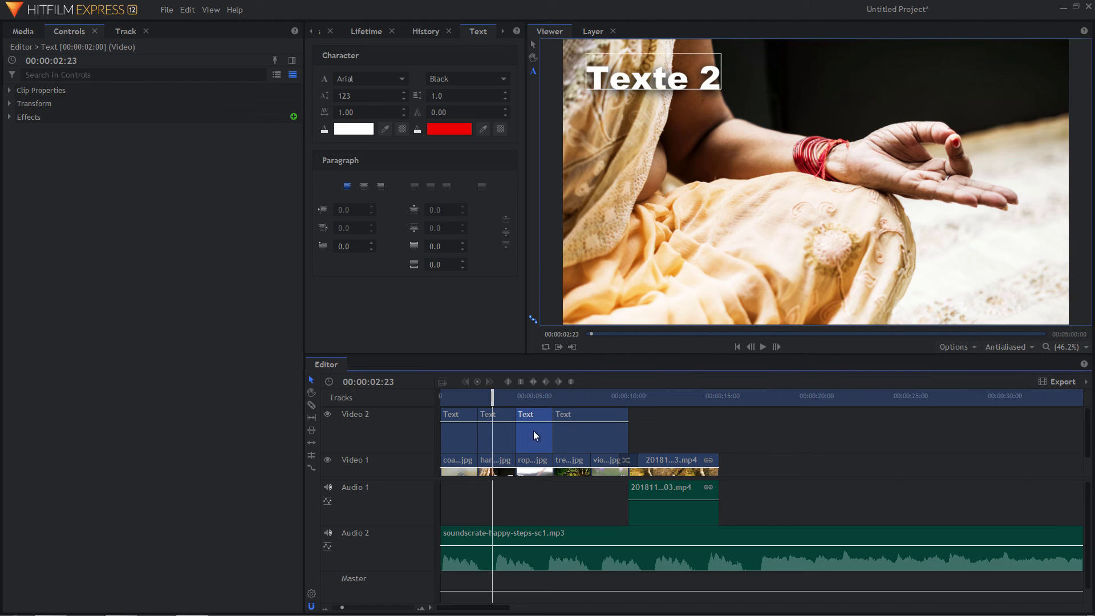
{"action": "left_click", "coordinate": [536, 398]}
{"action": "left_click_drag", "start_coordinate": [589, 83], "coordinate": [695, 82]}
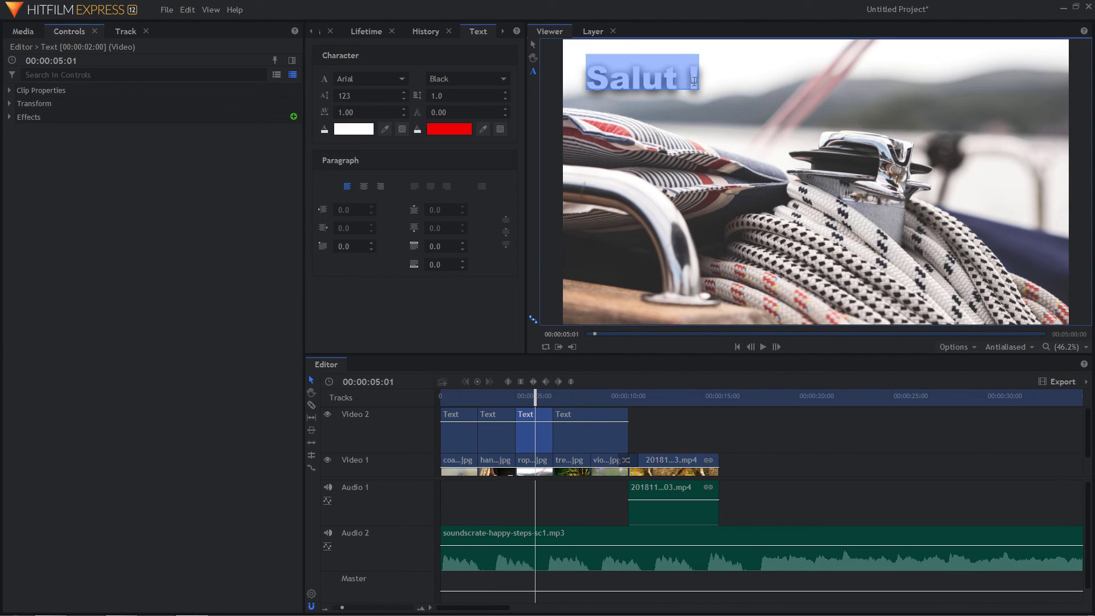
{"action": "type", "text": "Autre texte"}
Replace the wording of the last text clip, starting over the tree image, with "La FIN !"
{"action": "left_click", "coordinate": [562, 398]}
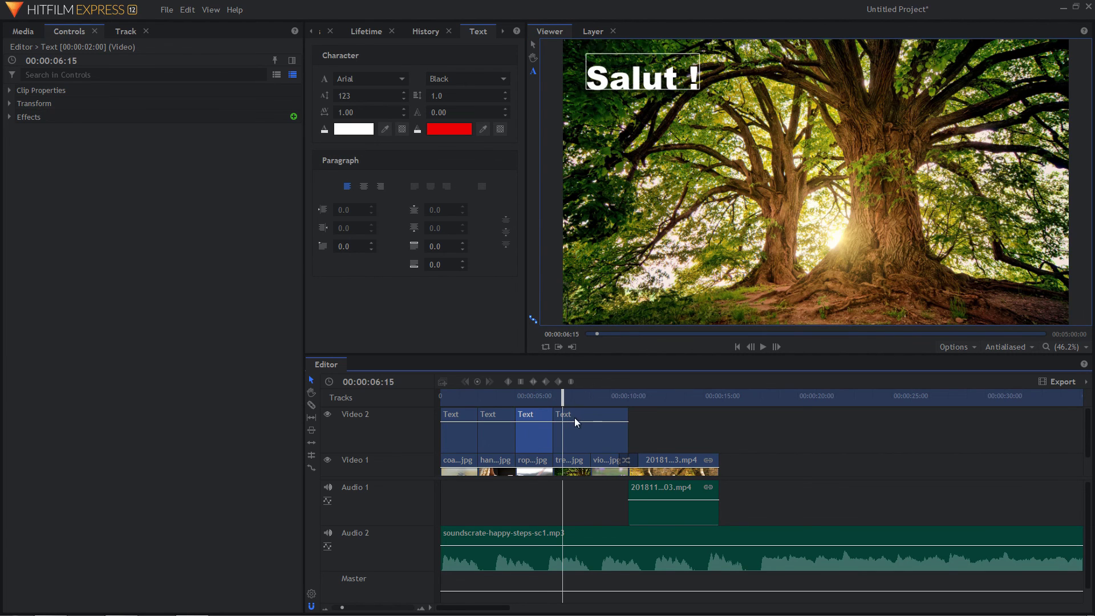
{"action": "left_click_drag", "start_coordinate": [698, 68], "coordinate": [588, 80]}
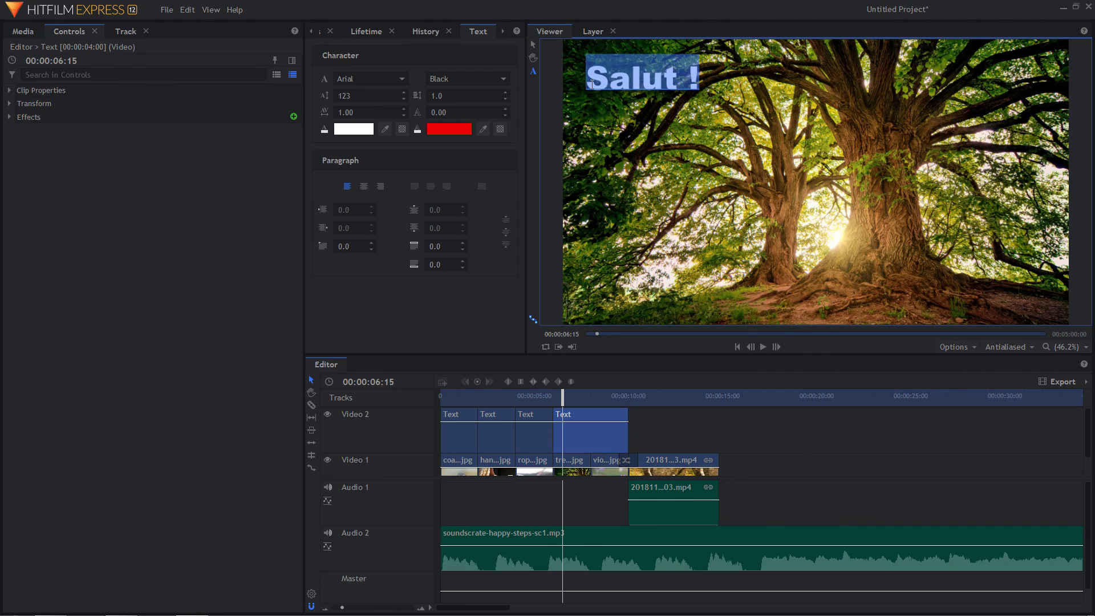
{"action": "type", "text": "La FIN !"}
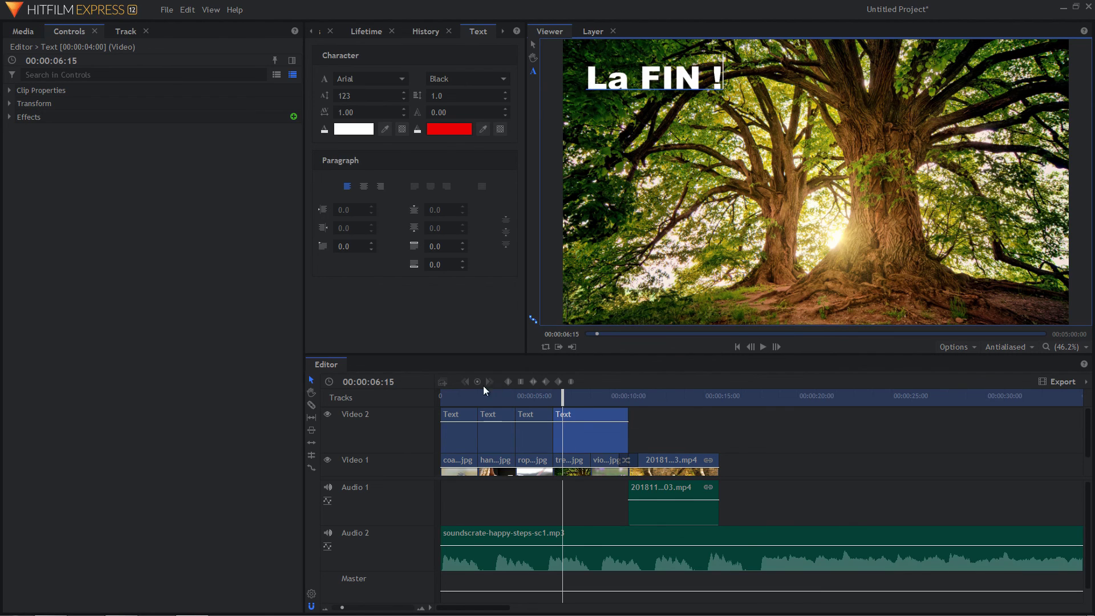
Play the slideshow from the beginning to check the new titles over the images
{"action": "left_click_drag", "start_coordinate": [470, 399], "coordinate": [409, 405]}
{"action": "key", "text": "space"}
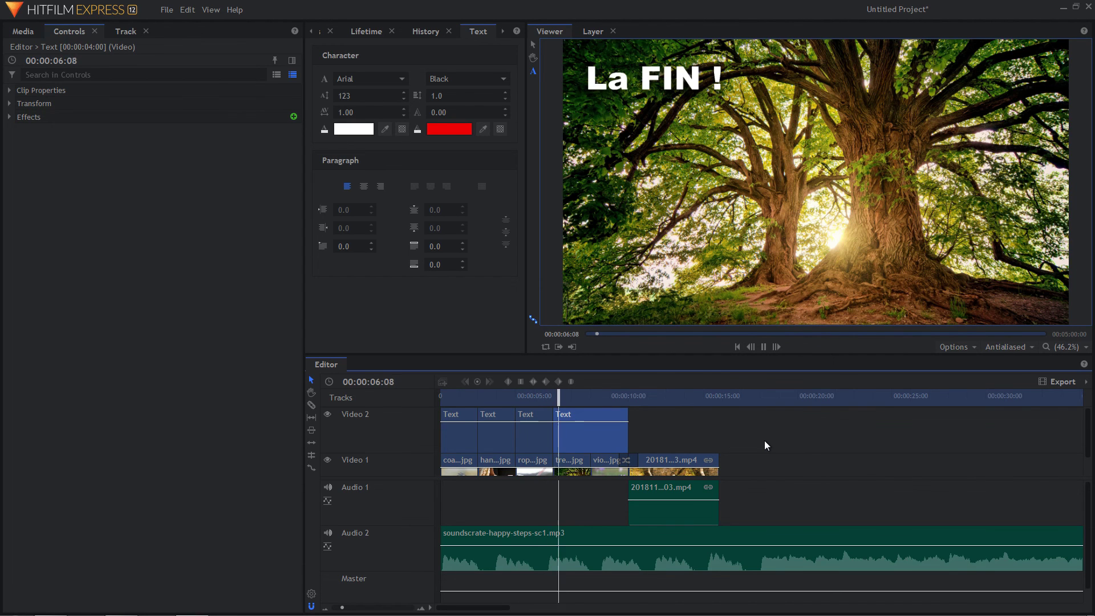
{"action": "key", "text": "space"}
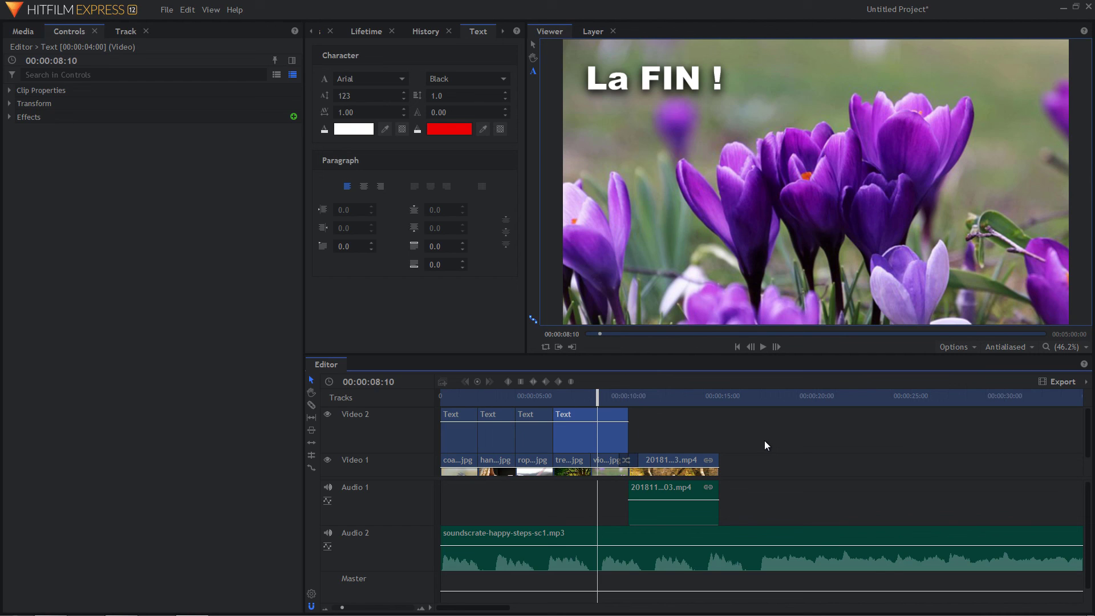
Spread out the last three text clips on Video 2, placing the "La FIN !" clip from 00:00:10:24 to 00:00:14:24
{"action": "left_click_drag", "start_coordinate": [577, 434], "coordinate": [667, 434]}
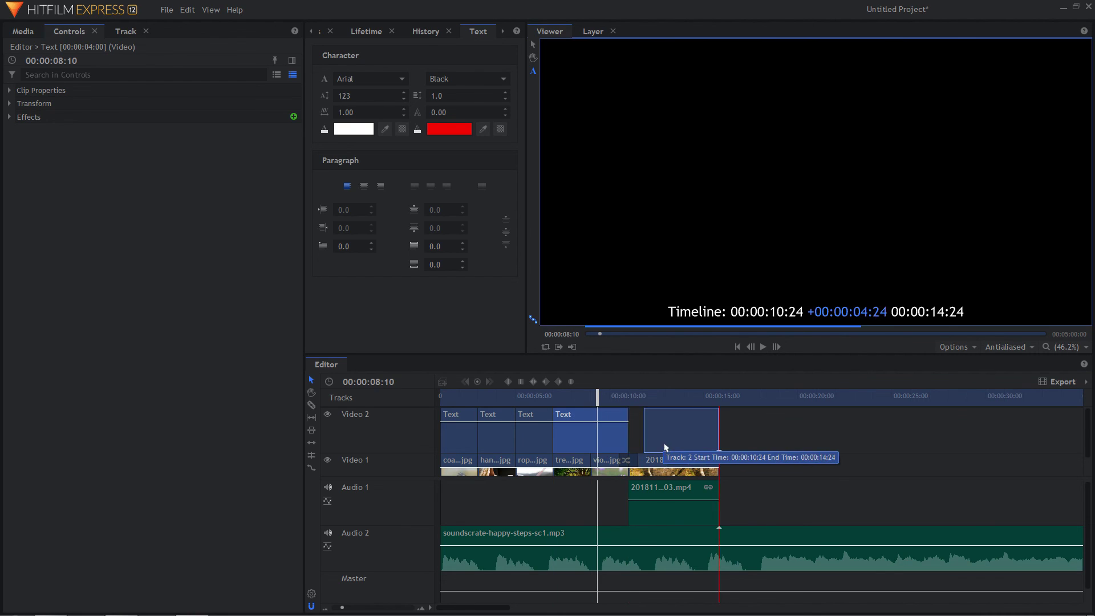
{"action": "left_click", "coordinate": [547, 433]}
{"action": "left_click_drag", "start_coordinate": [547, 433], "coordinate": [603, 433]}
{"action": "left_click_drag", "start_coordinate": [508, 433], "coordinate": [538, 438]}
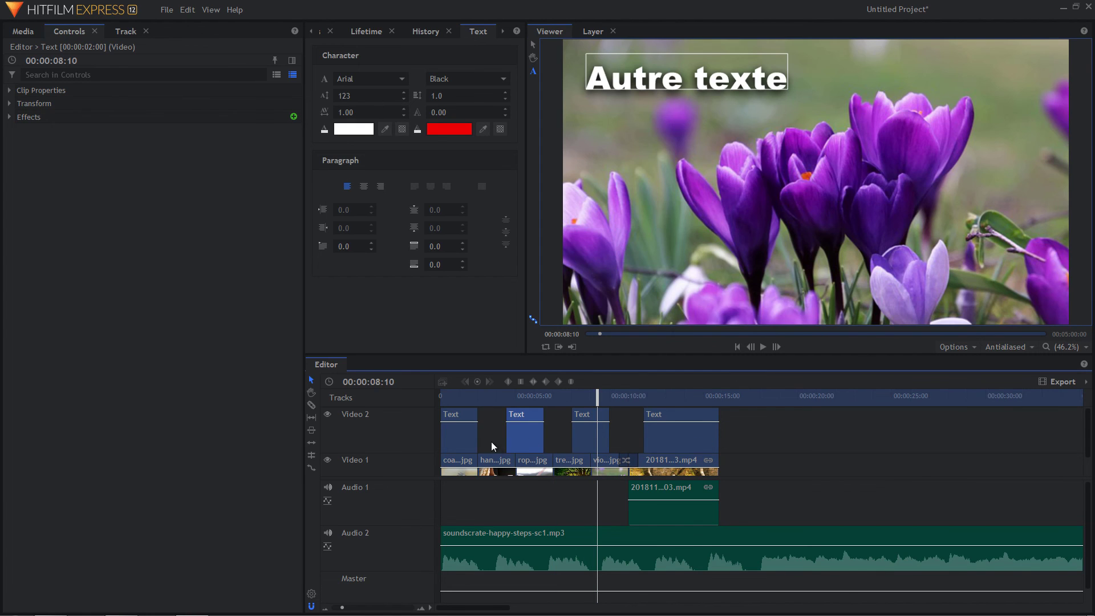
Play back the timeline to check the timing of the spaced-out text clips
{"action": "left_click", "coordinate": [461, 396]}
{"action": "key", "text": "space"}
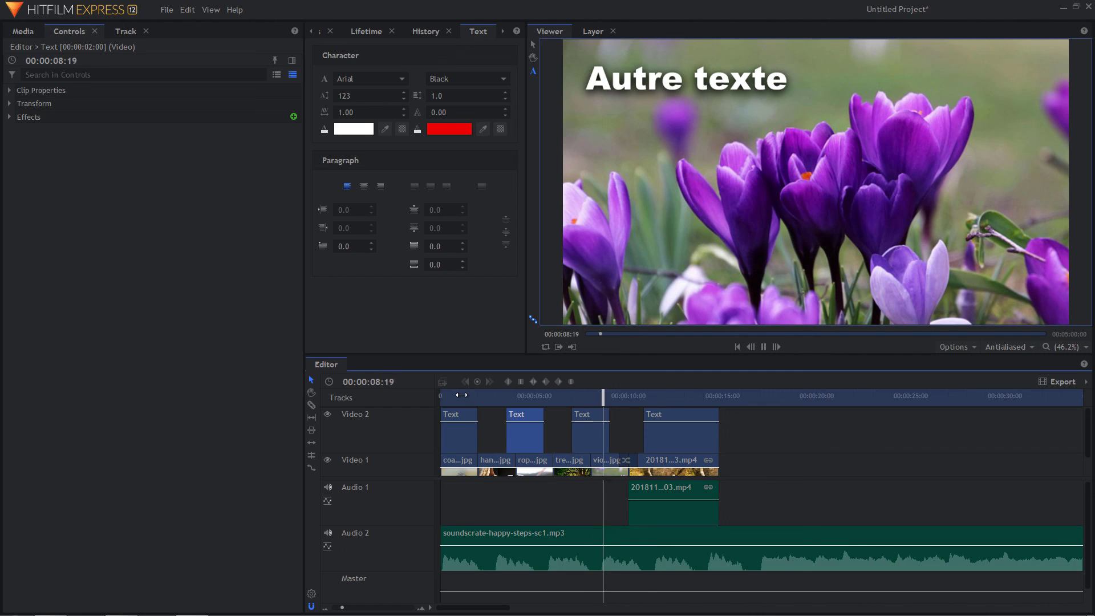
{"action": "key", "text": "space"}
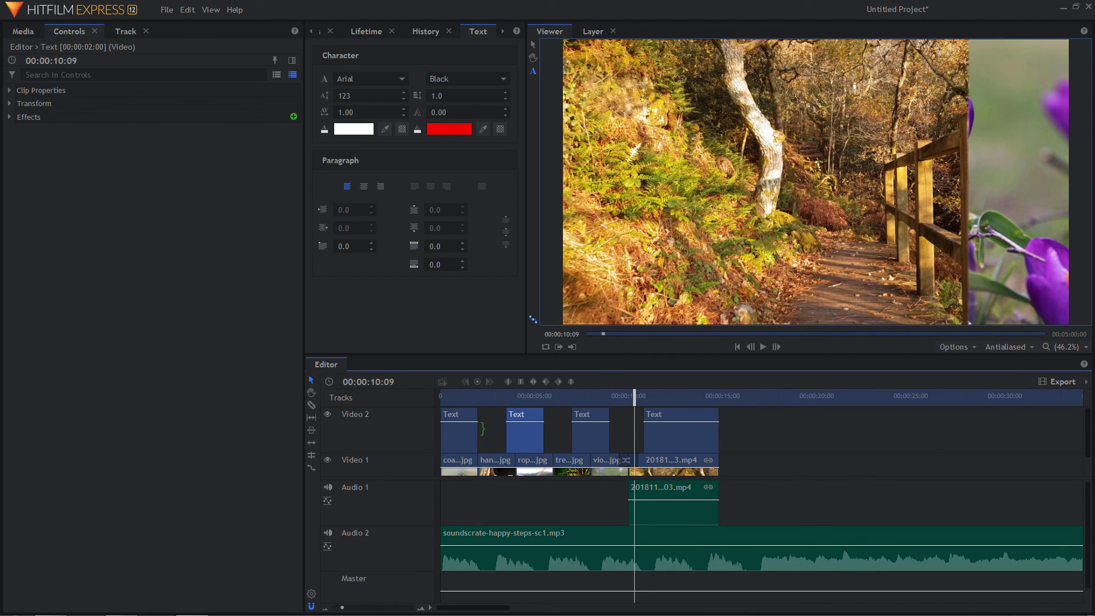
Extend the first three text clips to about 3 seconds each, leaving short gaps between them, and play the slideshow through
{"action": "left_click_drag", "start_coordinate": [481, 432], "coordinate": [635, 432]}
{"action": "left_click_drag", "start_coordinate": [462, 396], "coordinate": [416, 399]}
{"action": "key", "text": "space"}
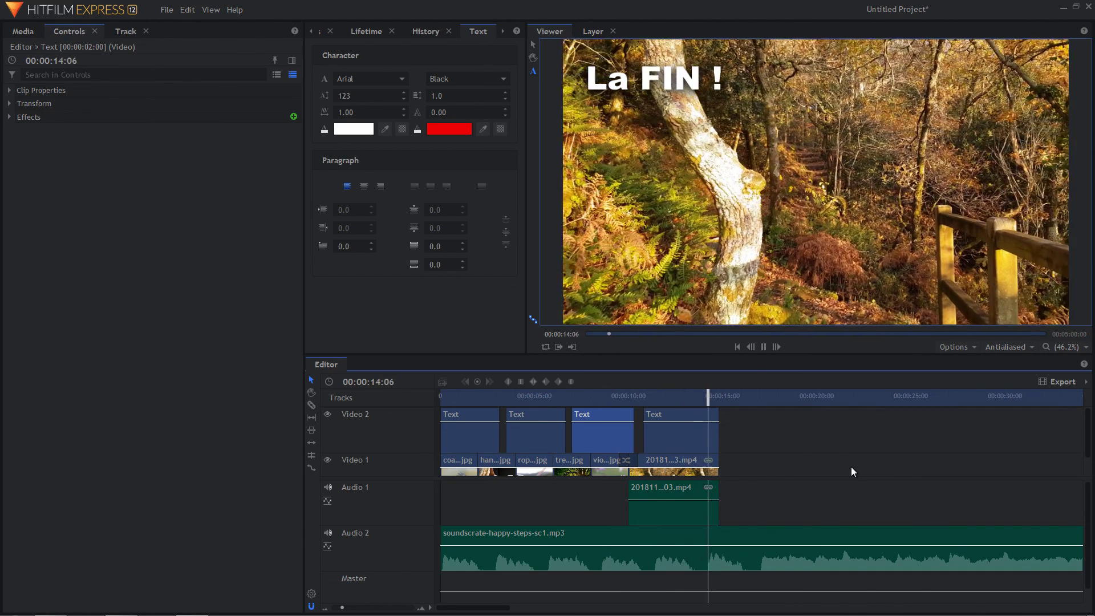
{"action": "key", "text": "space"}
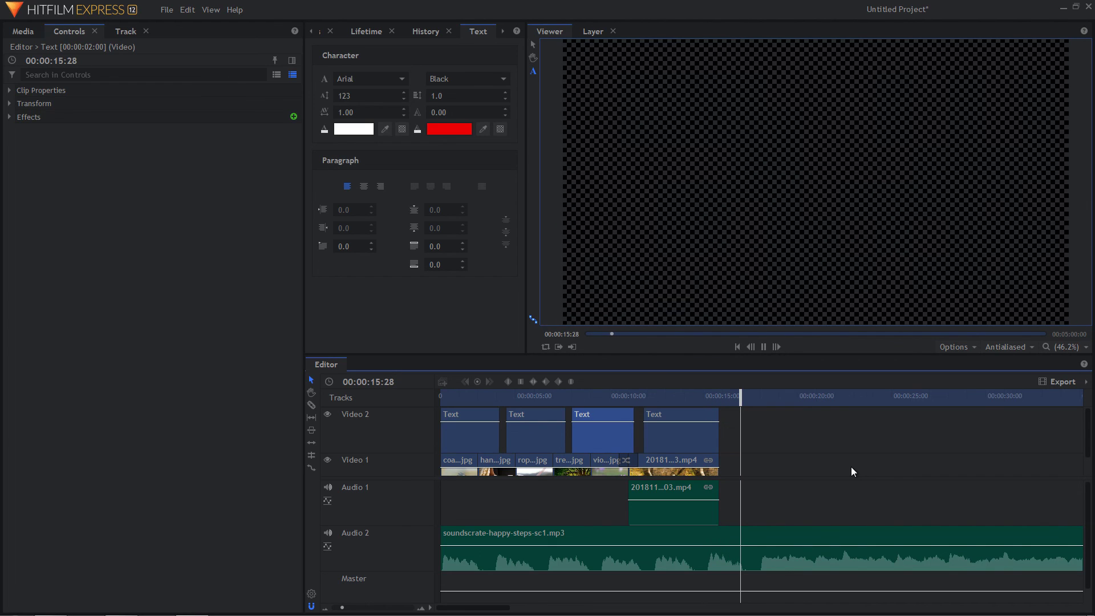